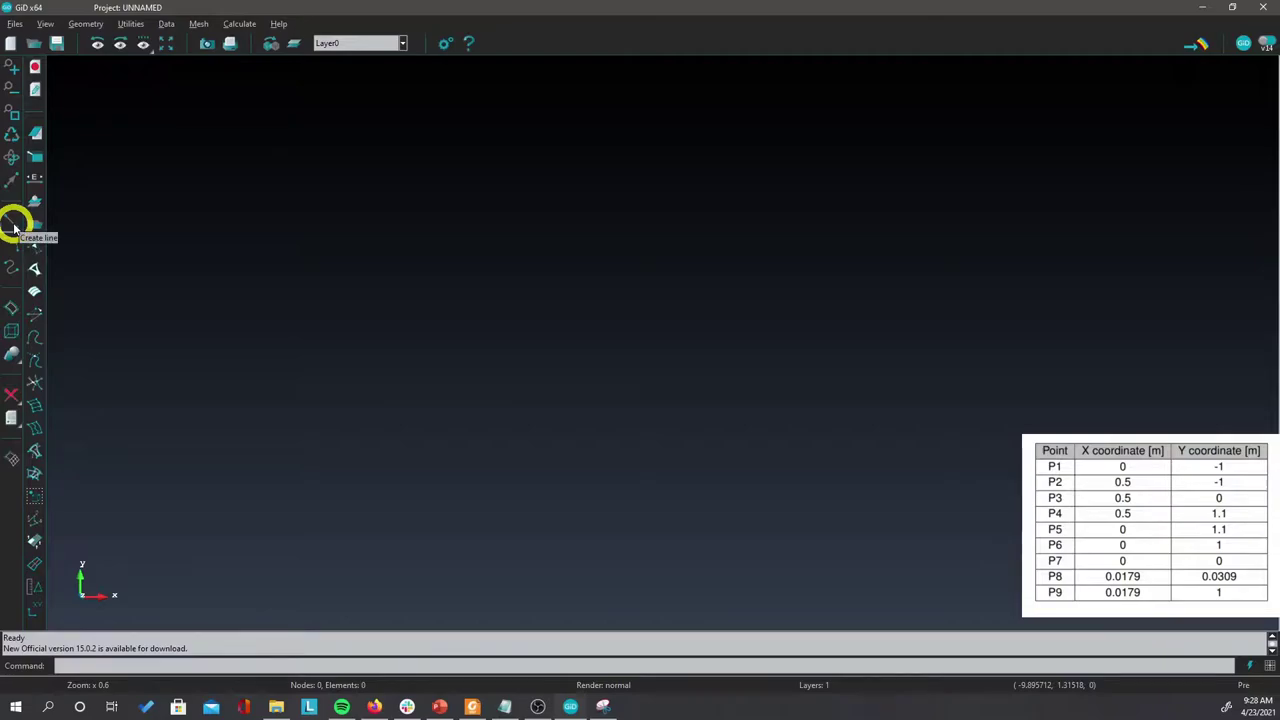
Step: Start the outline at P1 (0, -1) and draw lines through (0.5, -1), (0.5, 0) and (0.5, 1.1)
click(13, 226)
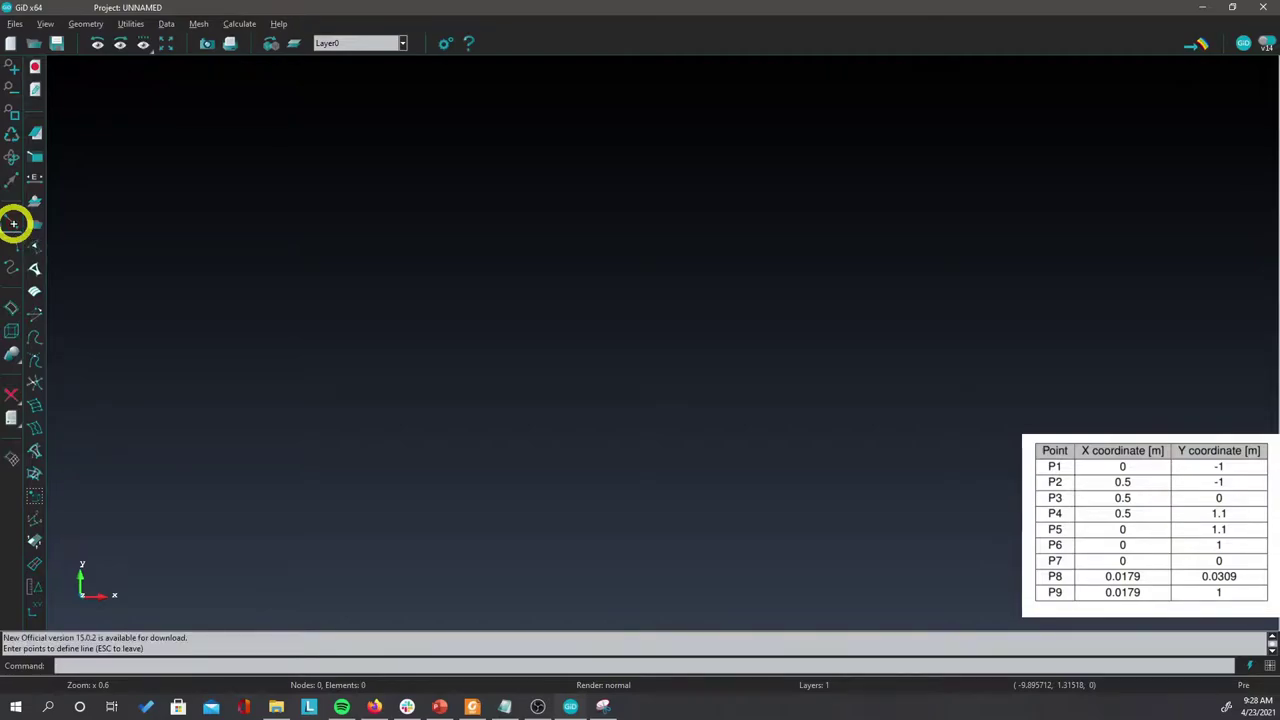
click(90, 667)
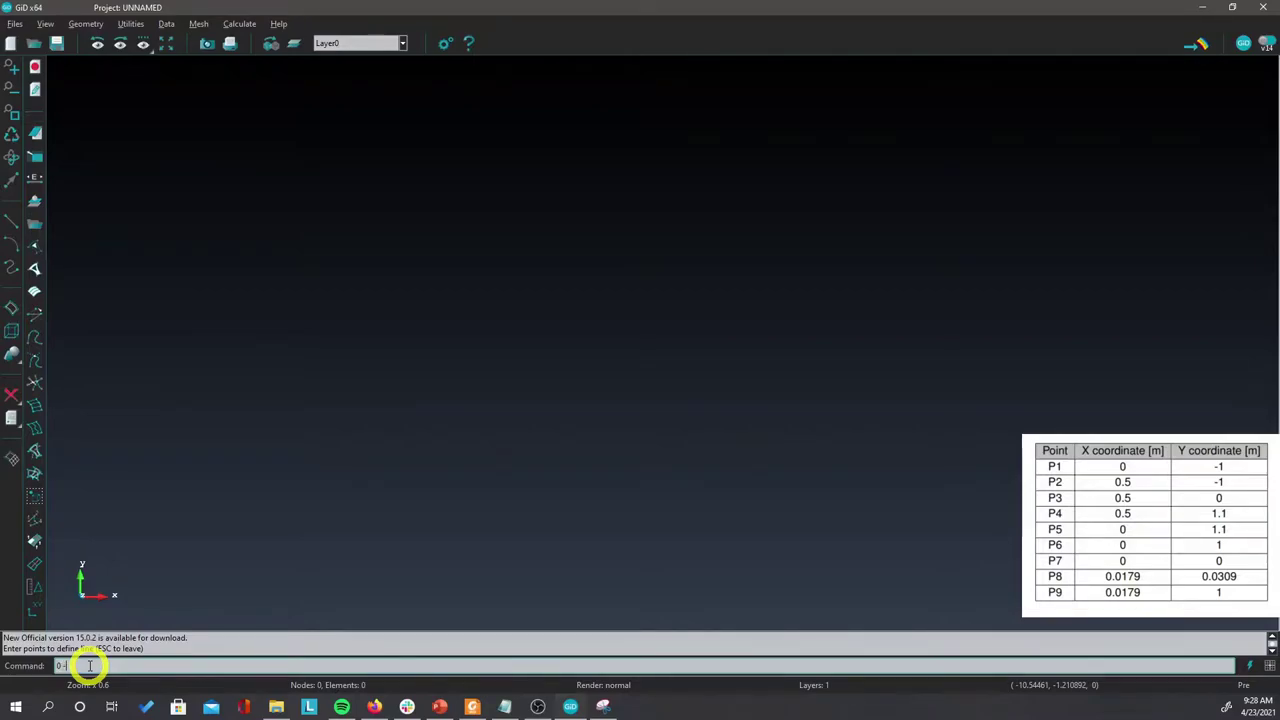
key(Return)
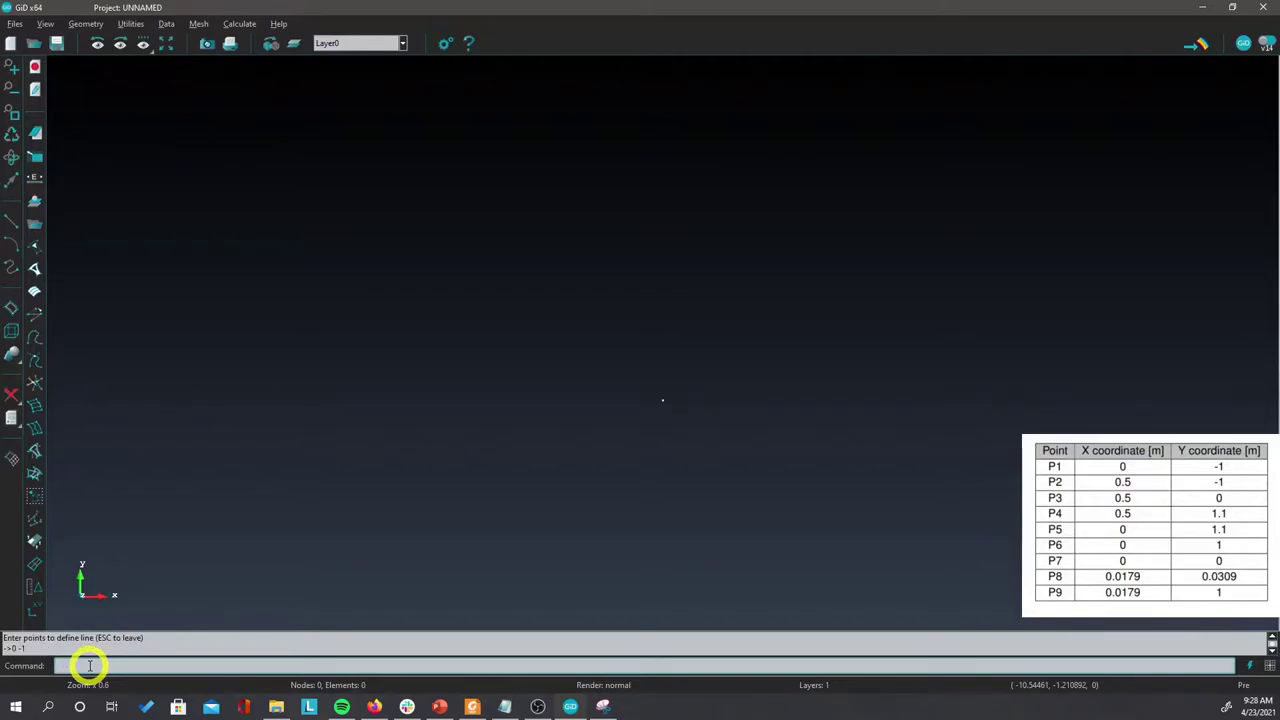
text(0.5 -1)
key(Return)
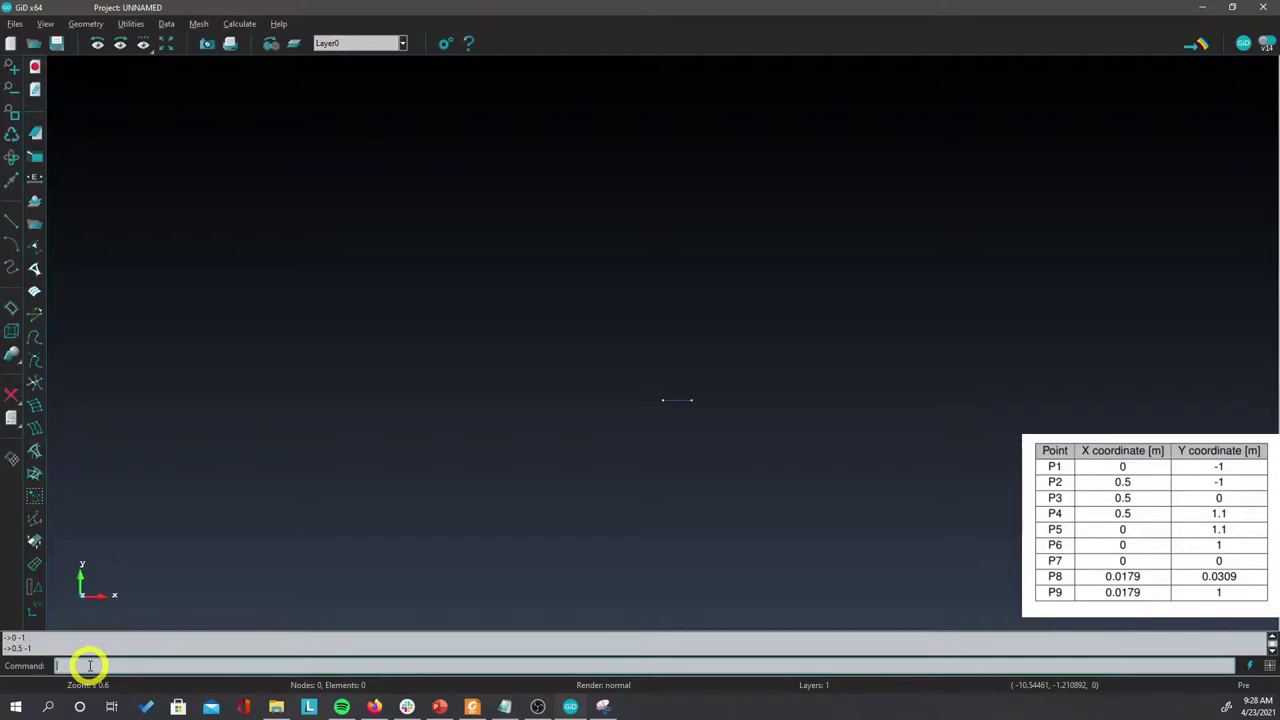
text(0.5 0)
key(Return)
text(0.5 1.1)
key(Return)
Step: Continue the outline through (0, 1.1), (0, 1) and (0, 0), then exit line creation
text(0 1.1)
key(Return)
text(0 1)
key(Return)
text(0 0)
key(Return)
key(Escape)
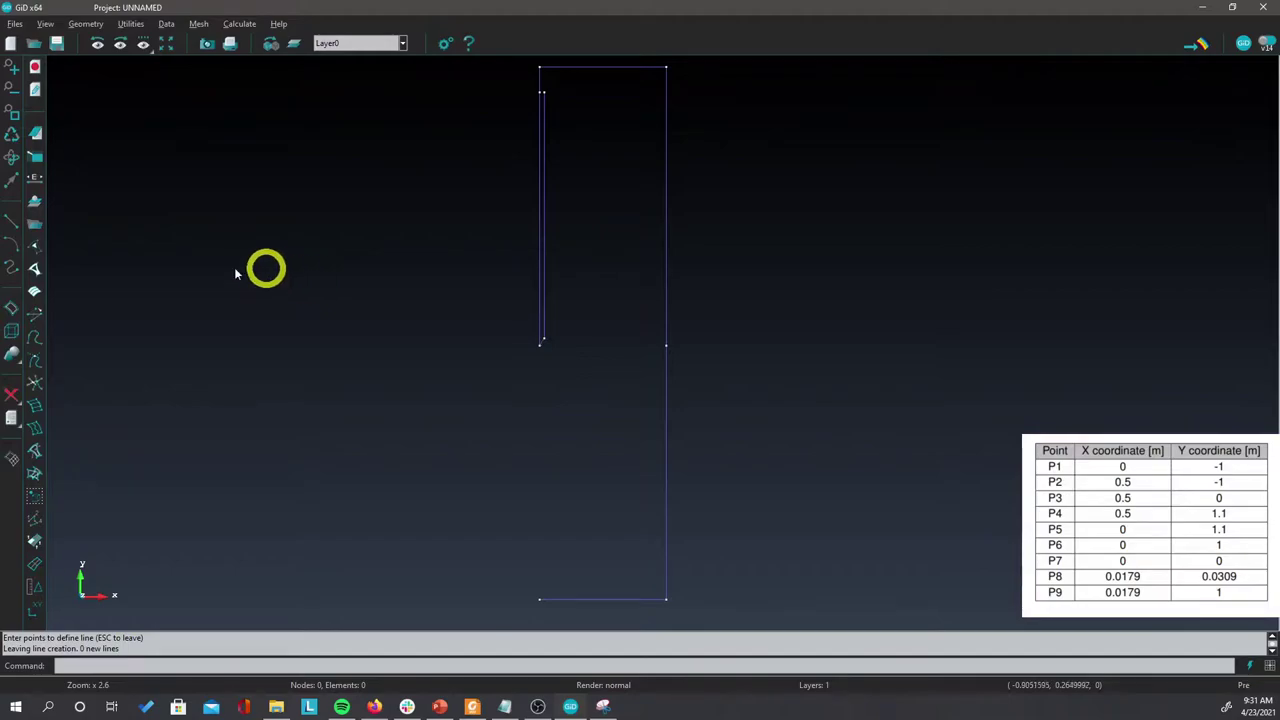
Step: Draw a new line joined to the existing upper-left point
click(13, 229)
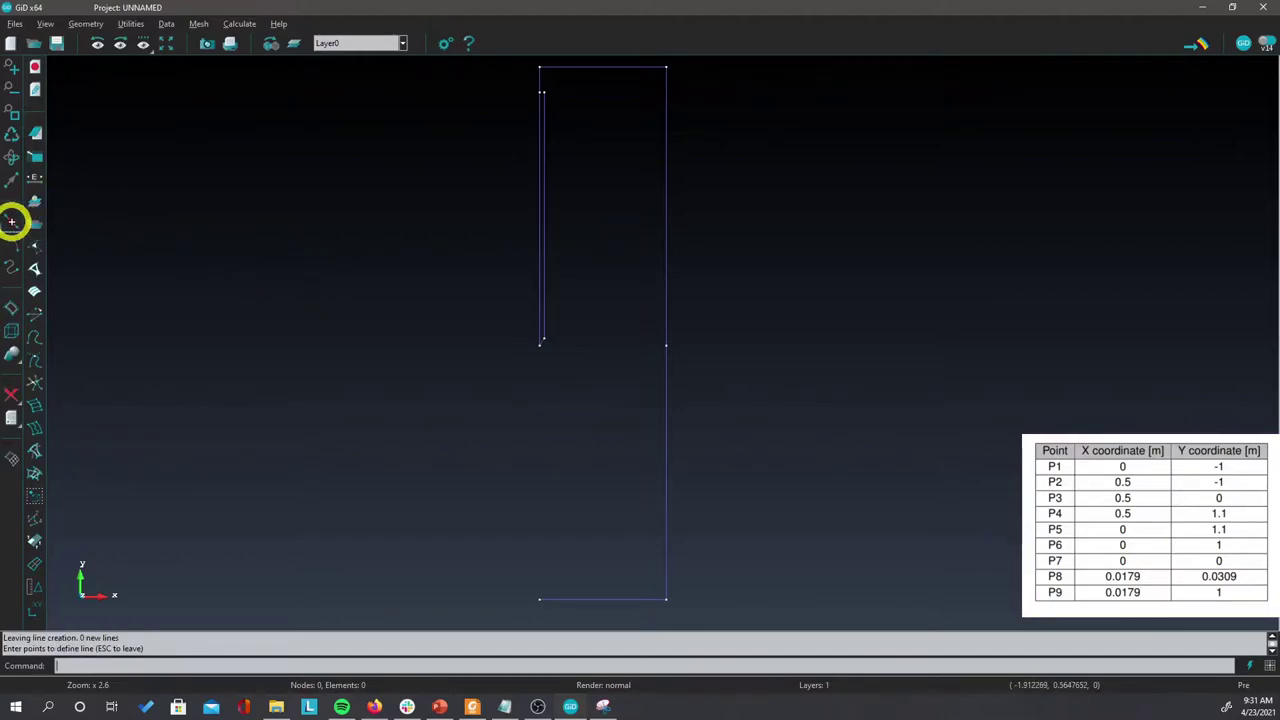
click(545, 91)
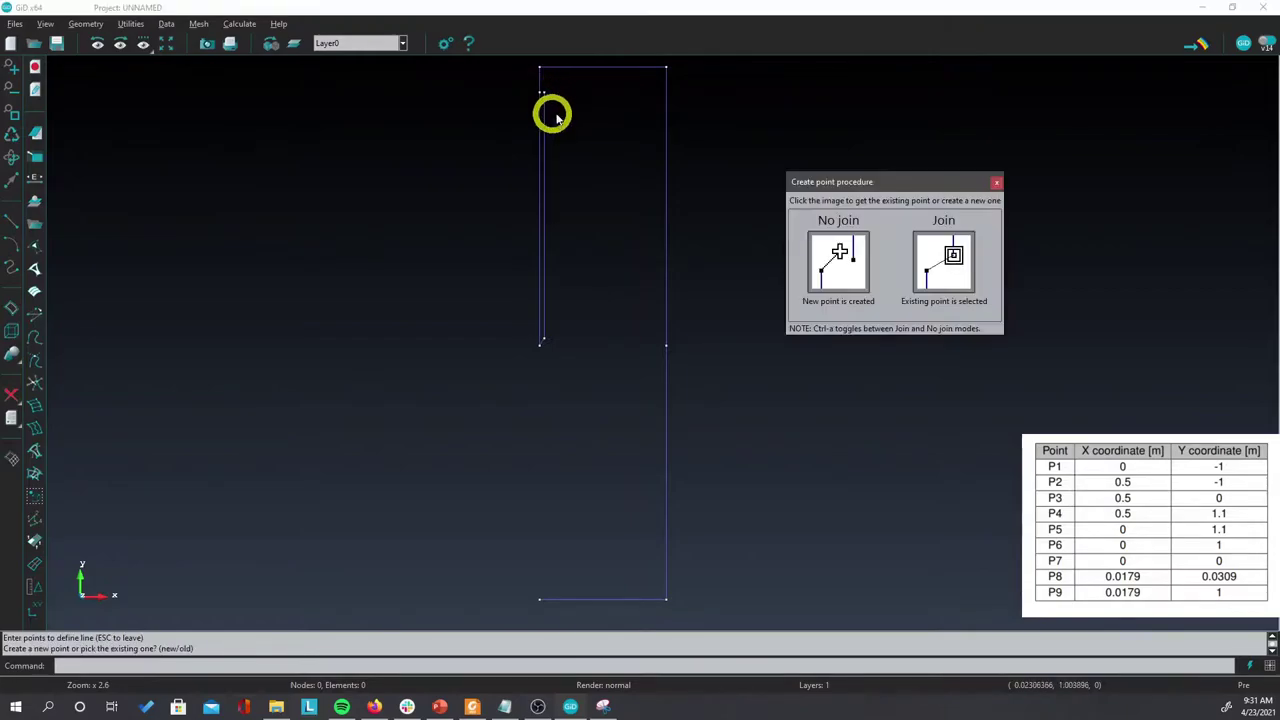
click(951, 254)
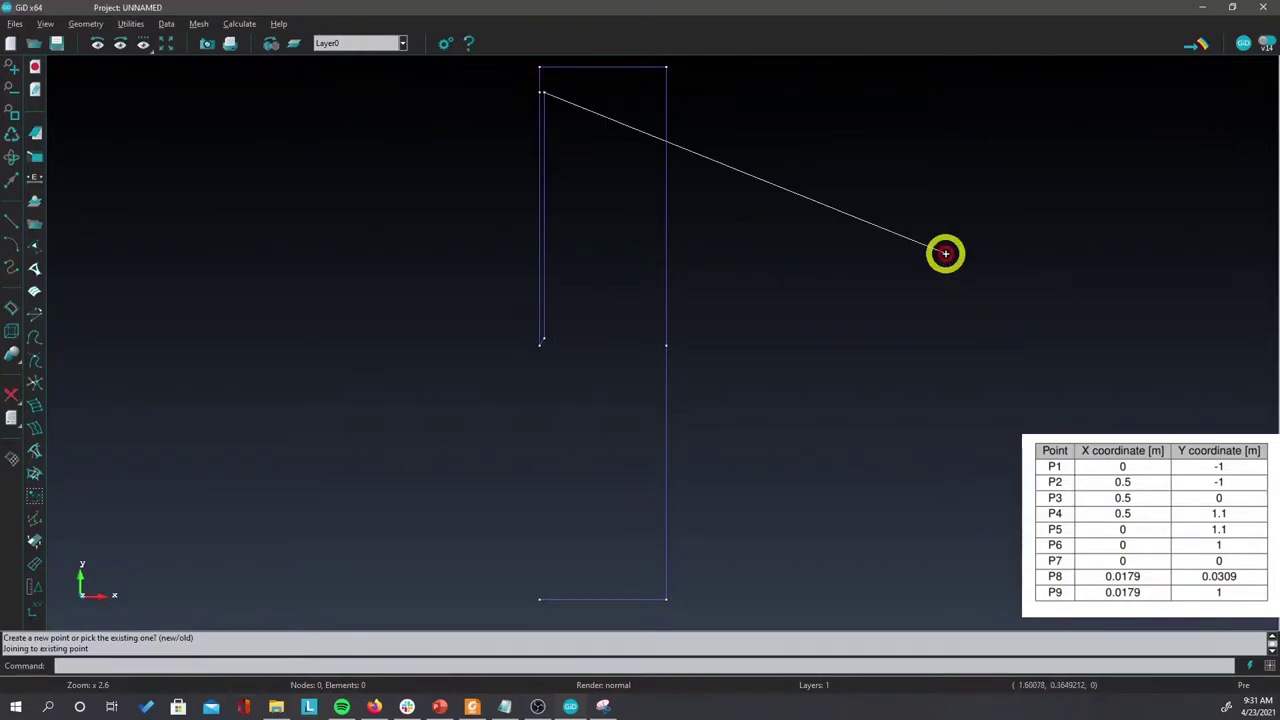
click(536, 92)
click(952, 268)
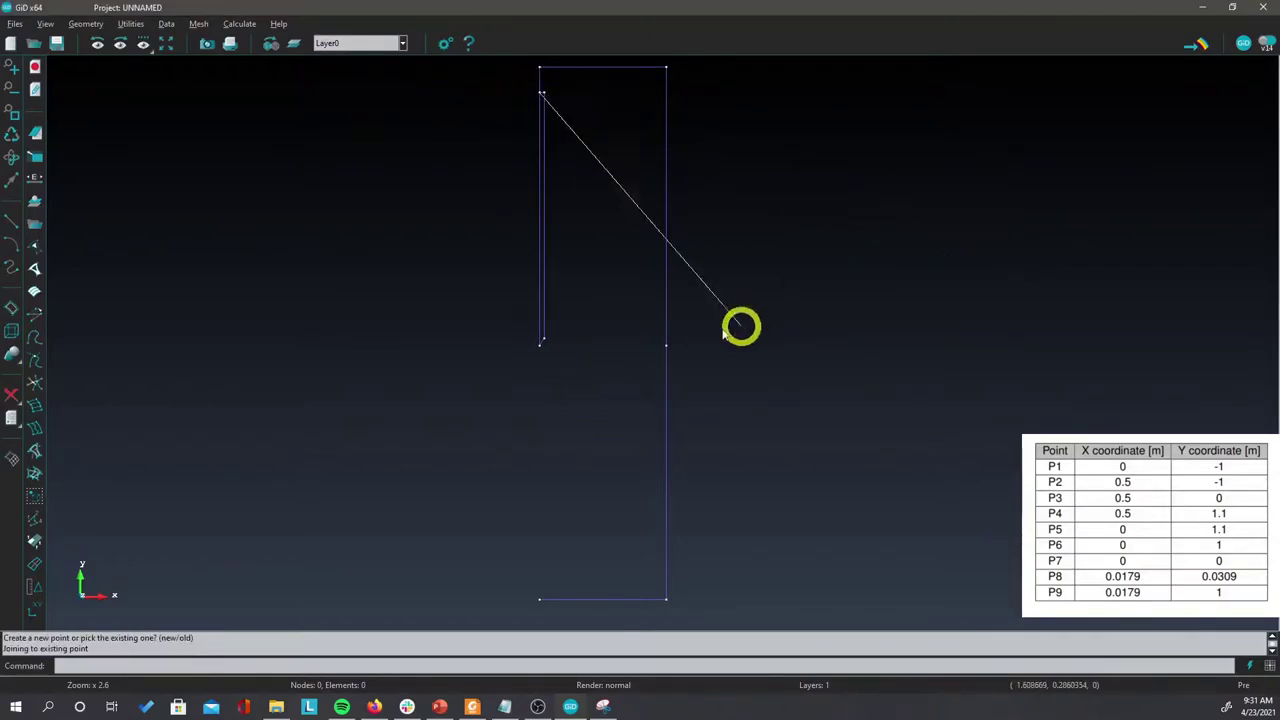
key(Escape)
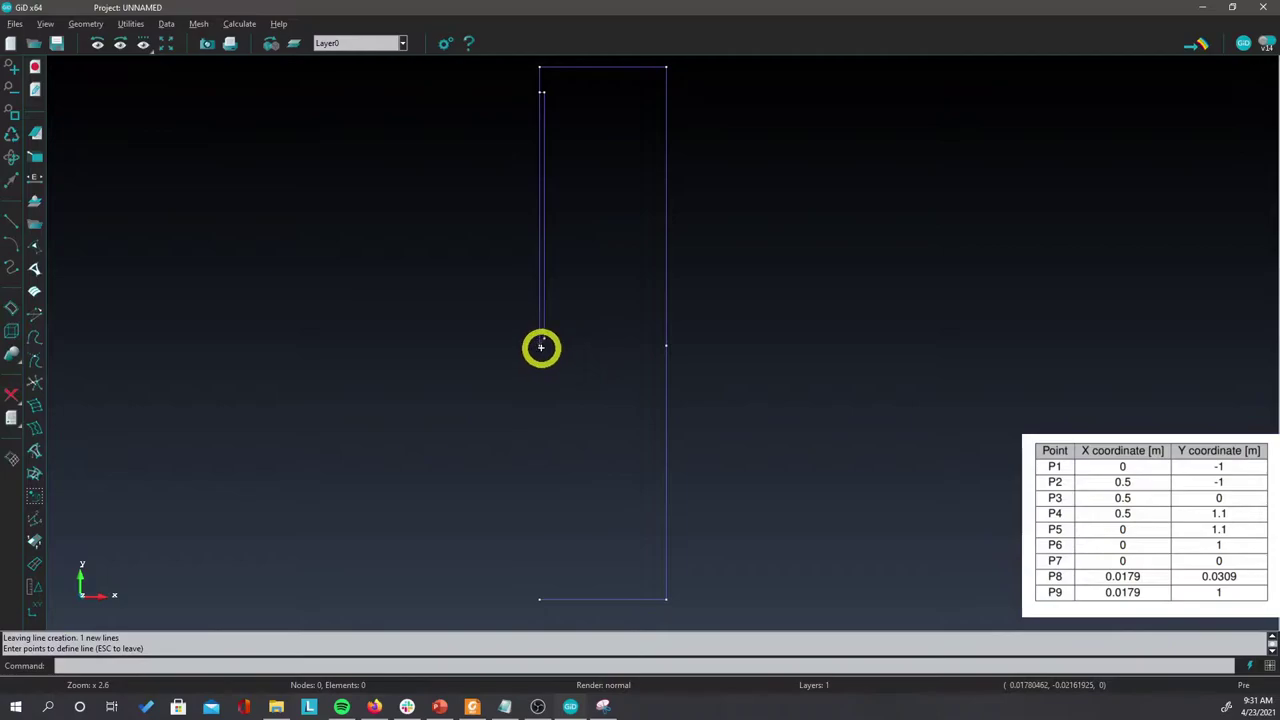
Step: Draw the dividing line at y = 0 joining existing points P7 and P3
click(541, 347)
click(992, 292)
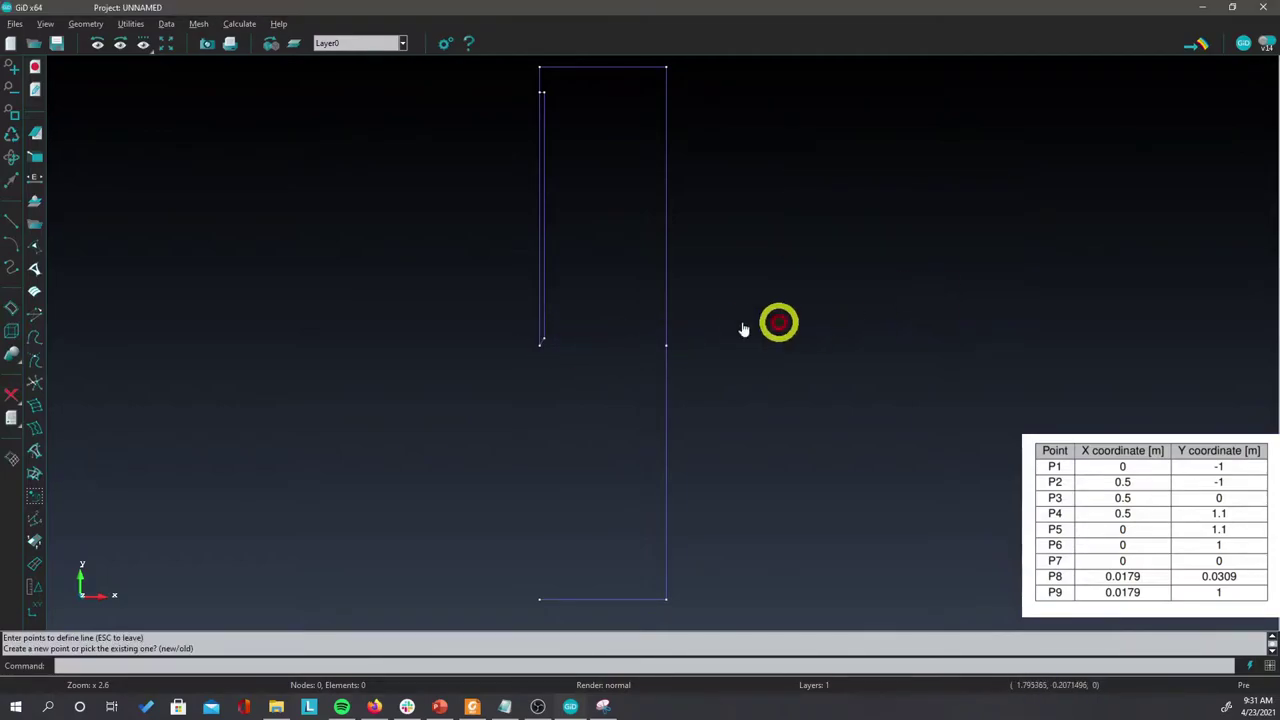
click(667, 344)
click(910, 272)
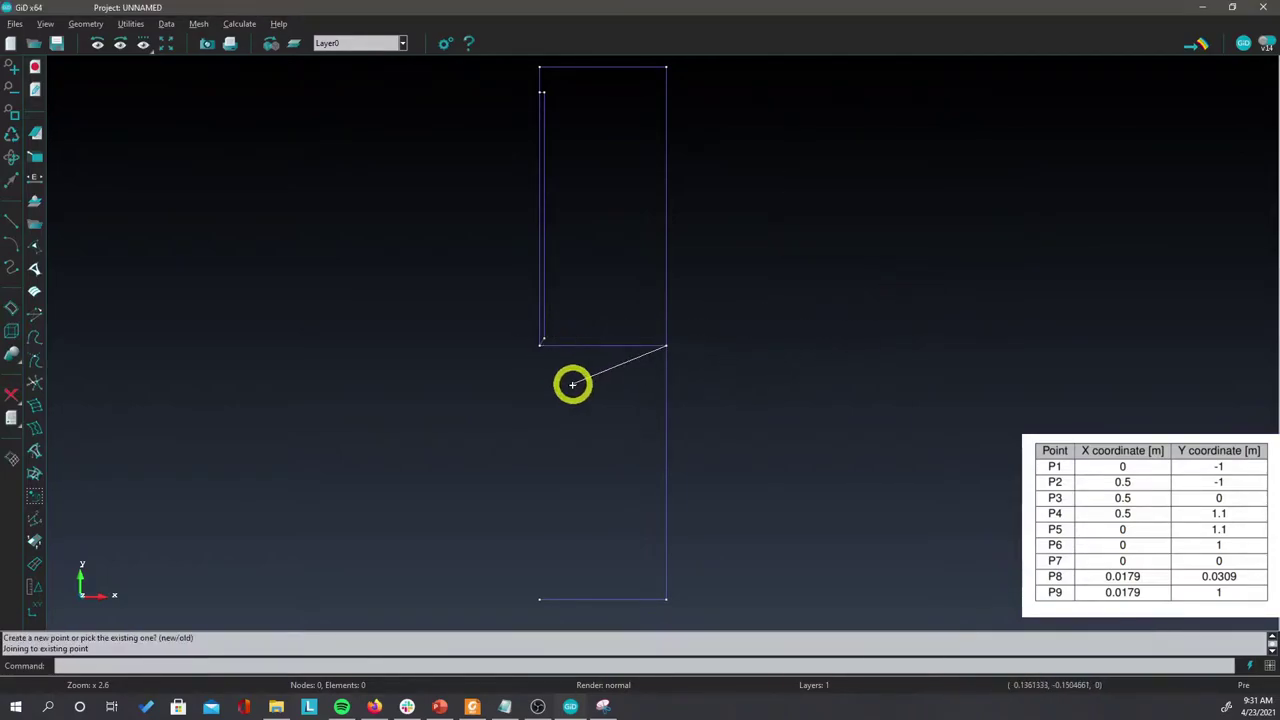
key(Escape)
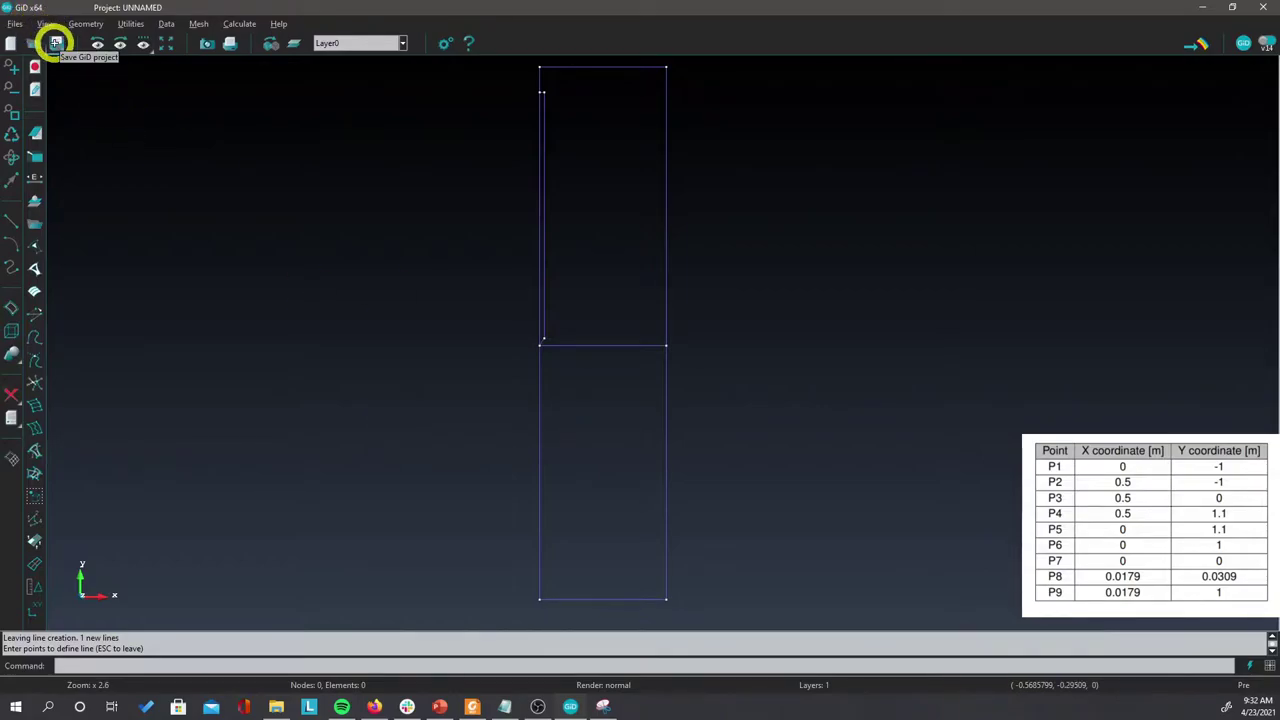
Step: Save the GiD project on the Desktop under the file name Impact_base
click(56, 42)
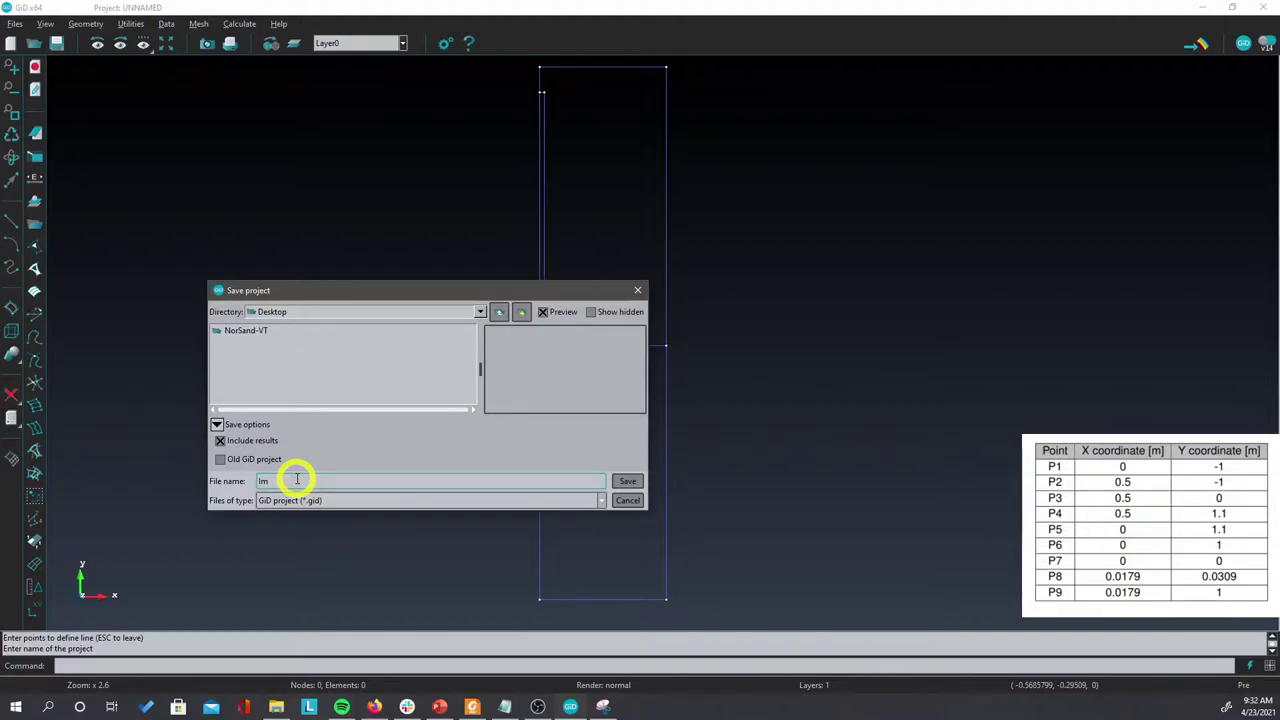
text(pact_base)
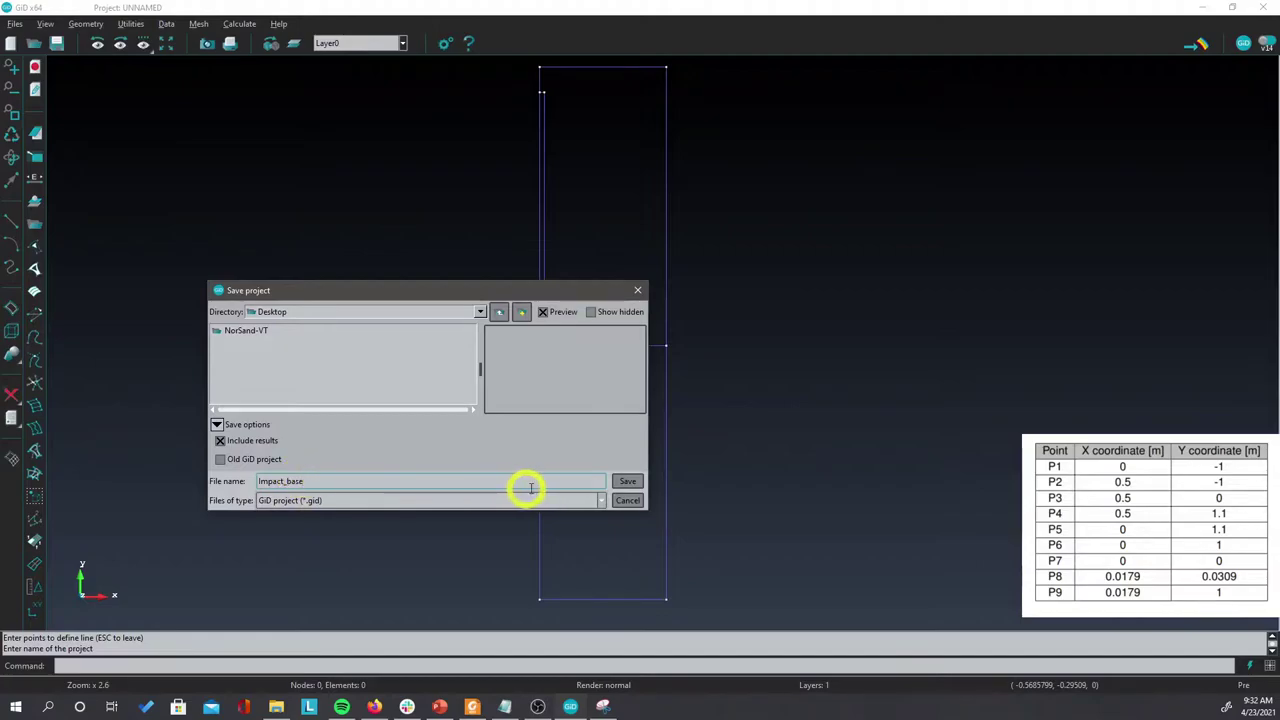
click(630, 484)
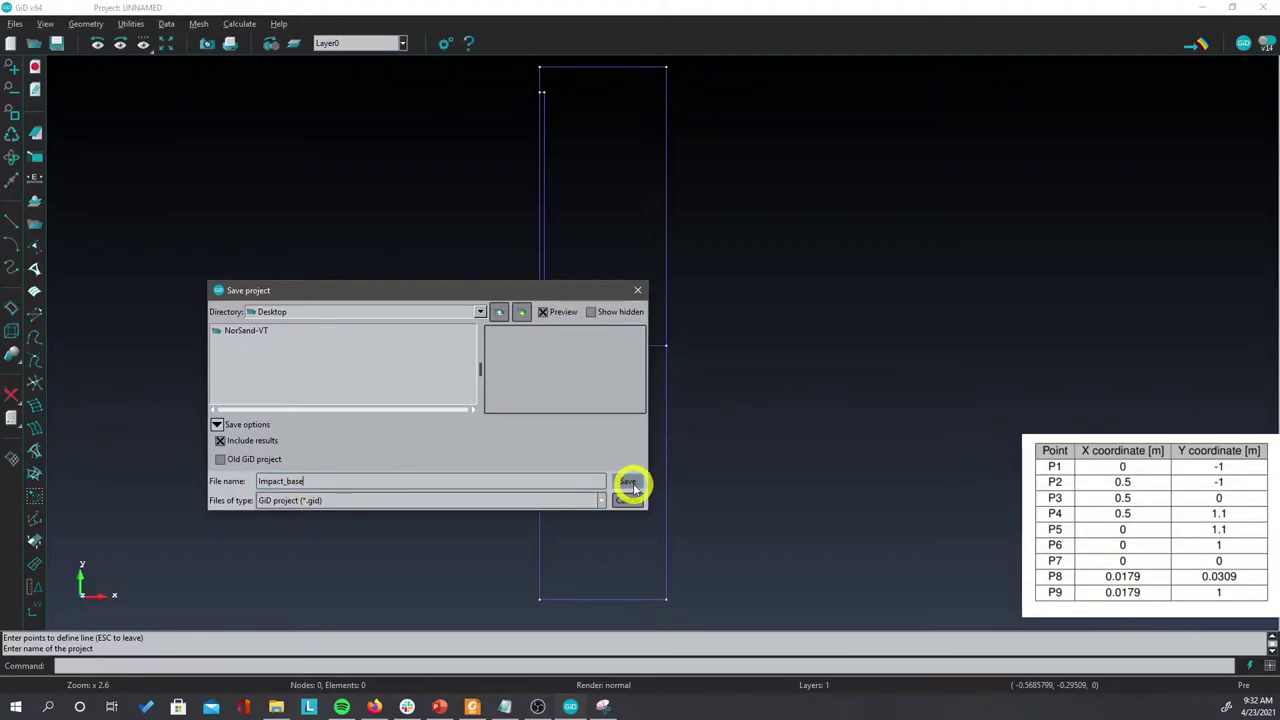
click(630, 484)
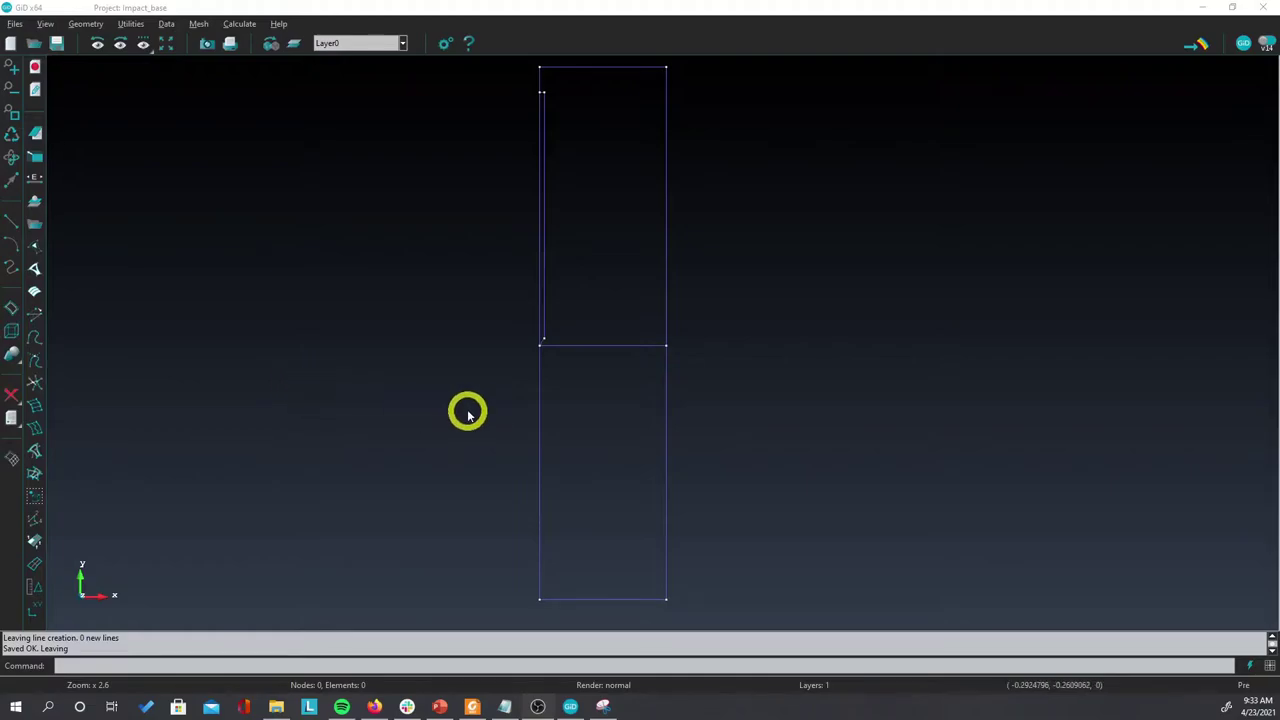
Step: Automatically create NURBS surfaces from closed four-line loops
click(131, 23)
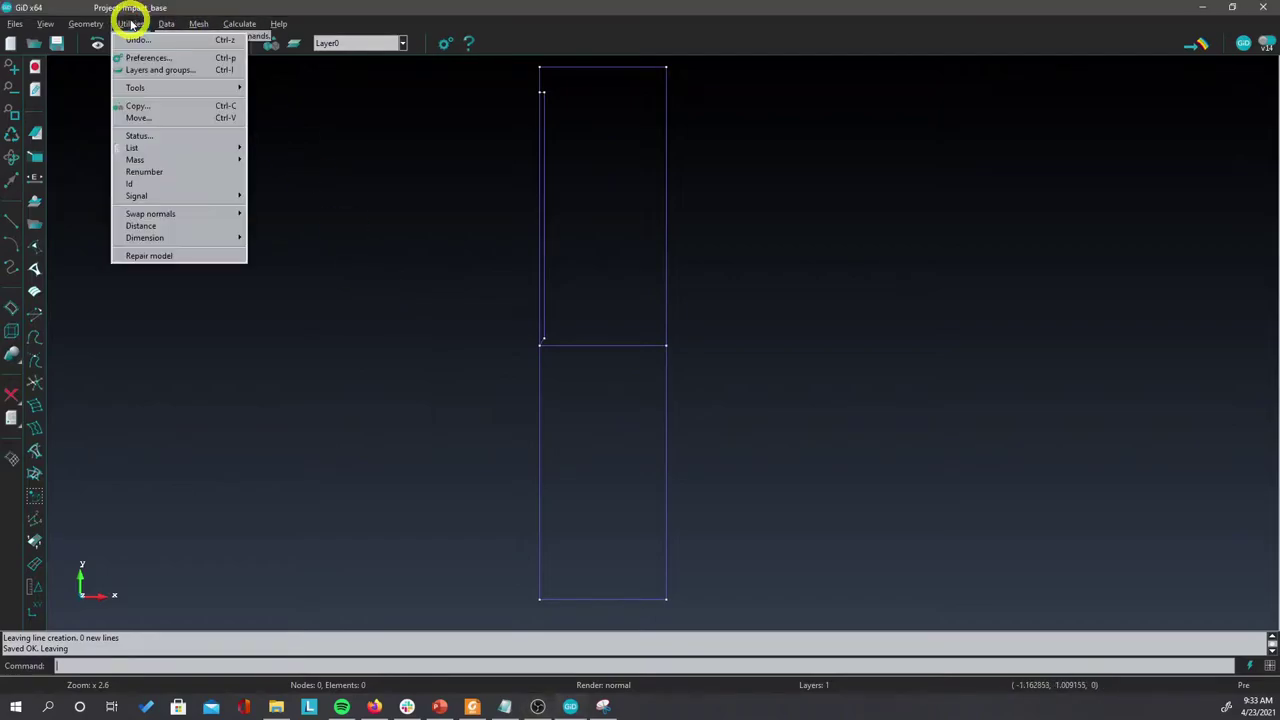
mouse_move(100, 27)
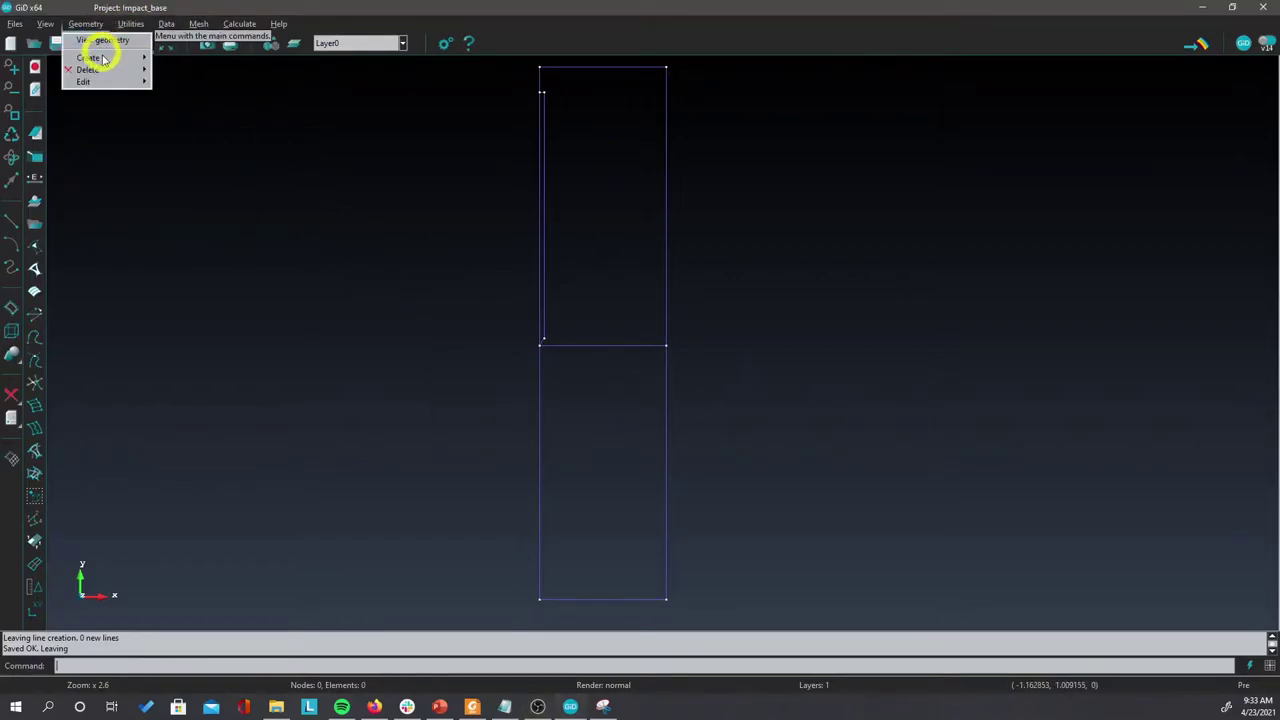
mouse_move(99, 57)
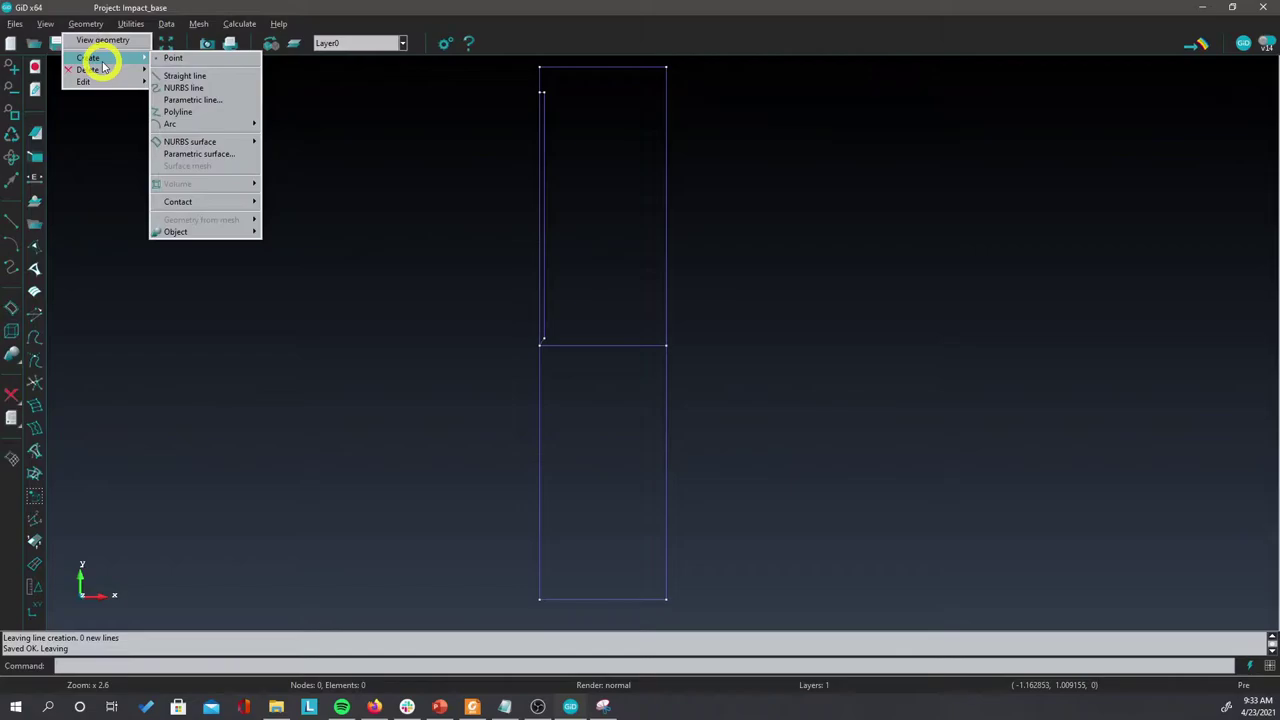
mouse_move(205, 145)
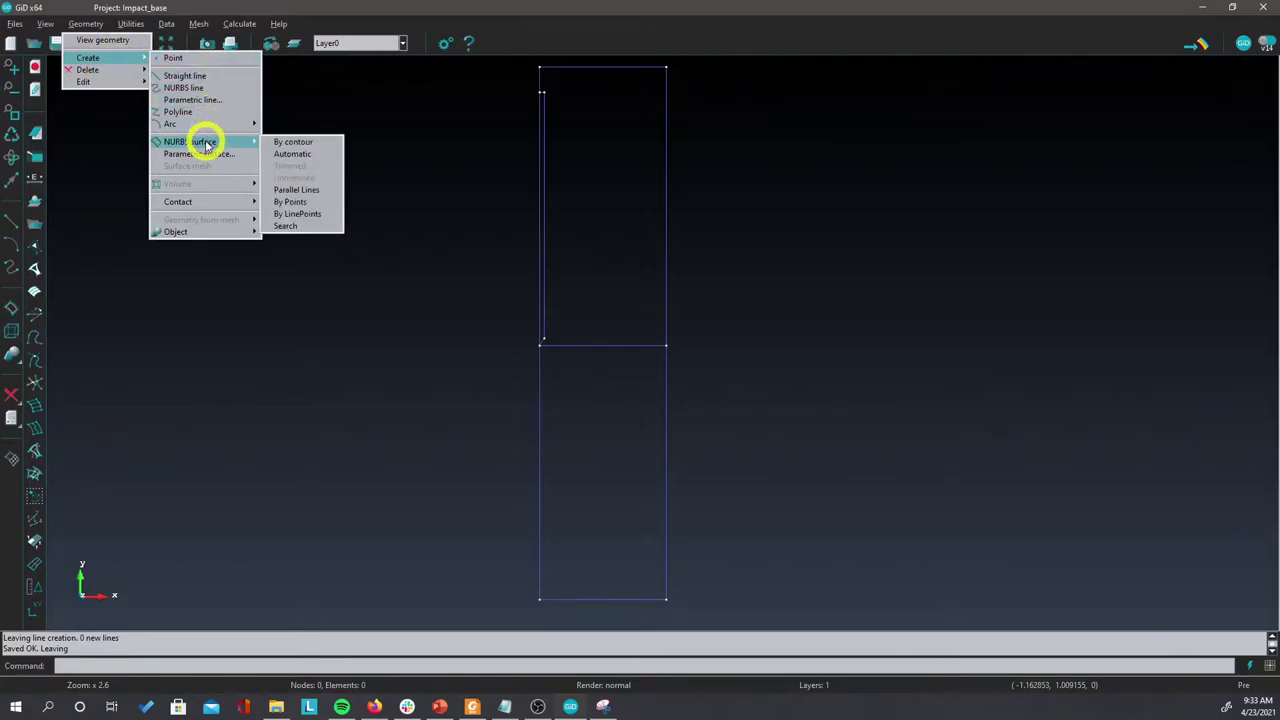
click(297, 155)
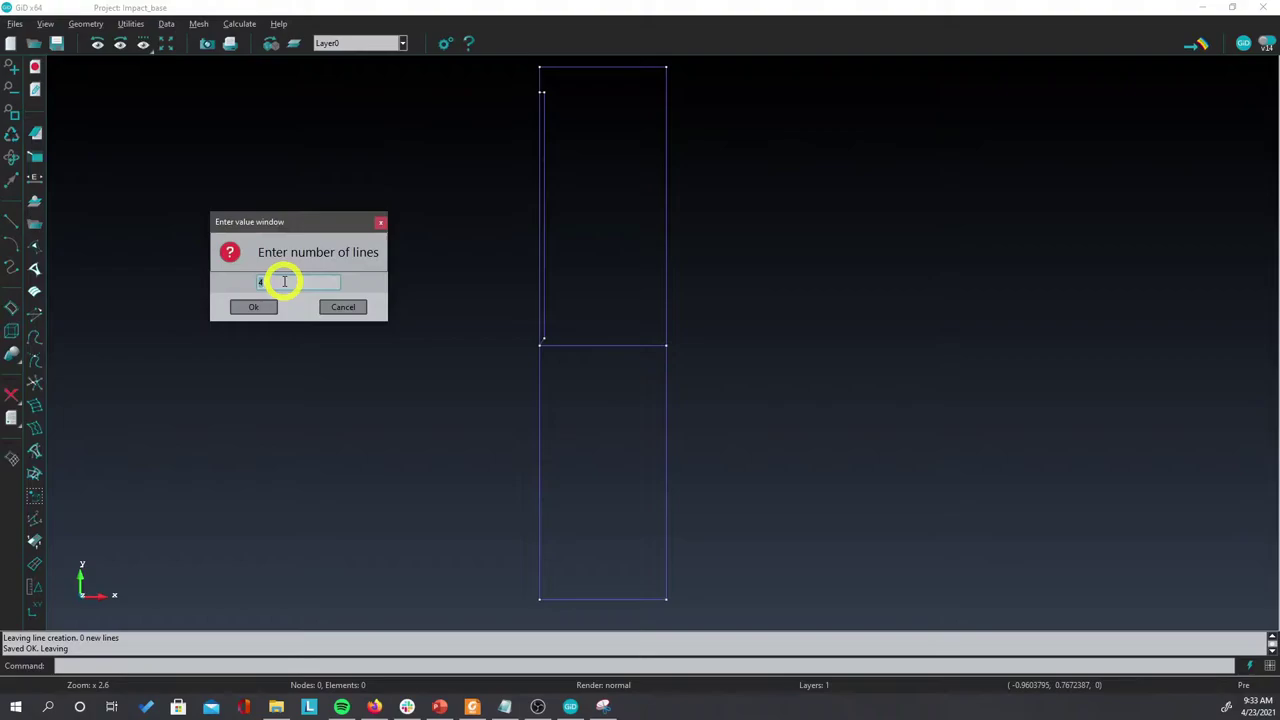
click(268, 306)
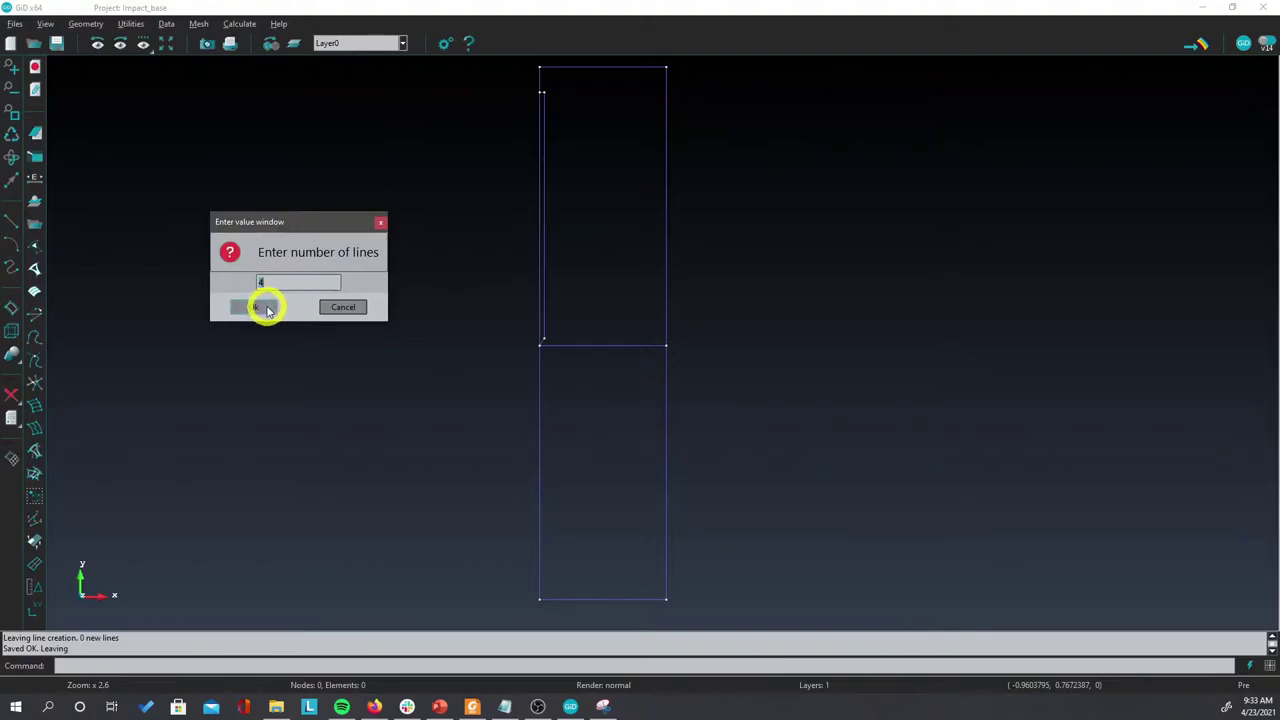
click(262, 307)
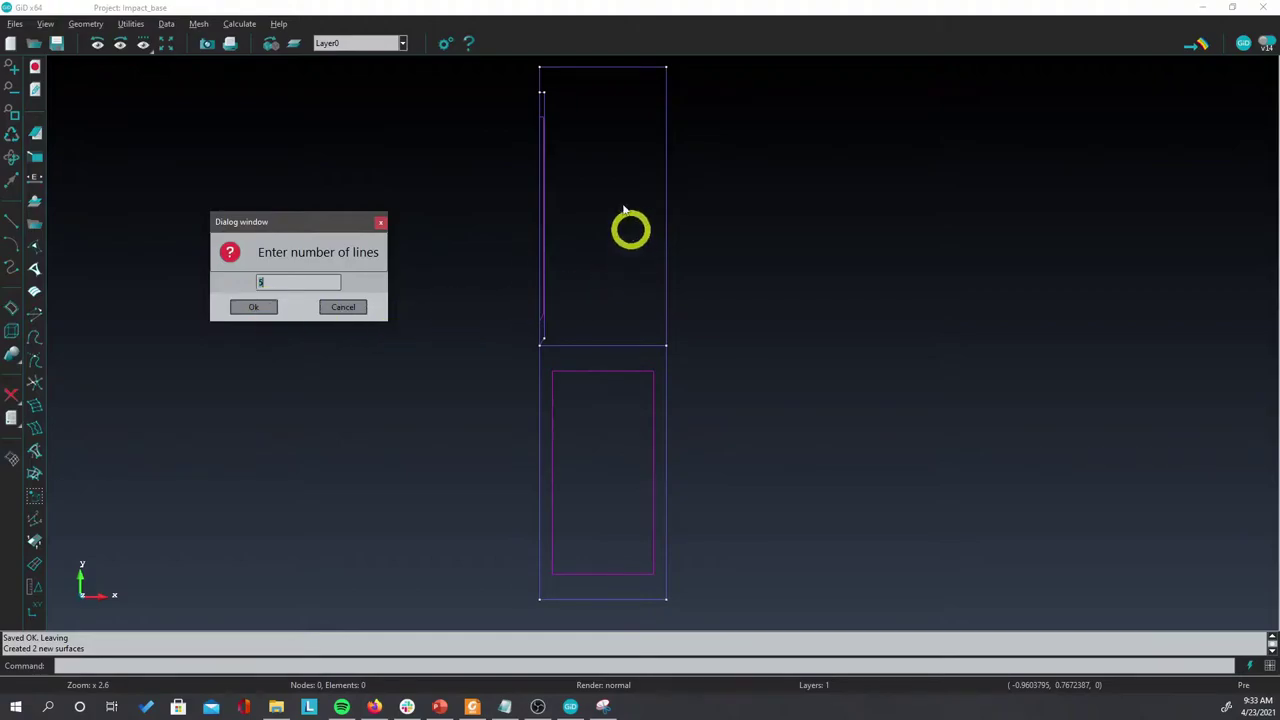
Step: Repeat automatic surface creation with 5 lines to fill the upper box
click(262, 282)
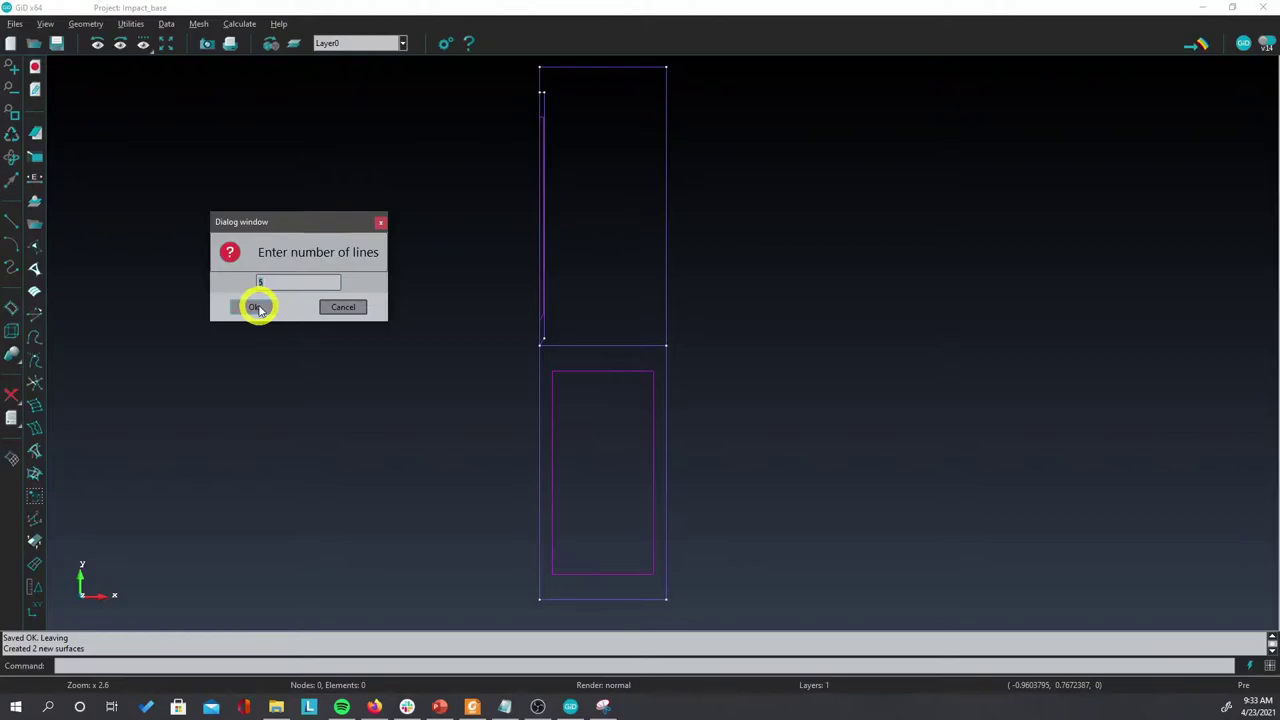
click(256, 307)
click(257, 307)
click(257, 307)
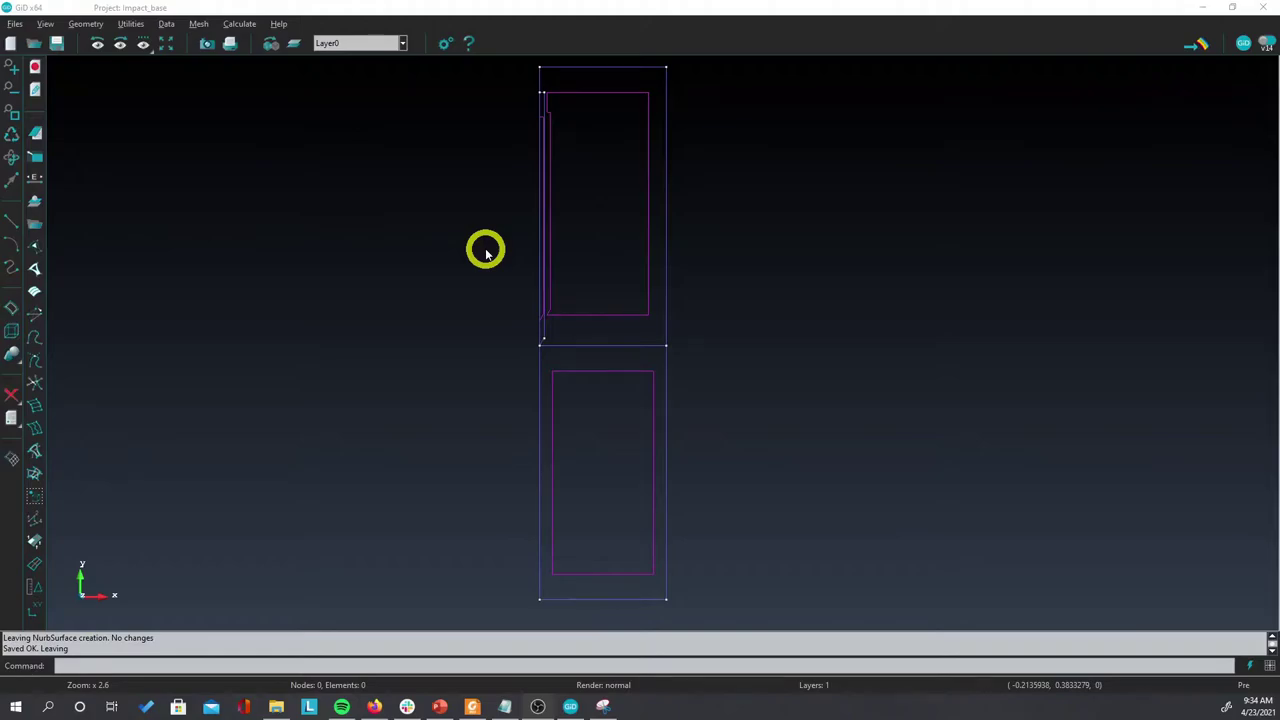
Step: Set the project's problem type to Anura3D_2020
click(166, 24)
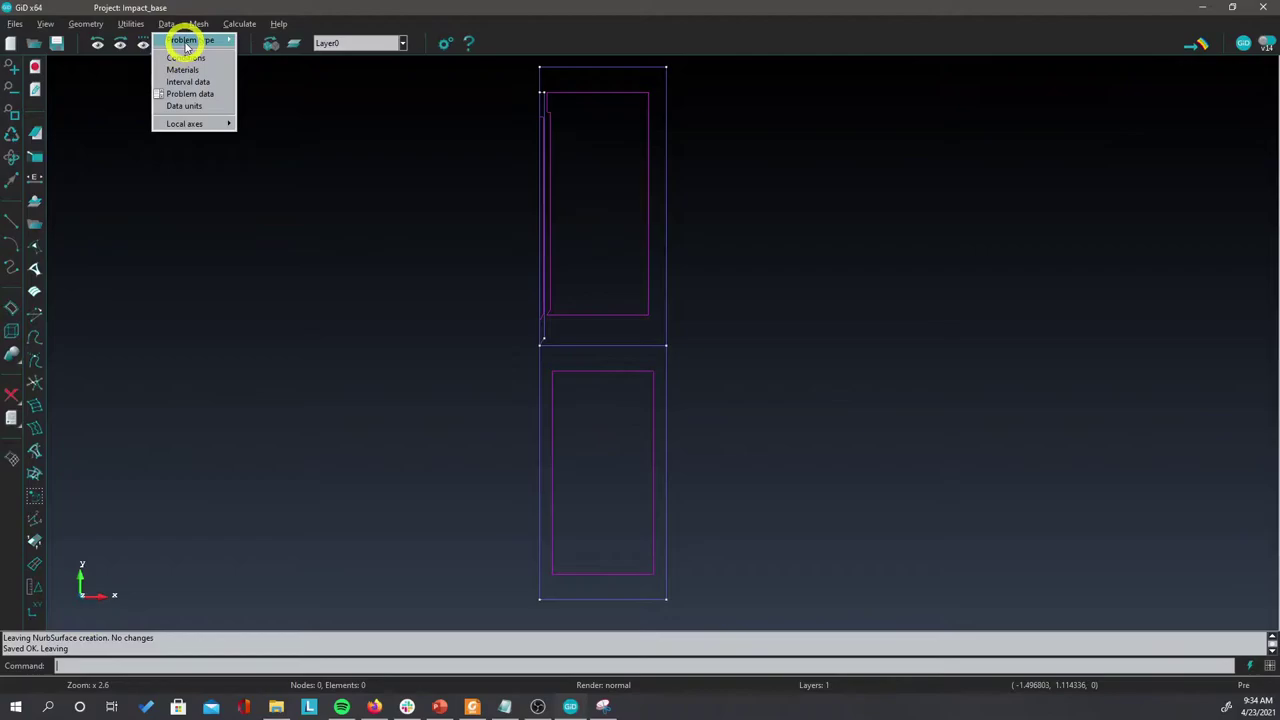
mouse_move(186, 40)
click(277, 55)
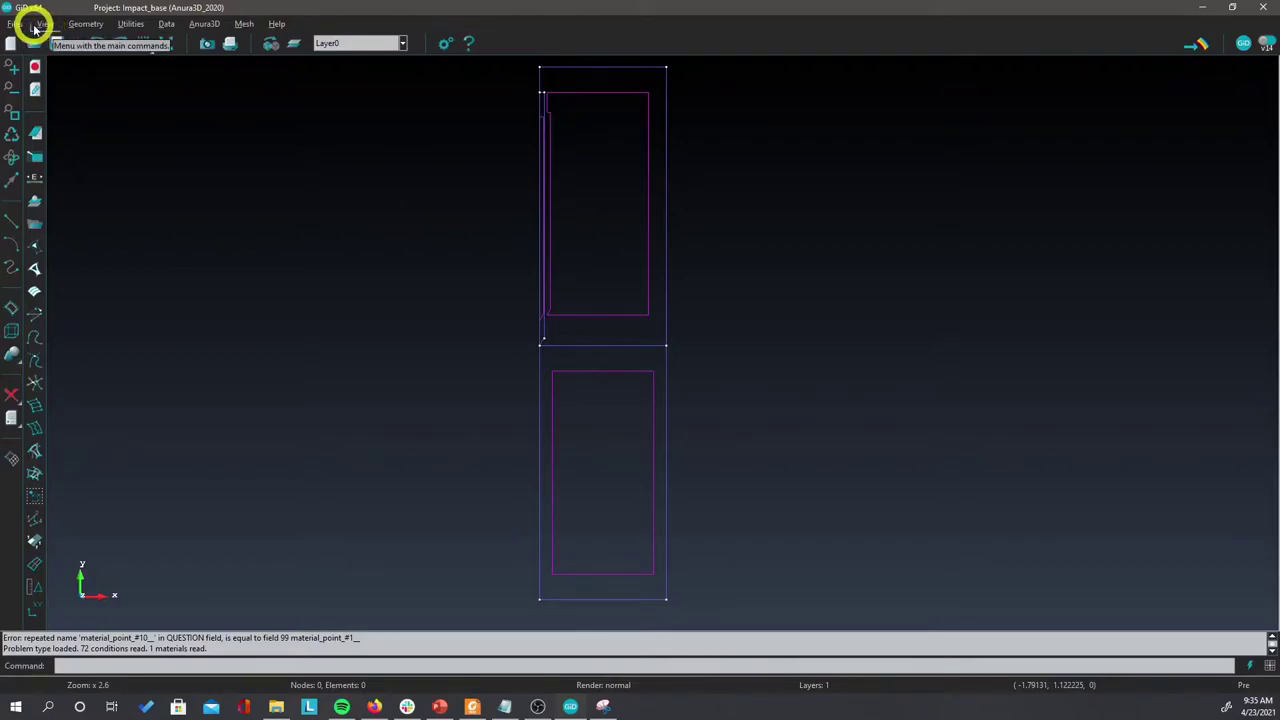
Step: Save the project under the new name Impact_2D_v1
click(21, 26)
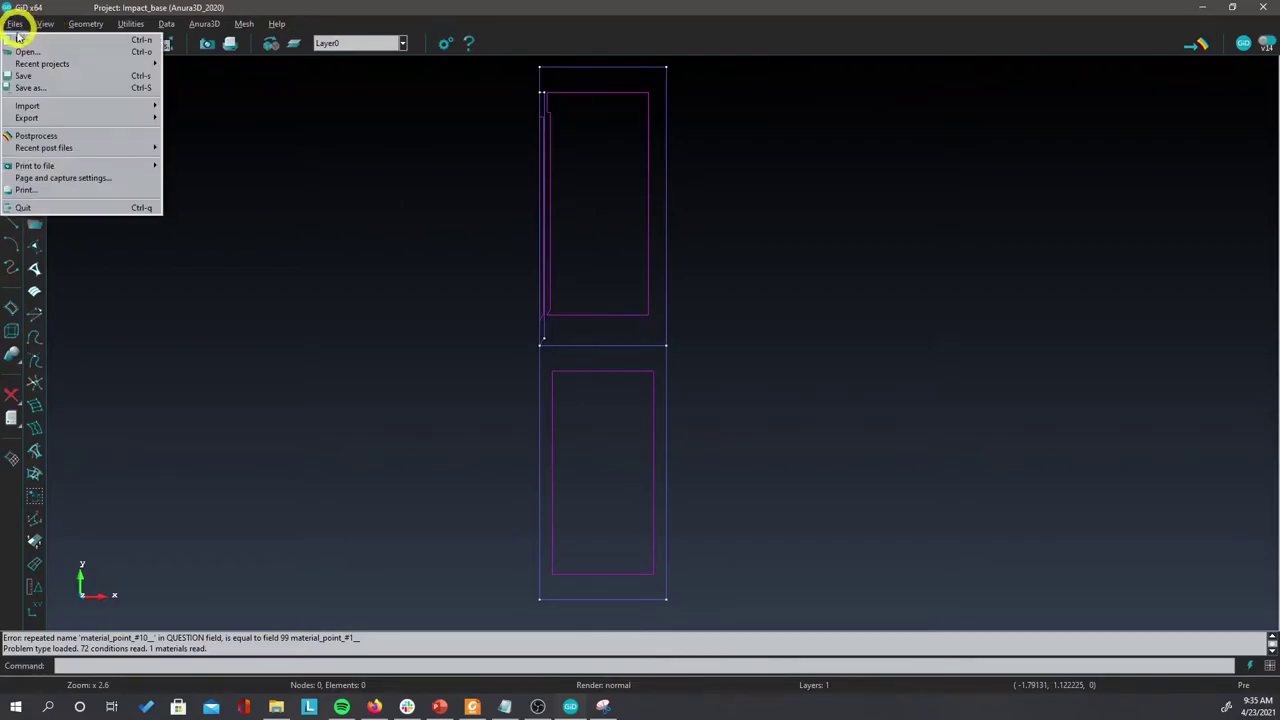
click(63, 85)
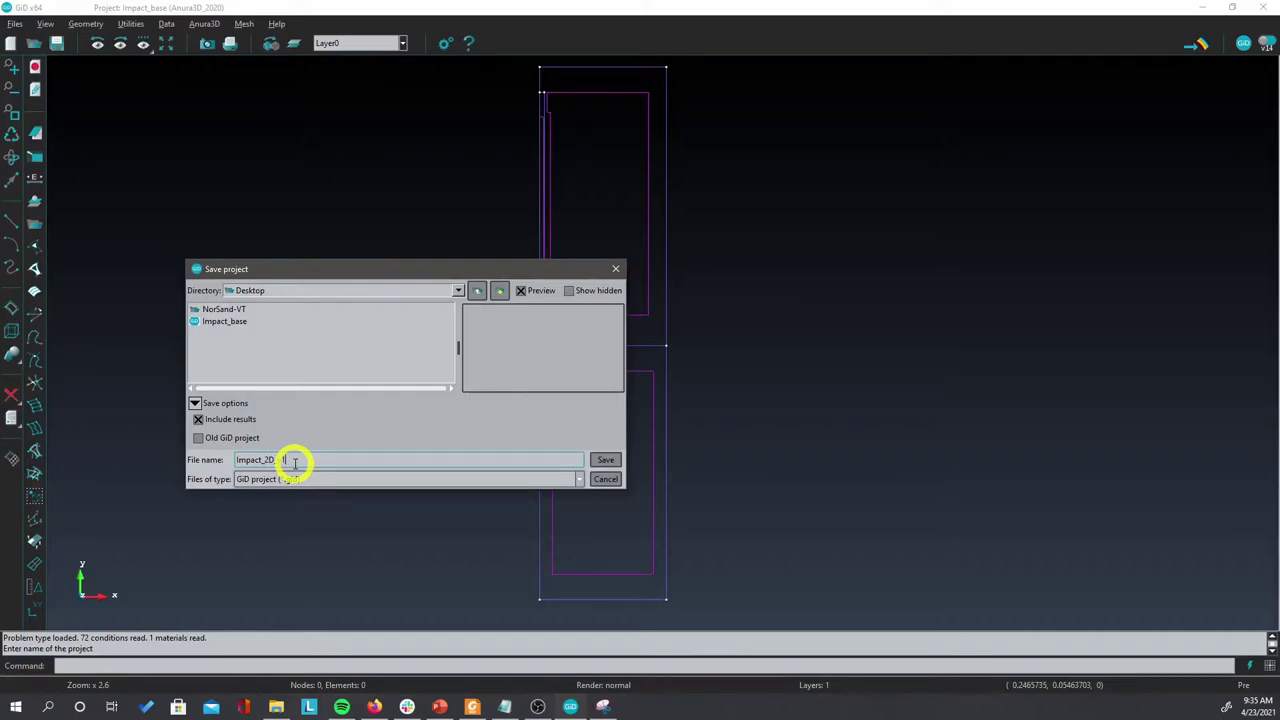
text(2D_v1)
key(Return)
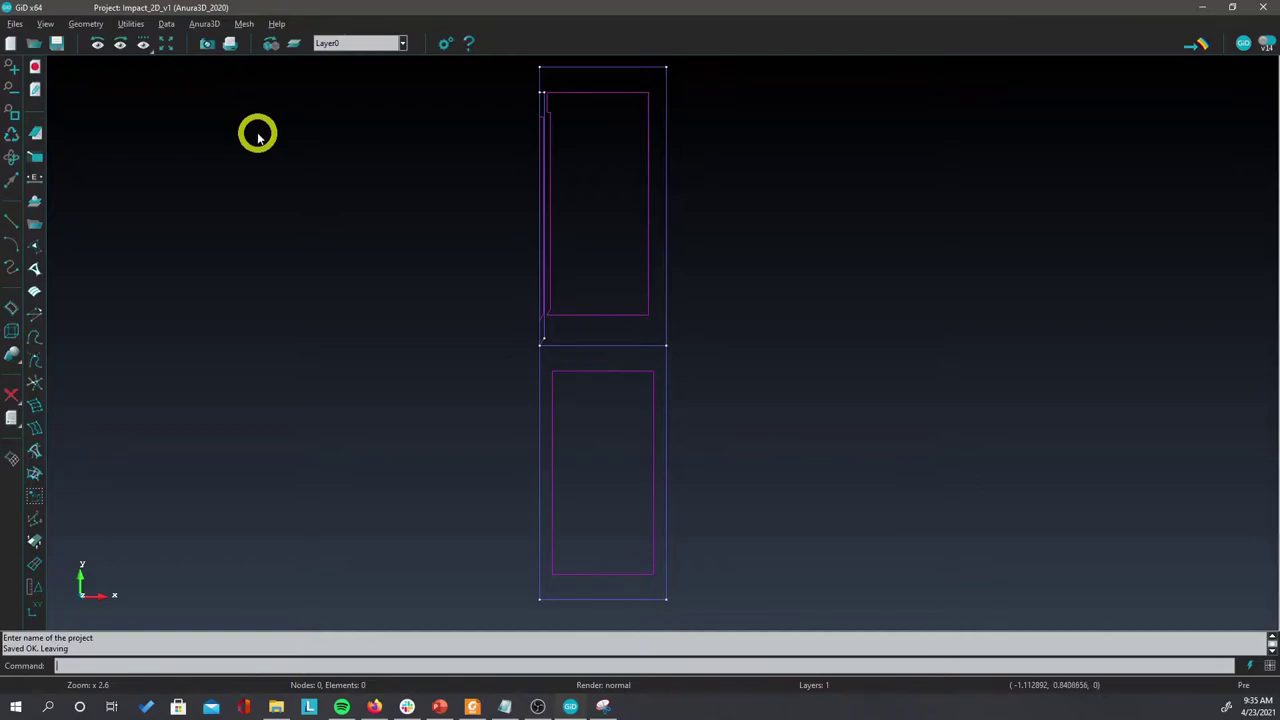
Step: Rename the default Anura3D material to SOIL
click(205, 25)
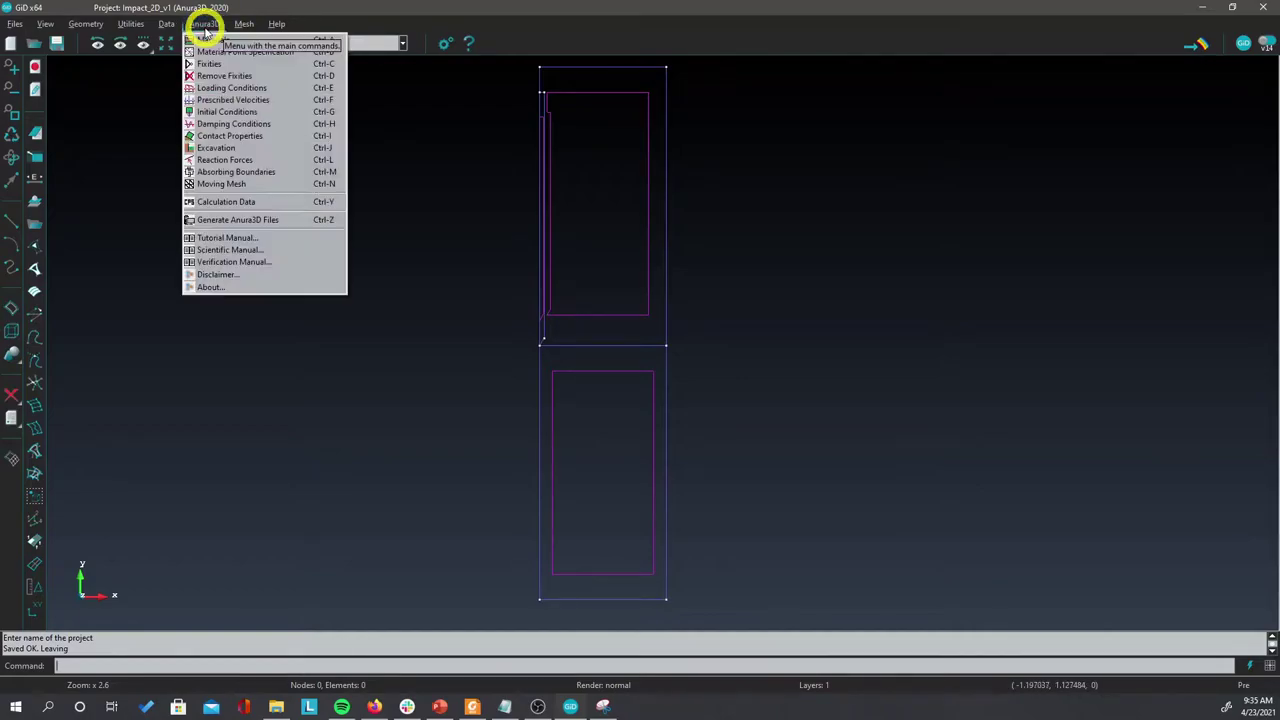
click(206, 25)
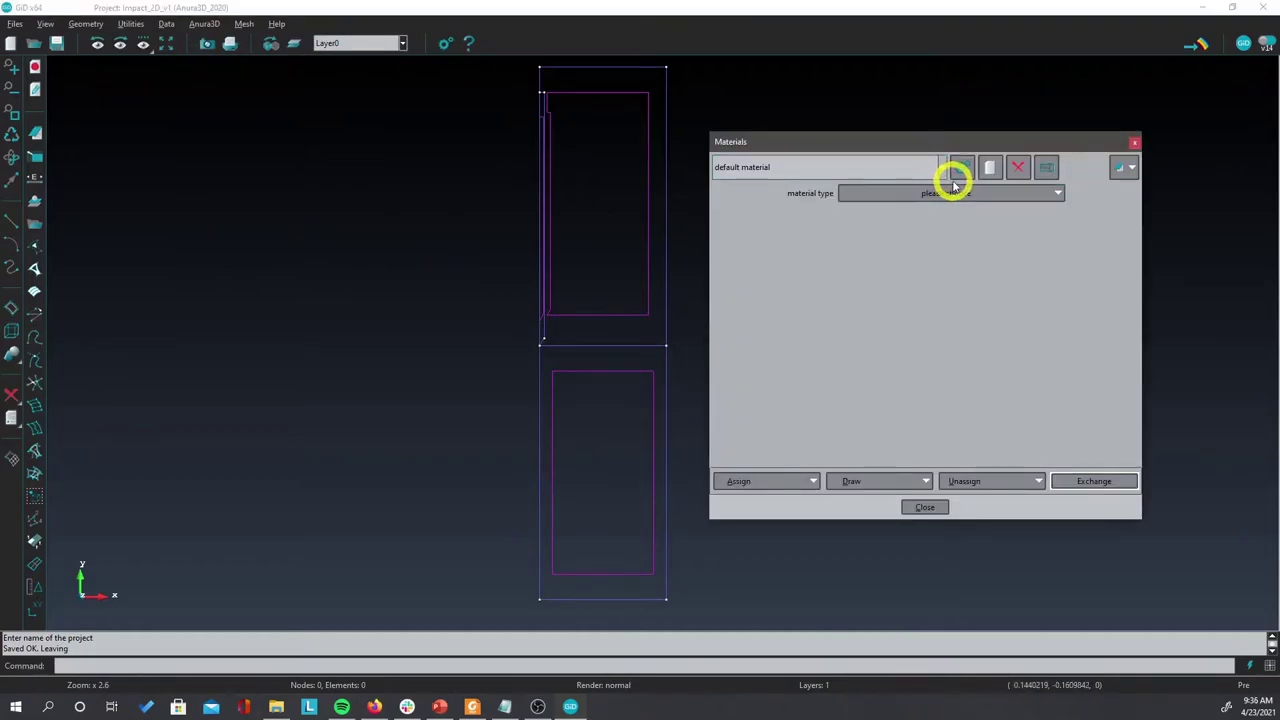
click(1049, 168)
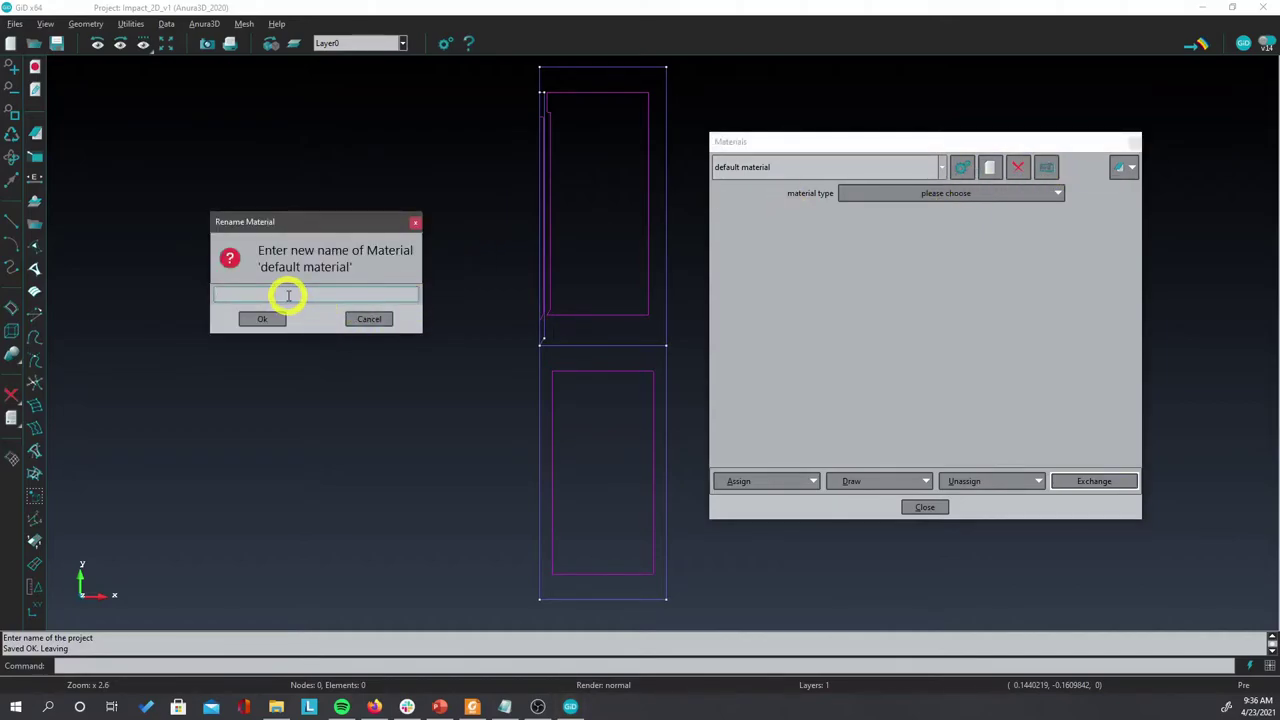
text(SOIL)
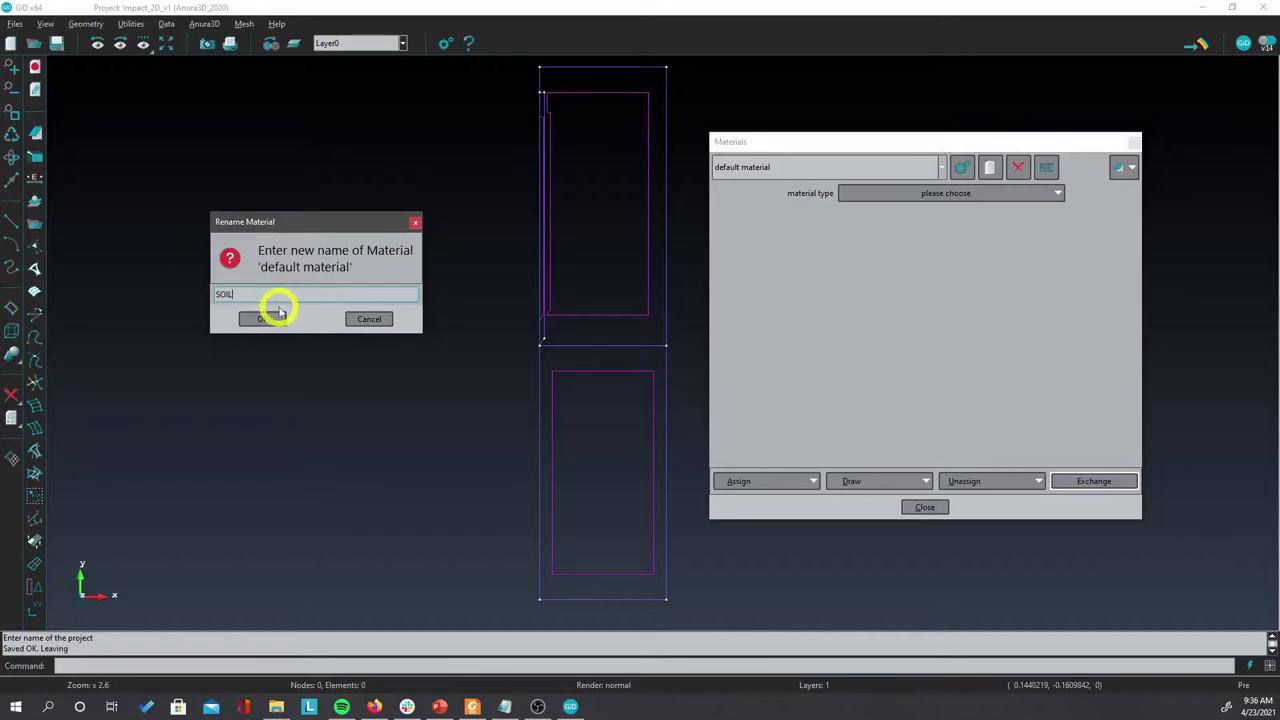
click(278, 314)
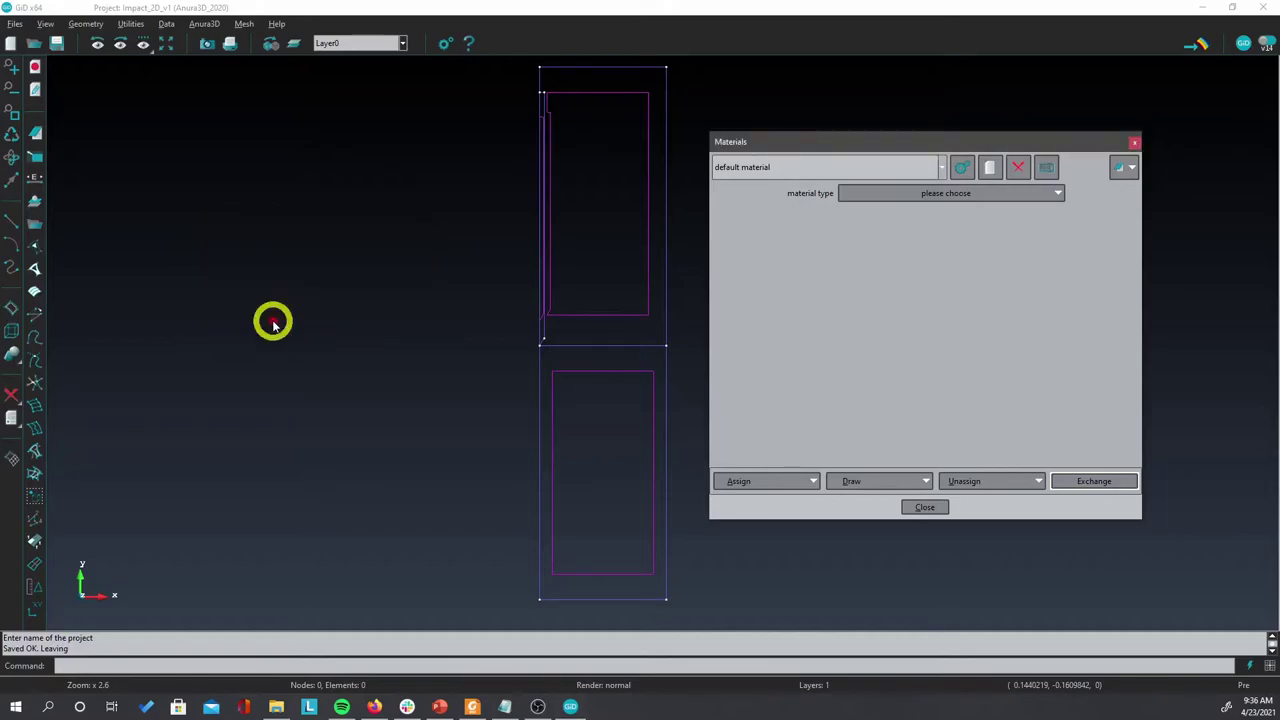
Step: Make SOIL a dry material with initial porosity 0.5 and solid density 2650
click(957, 195)
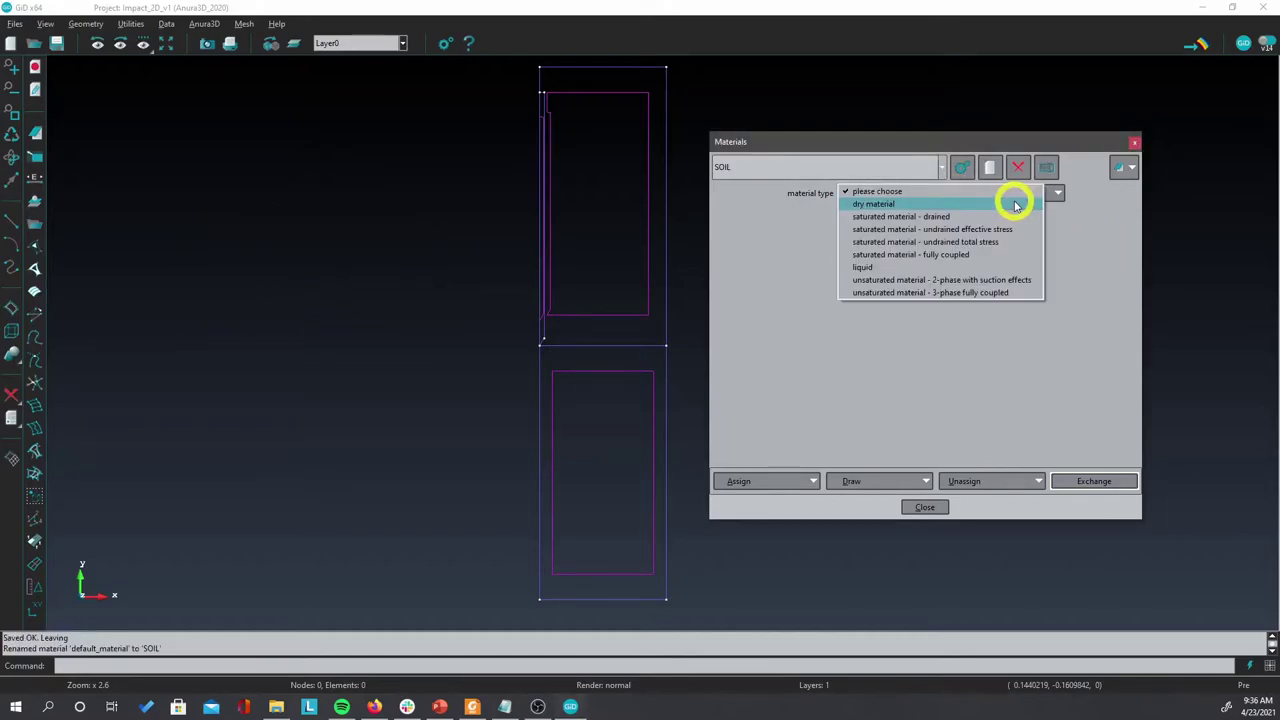
click(1015, 204)
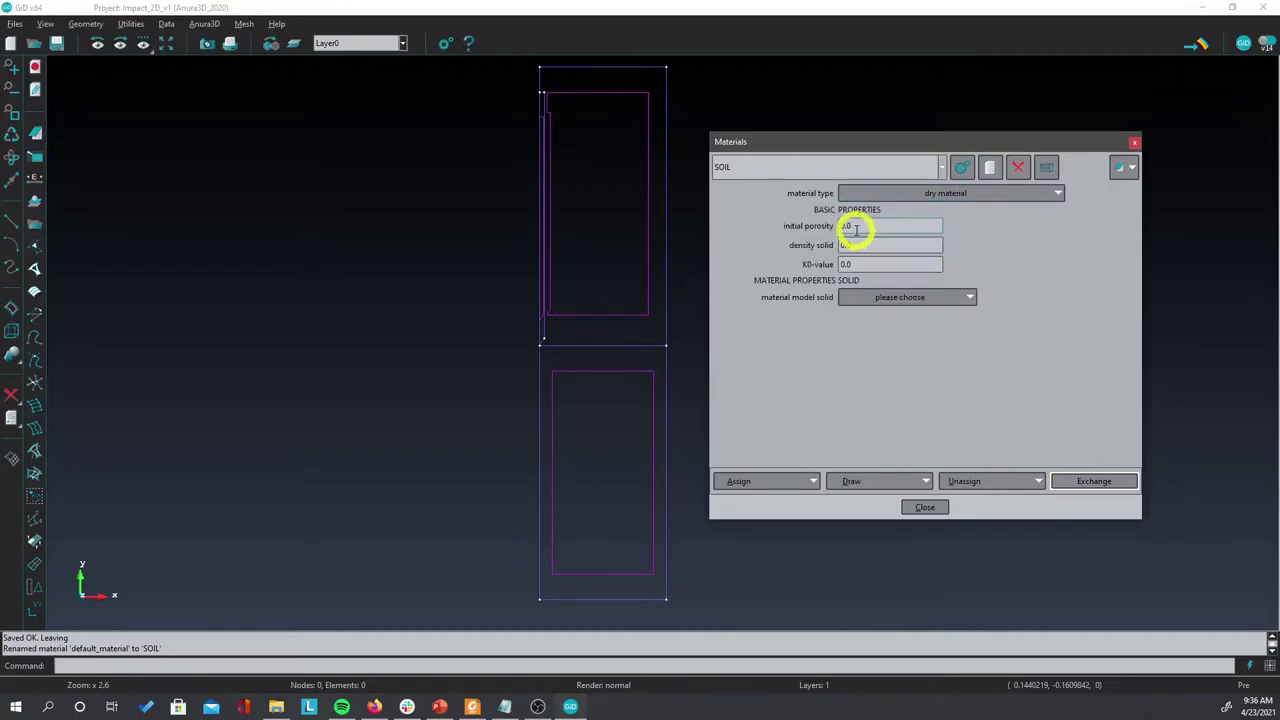
click(855, 229)
text(0.5)
click(885, 245)
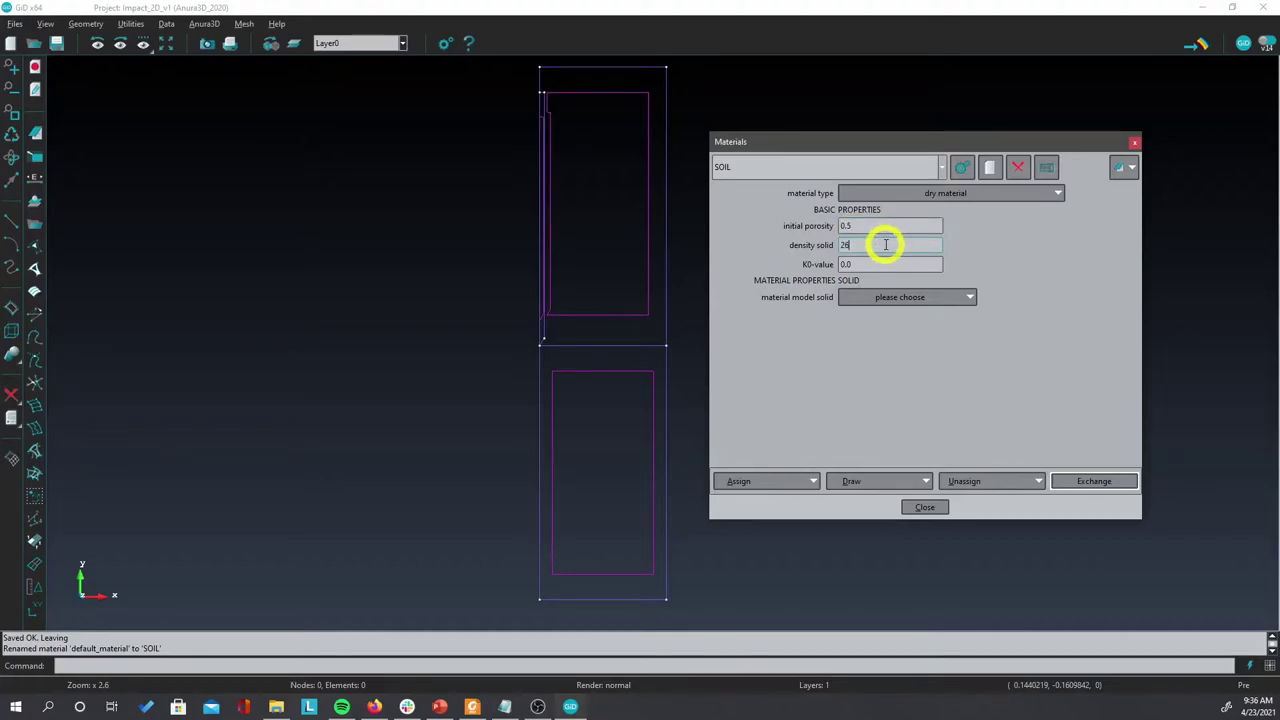
click(872, 260)
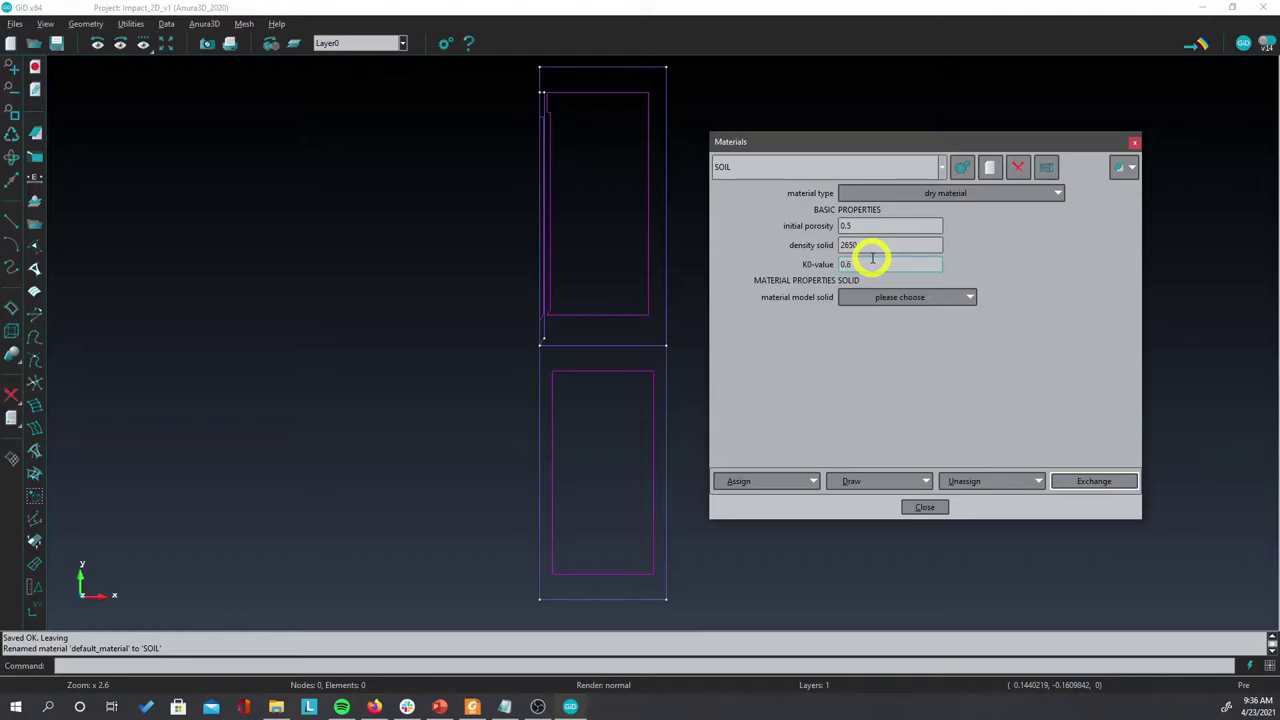
Step: Set SOIL to Mohr-Coulomb: Poisson 0.33, Young modulus 5000, cohesion 5, friction angle 40
click(944, 299)
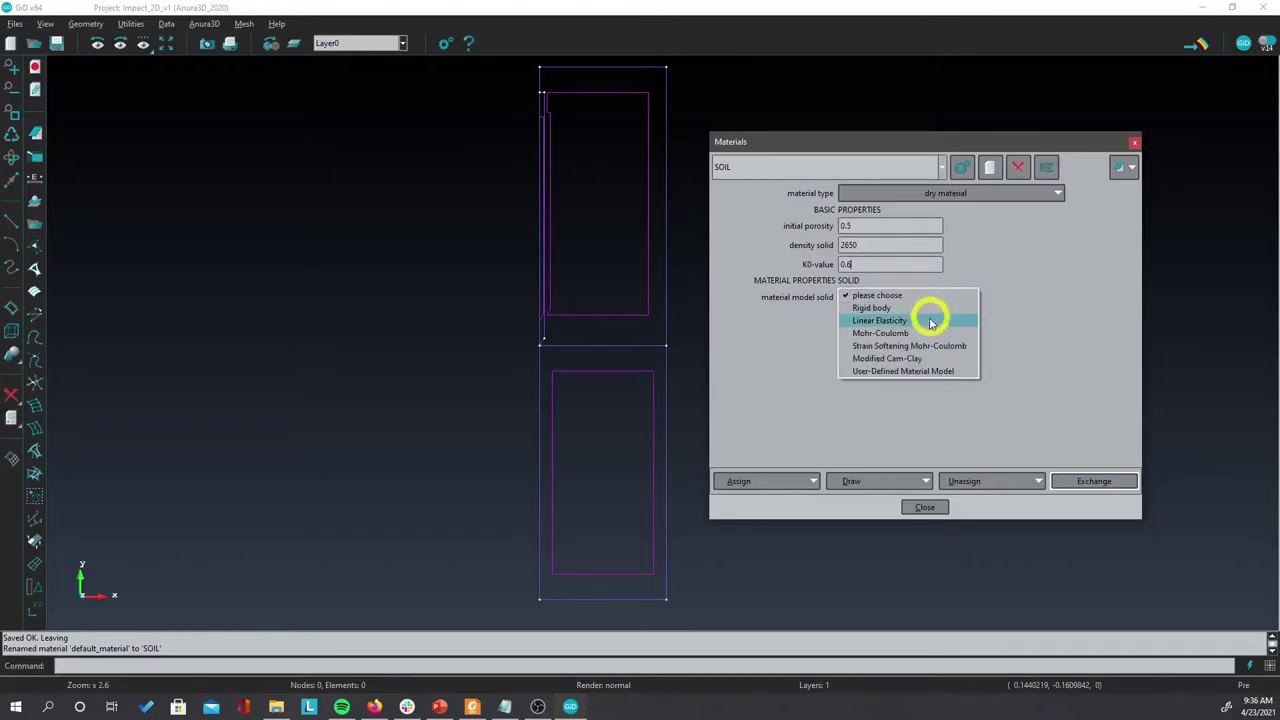
click(920, 332)
double_click(866, 332)
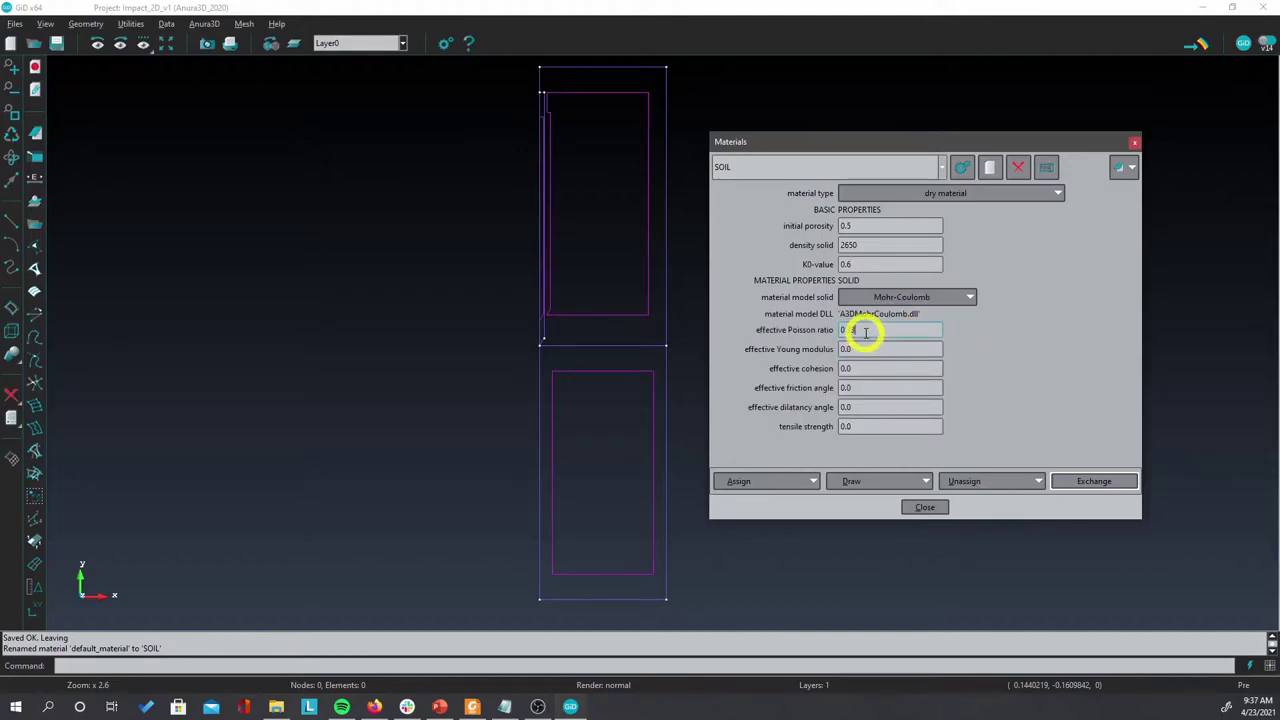
text(0.33)
double_click(897, 349)
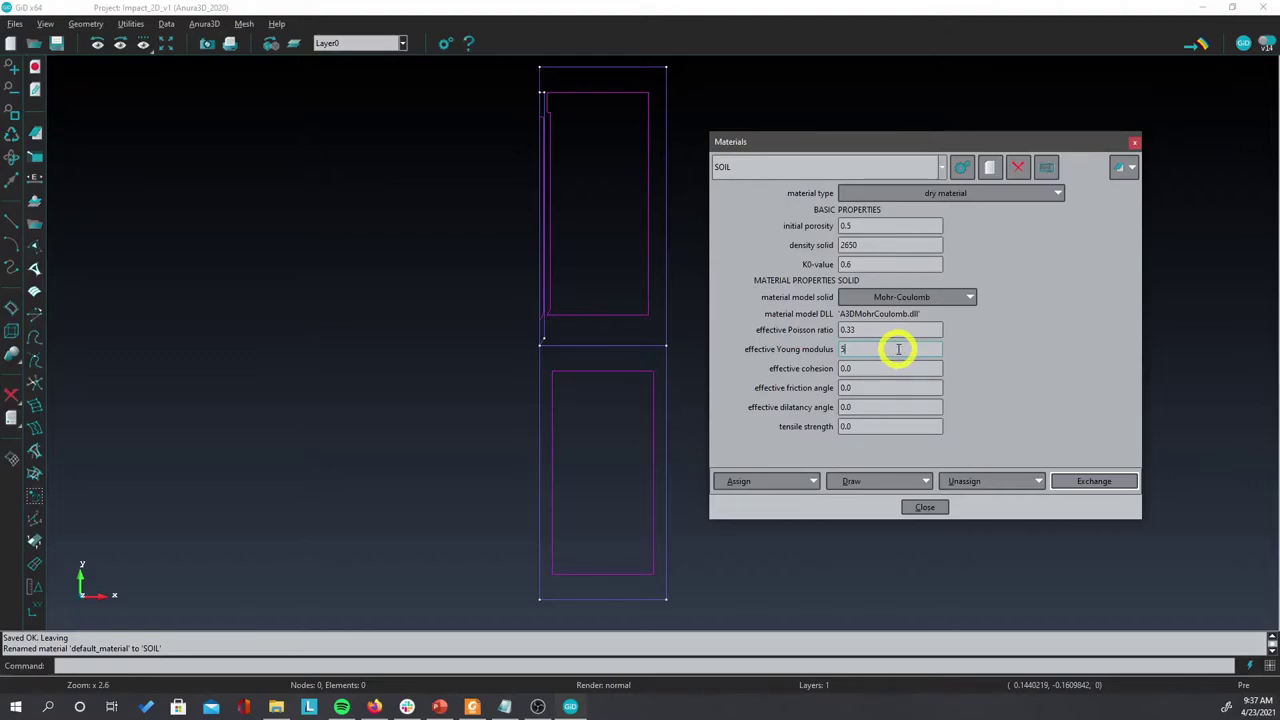
double_click(876, 366)
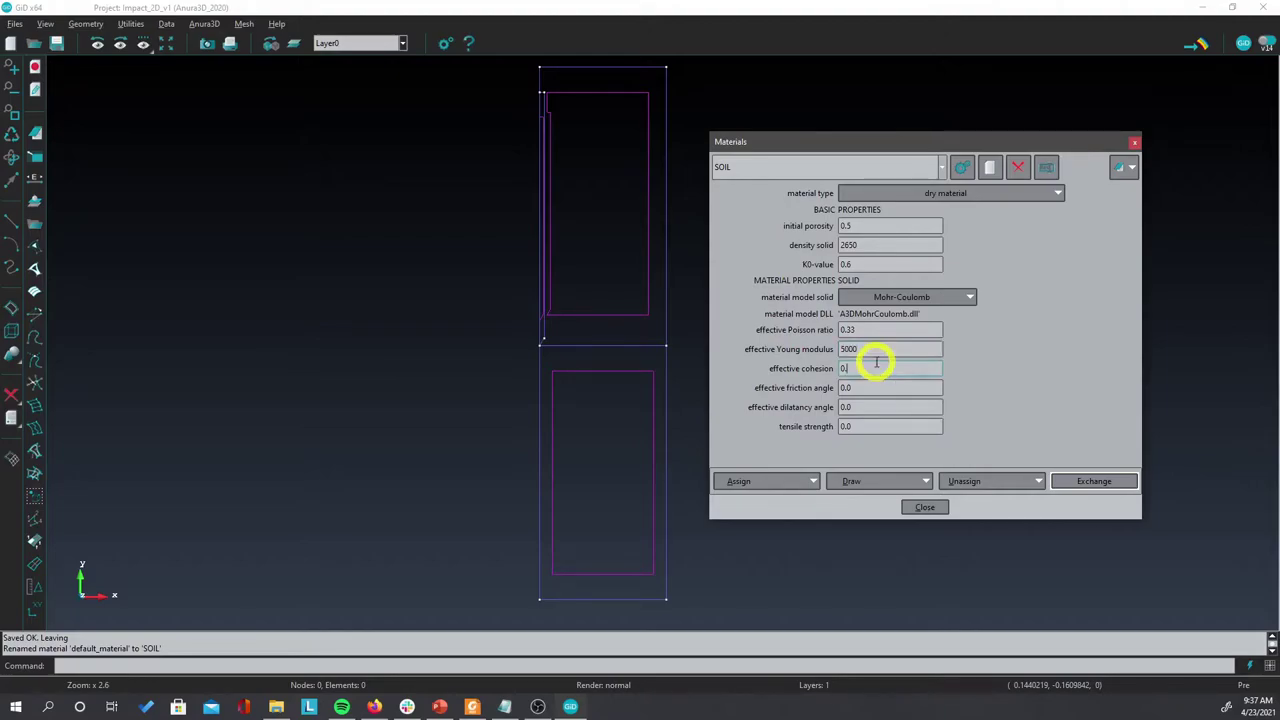
text(5)
double_click(872, 387)
text(40)
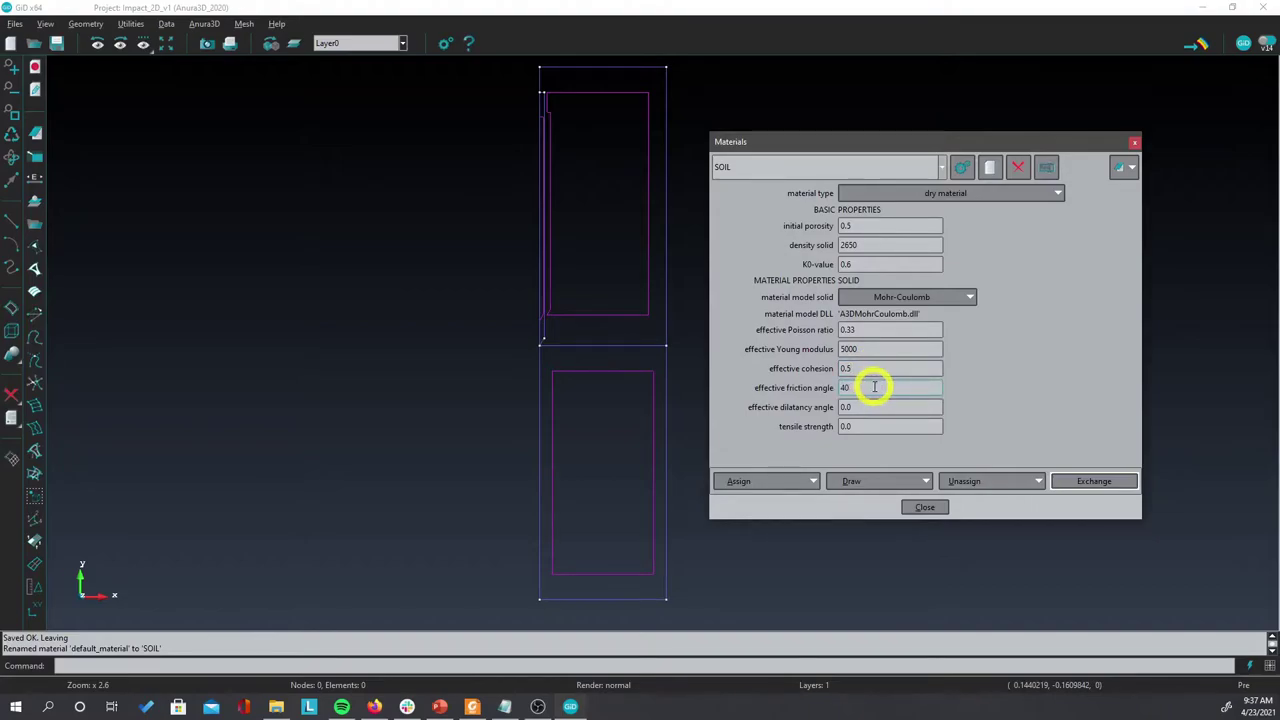
click(895, 371)
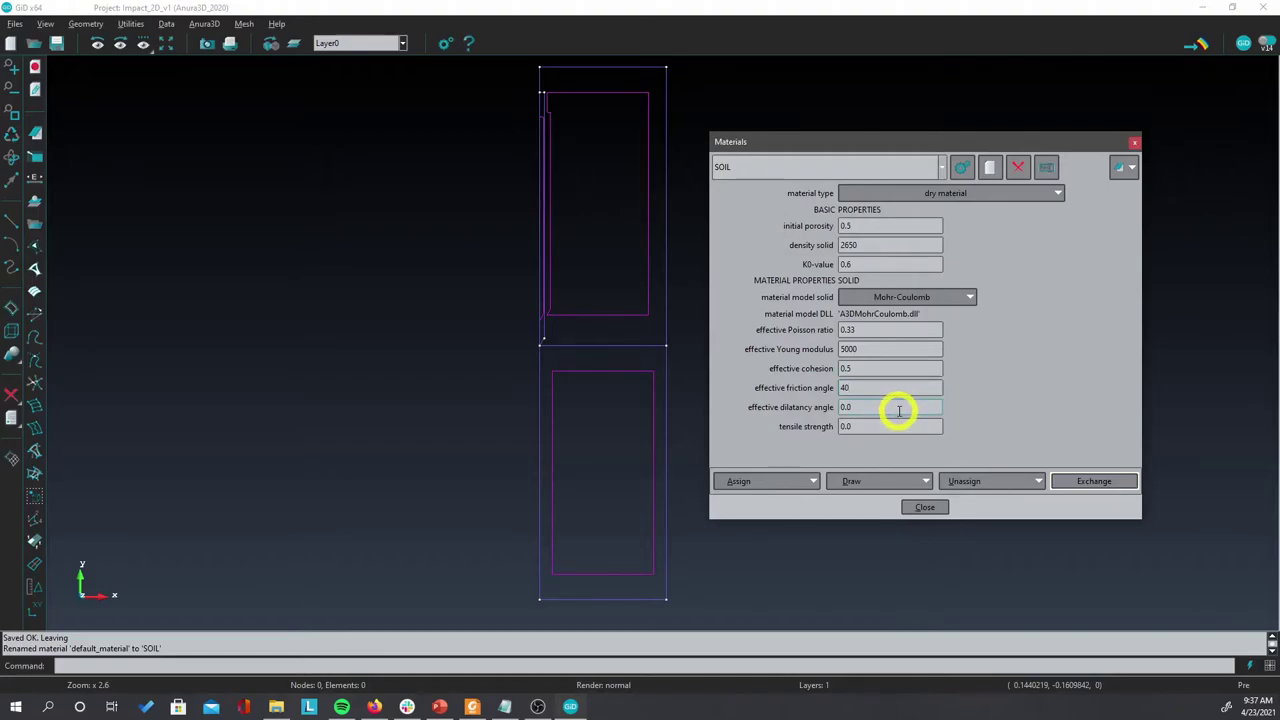
click(899, 410)
Step: Assign the SOIL material to the lower surface
click(790, 484)
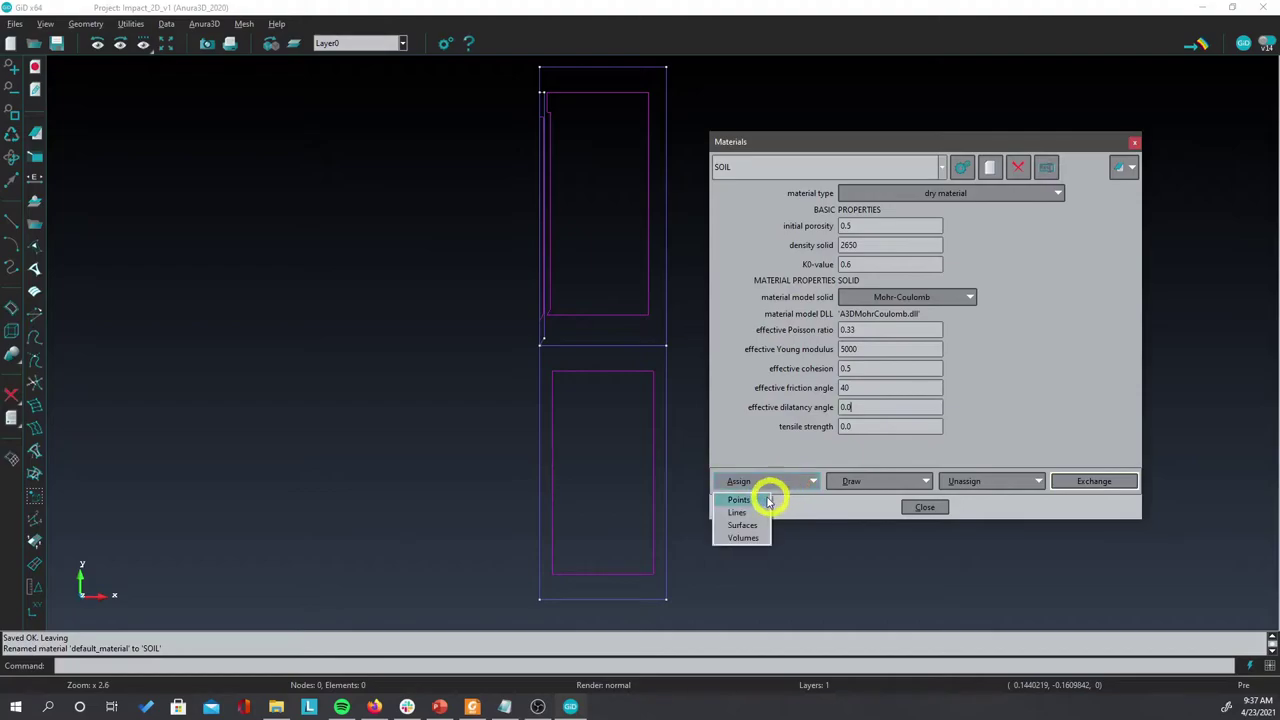
click(740, 525)
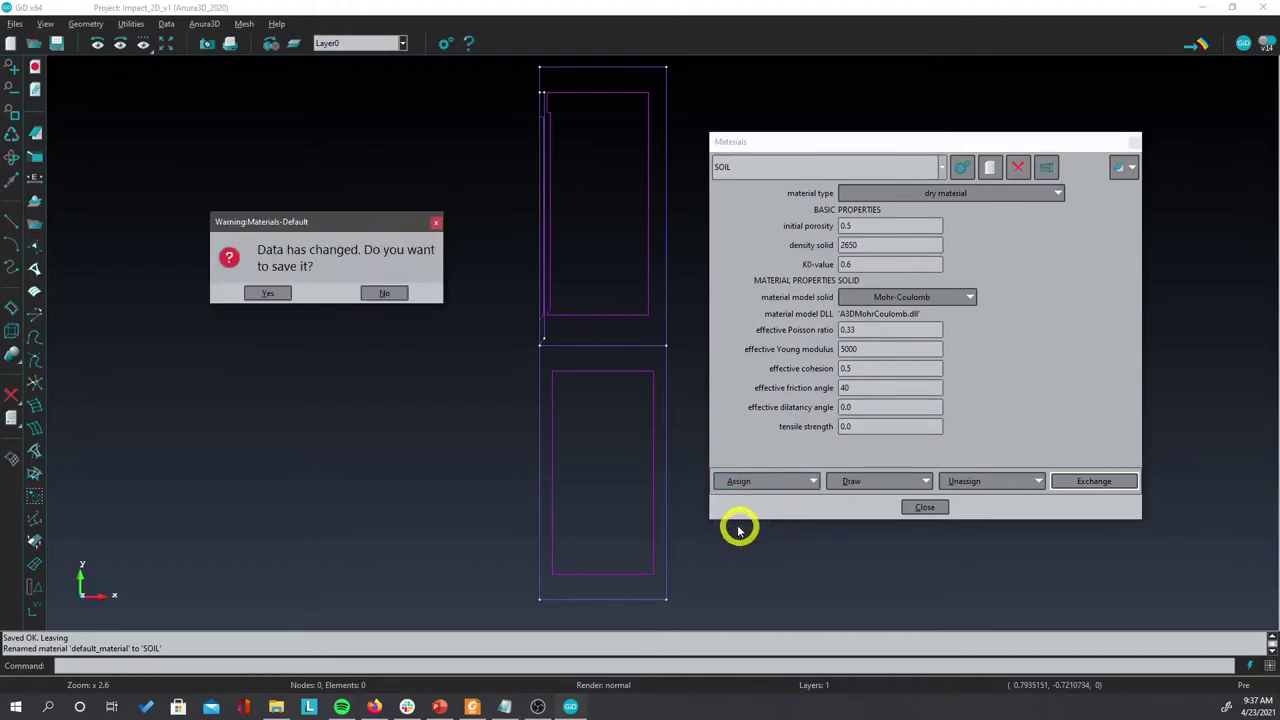
key(Return)
click(633, 425)
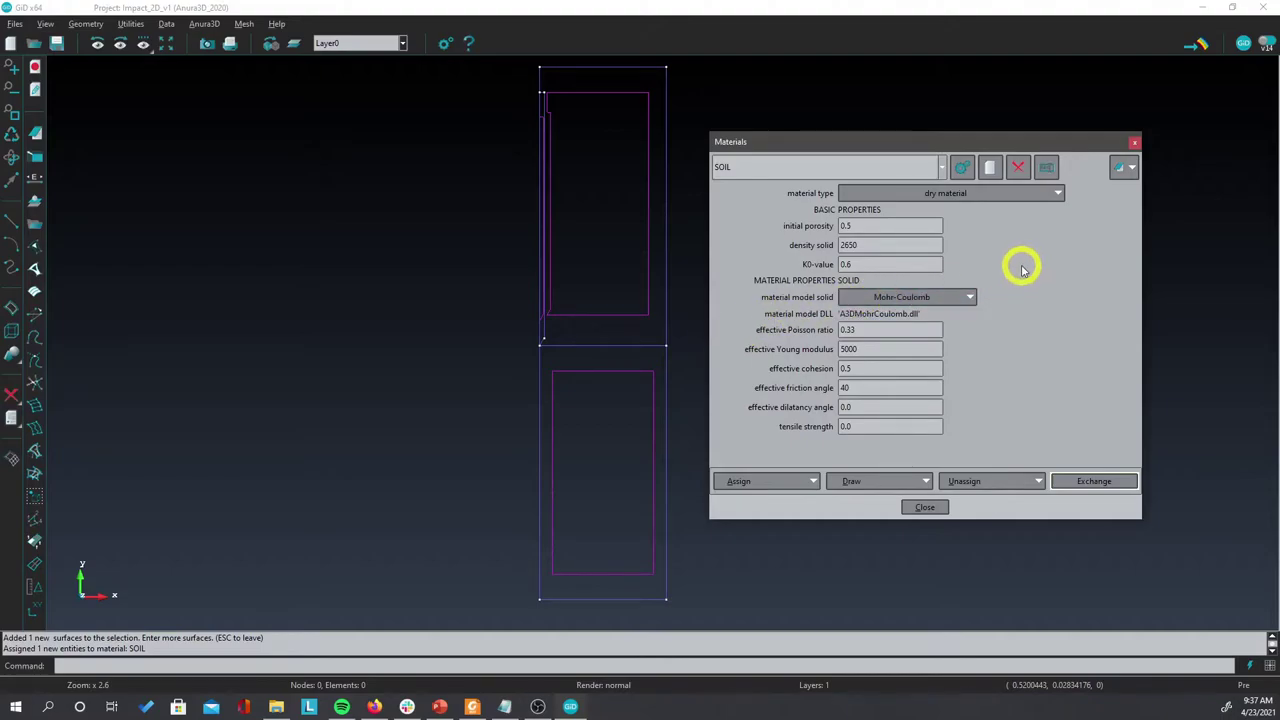
Step: Create dry material I. BODY with porosity 0, density 3500, K0 0.5, linear elastic E 50000
click(990, 170)
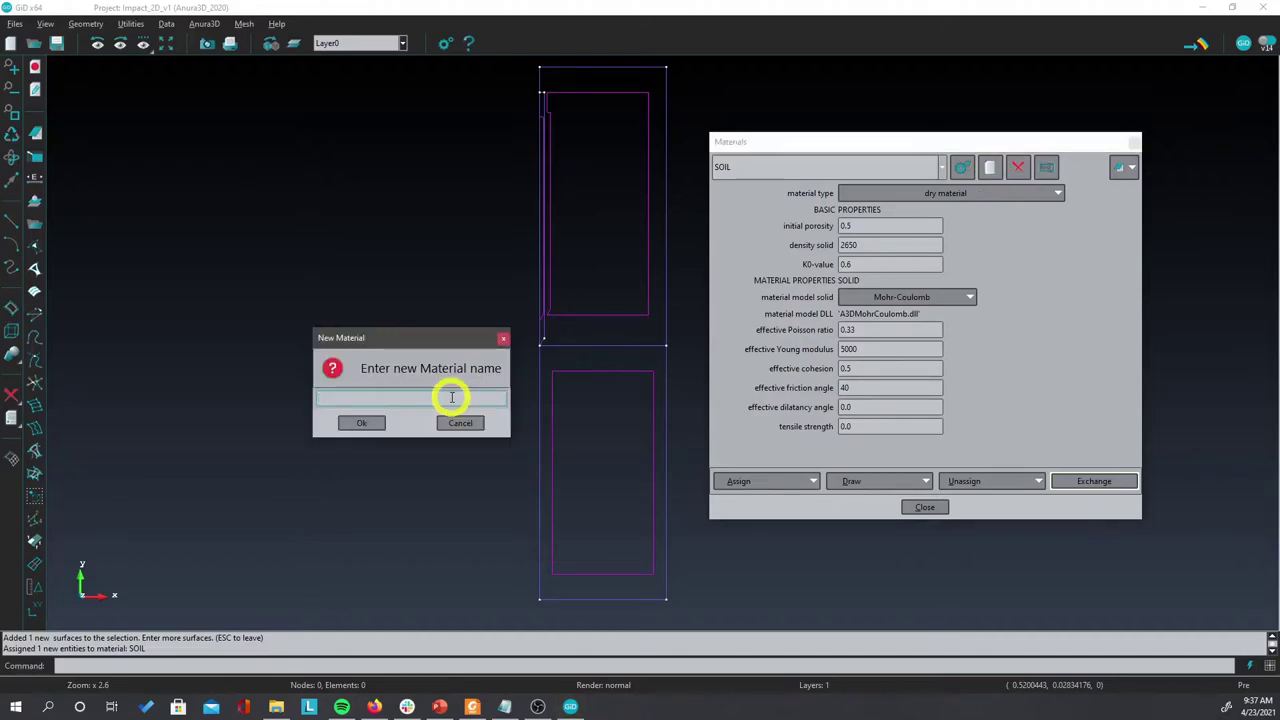
text(L.BODY)
key(Return)
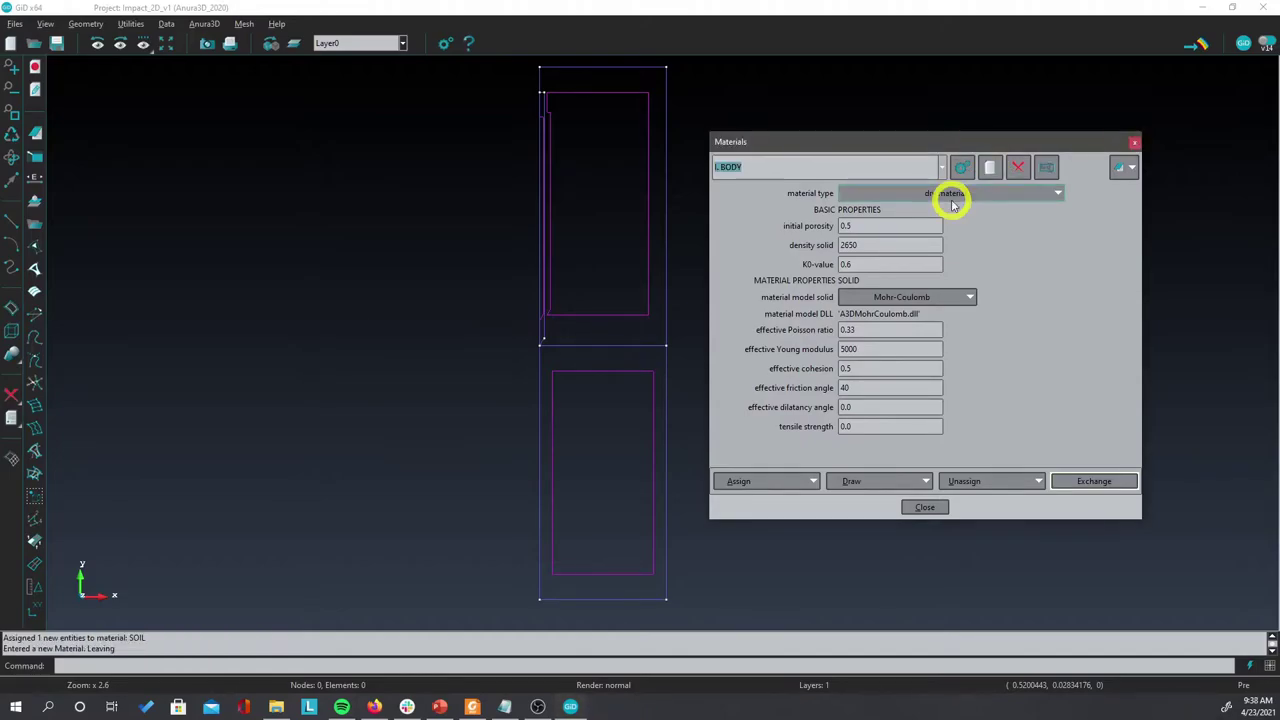
click(908, 226)
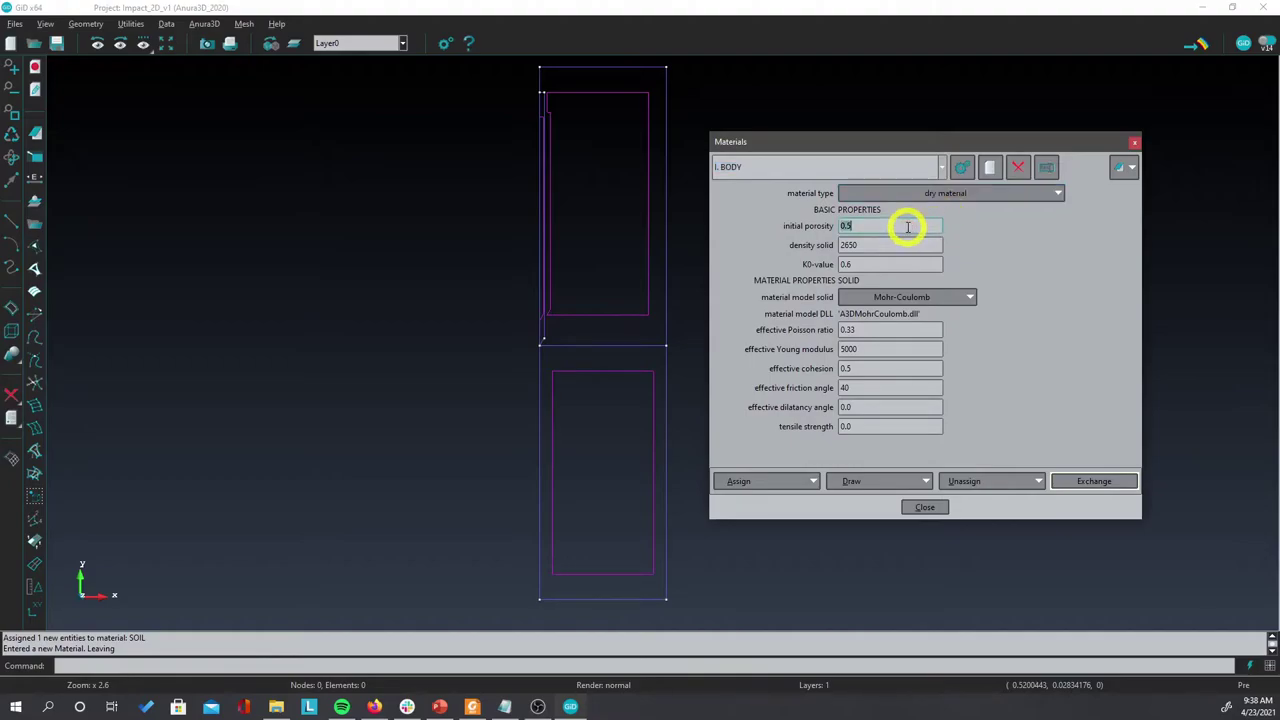
text(0)
click(888, 244)
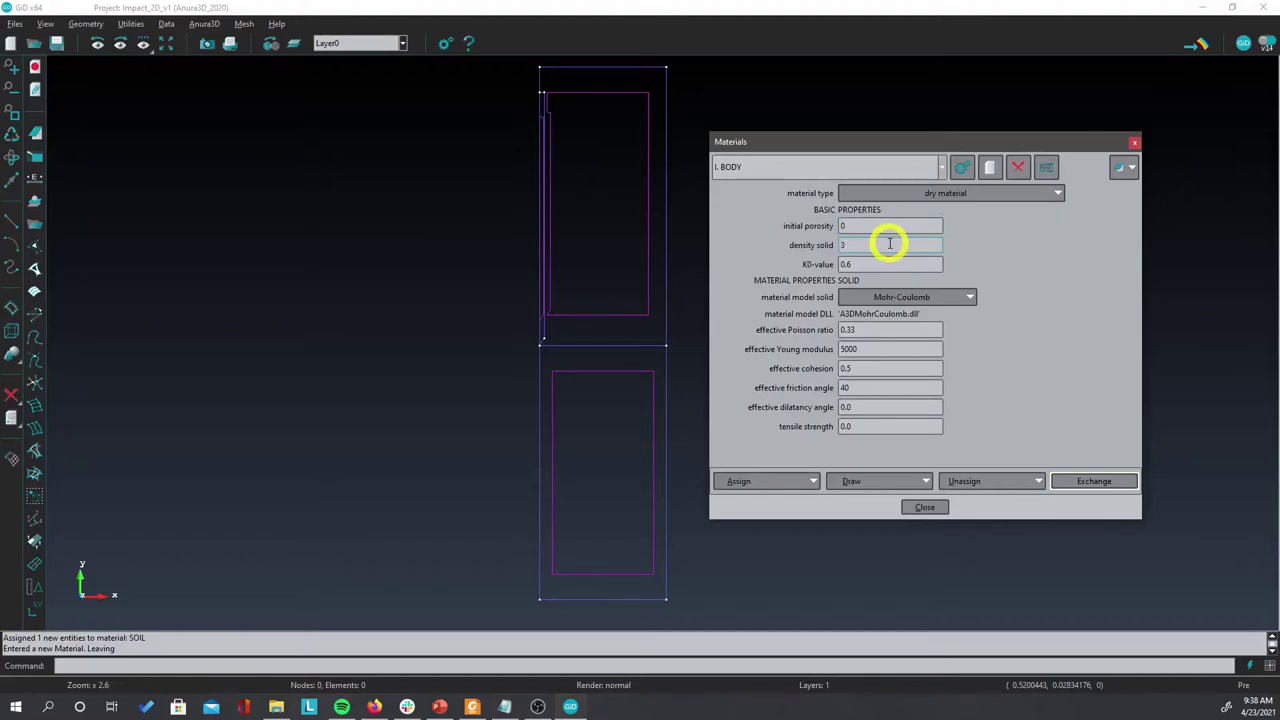
click(876, 265)
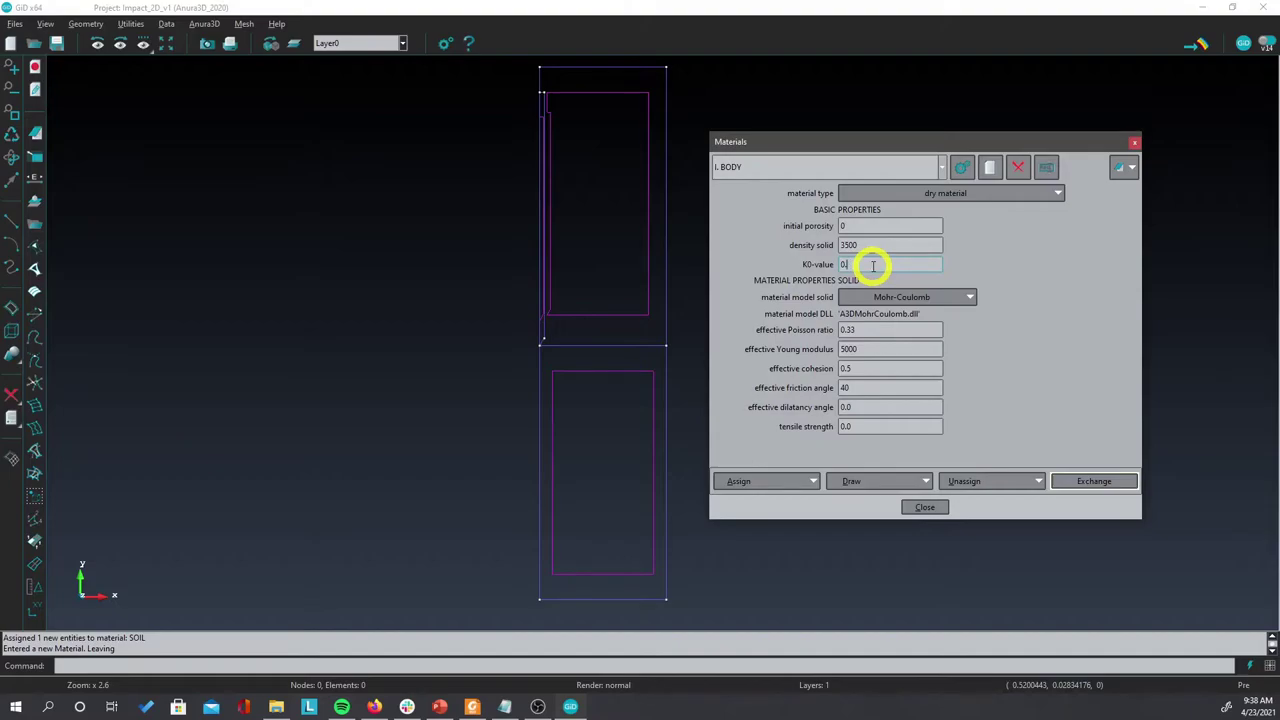
scroll(880, 292, down, 1)
Step: Save I. BODY, assign it to the upper surface, and display all materials coloured
click(777, 481)
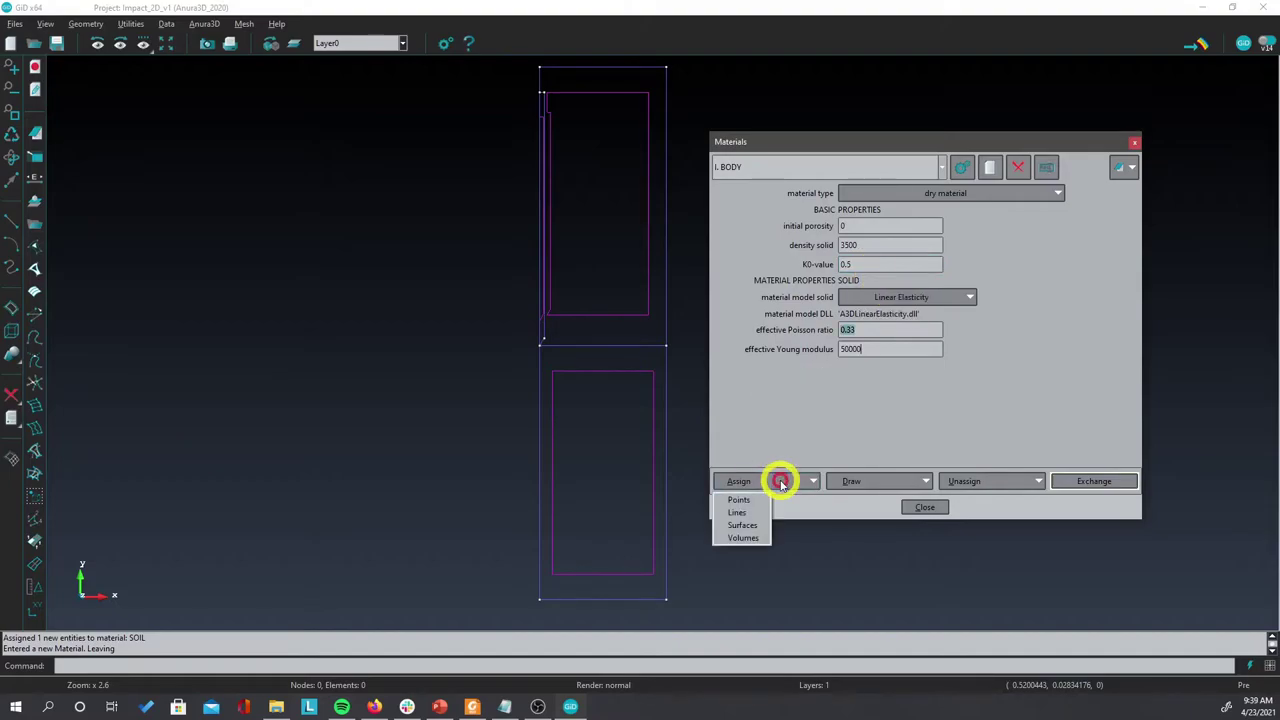
click(745, 527)
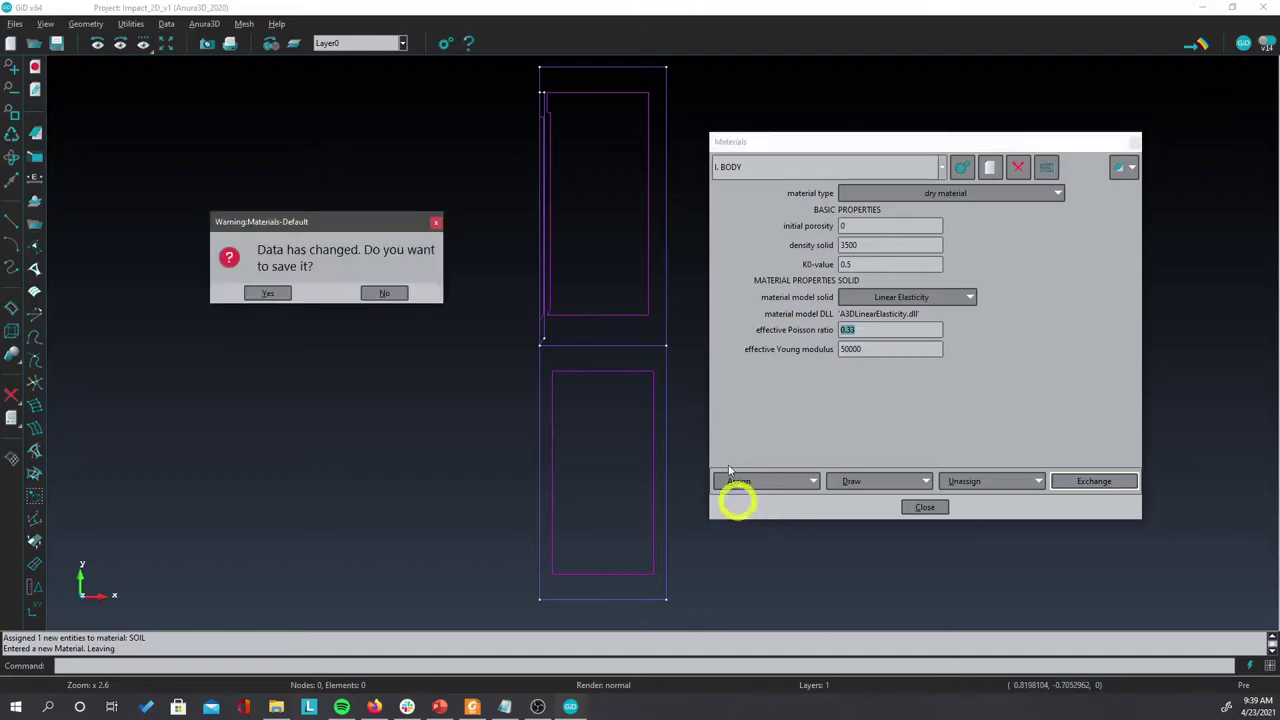
click(280, 296)
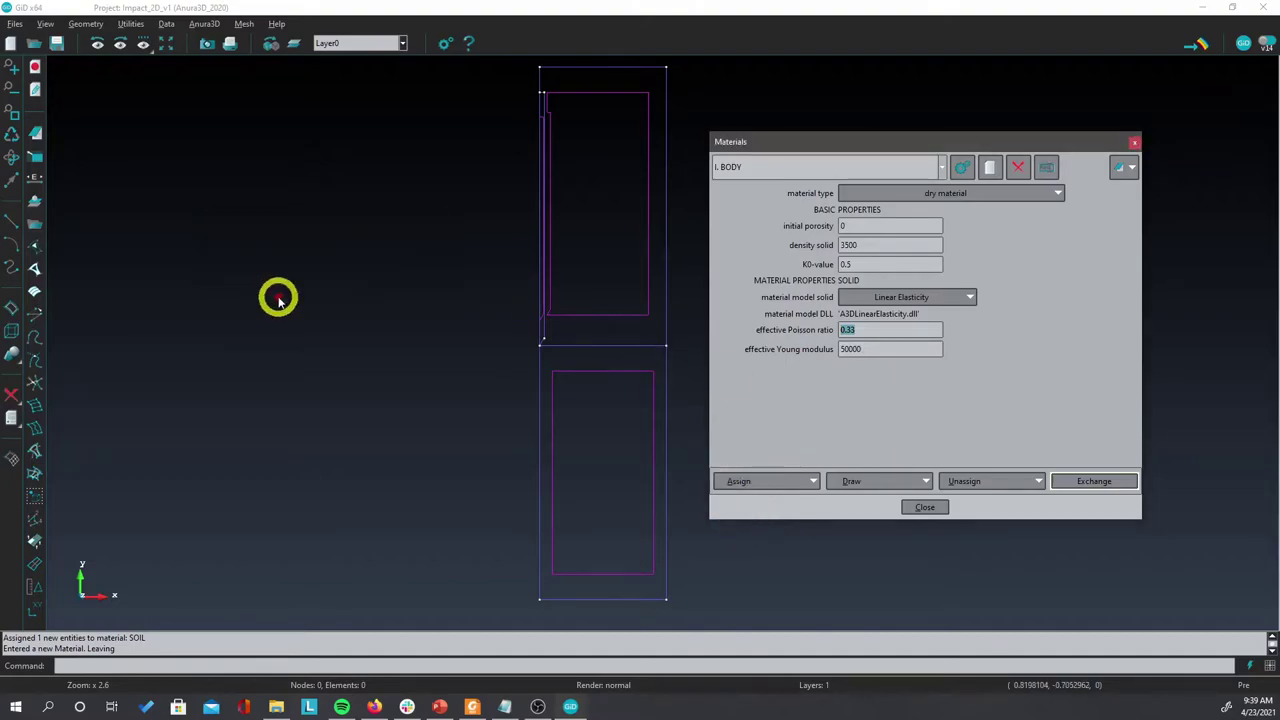
click(541, 315)
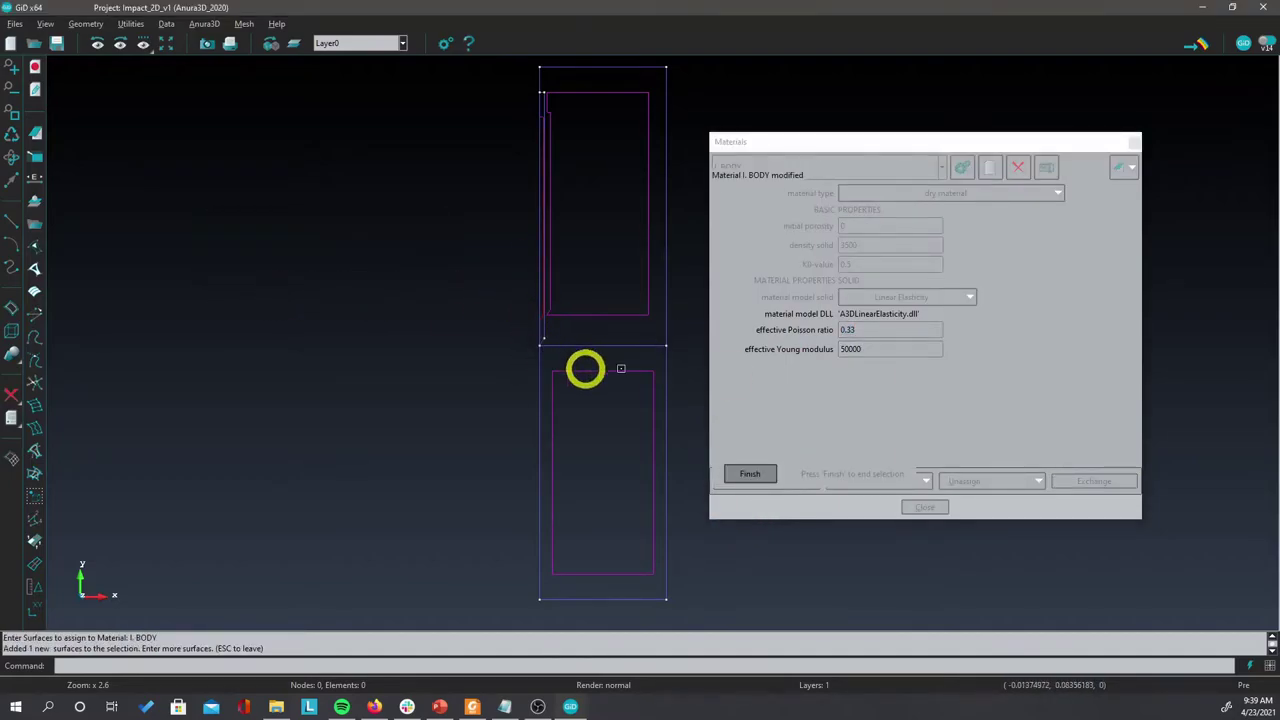
click(750, 474)
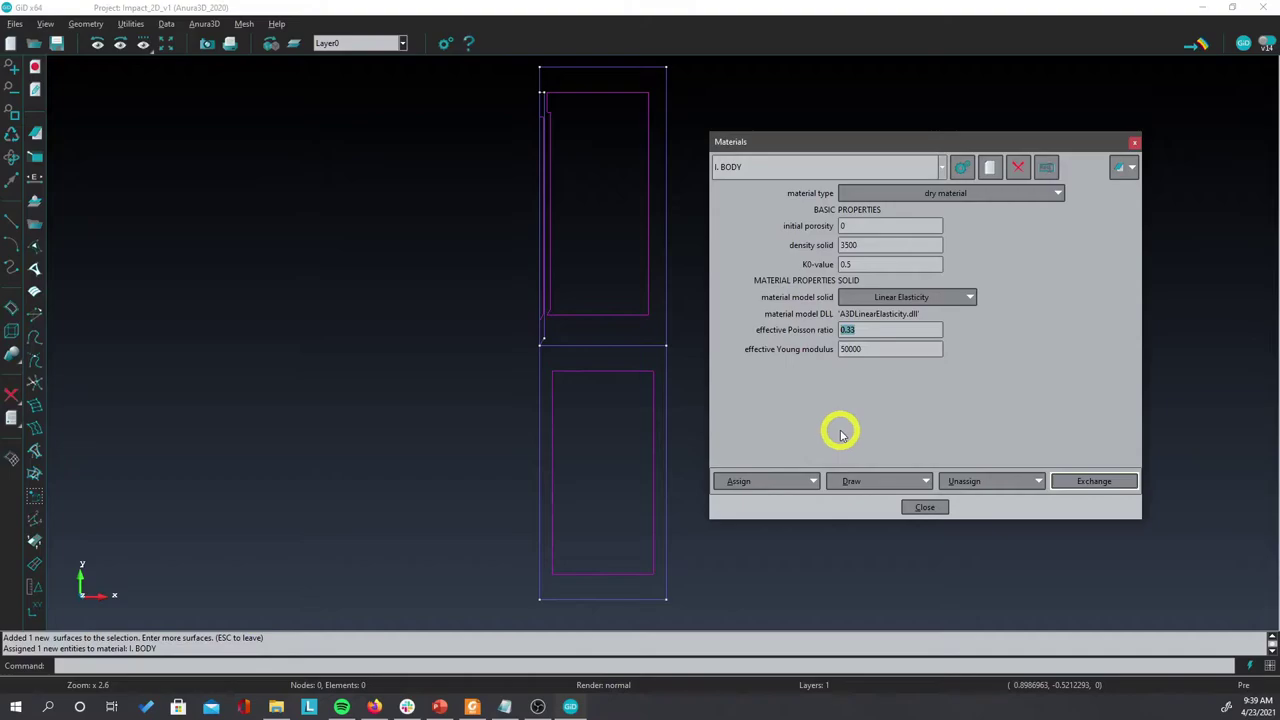
click(888, 479)
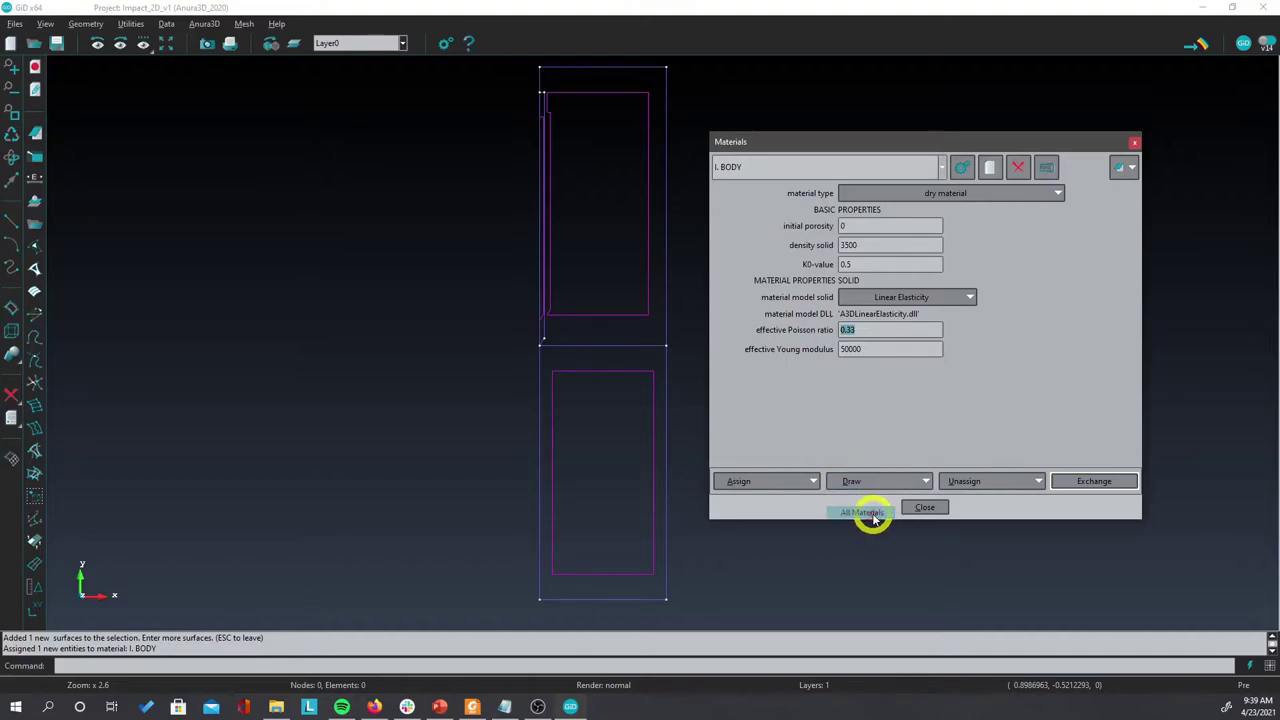
click(866, 513)
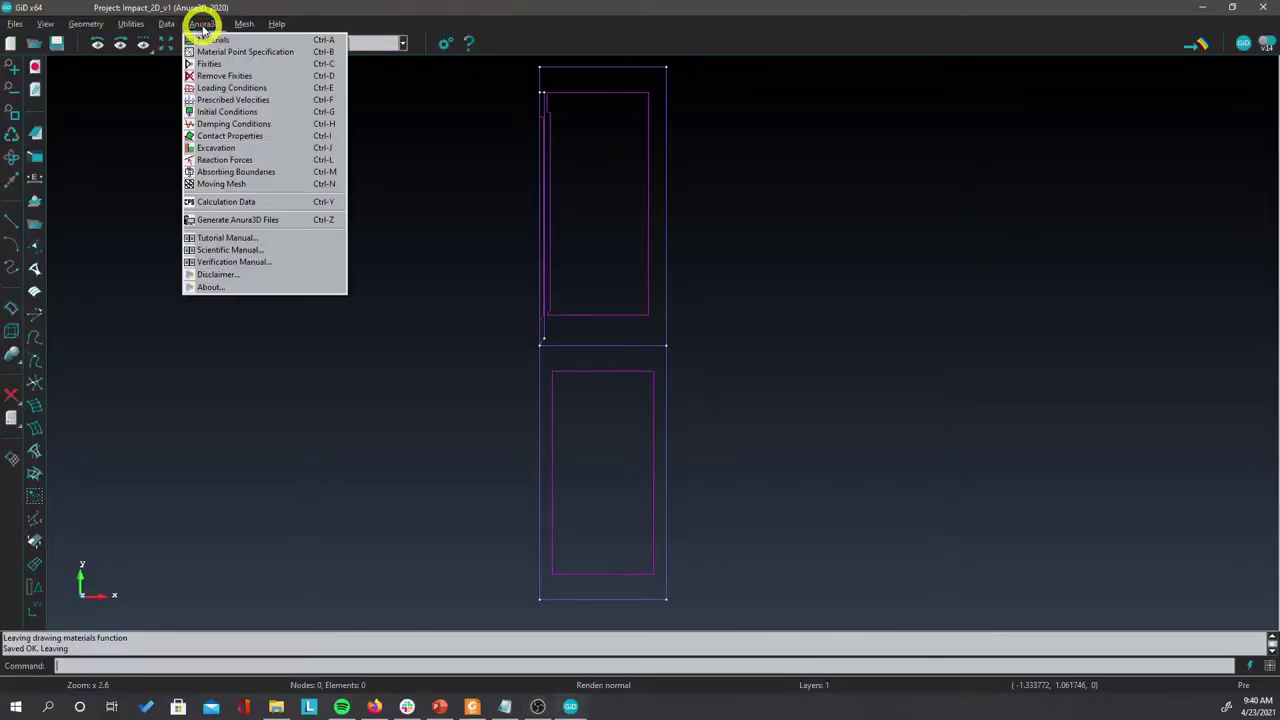
Step: Assign 1 material point per element (2D single-point) to the upper surface
click(214, 51)
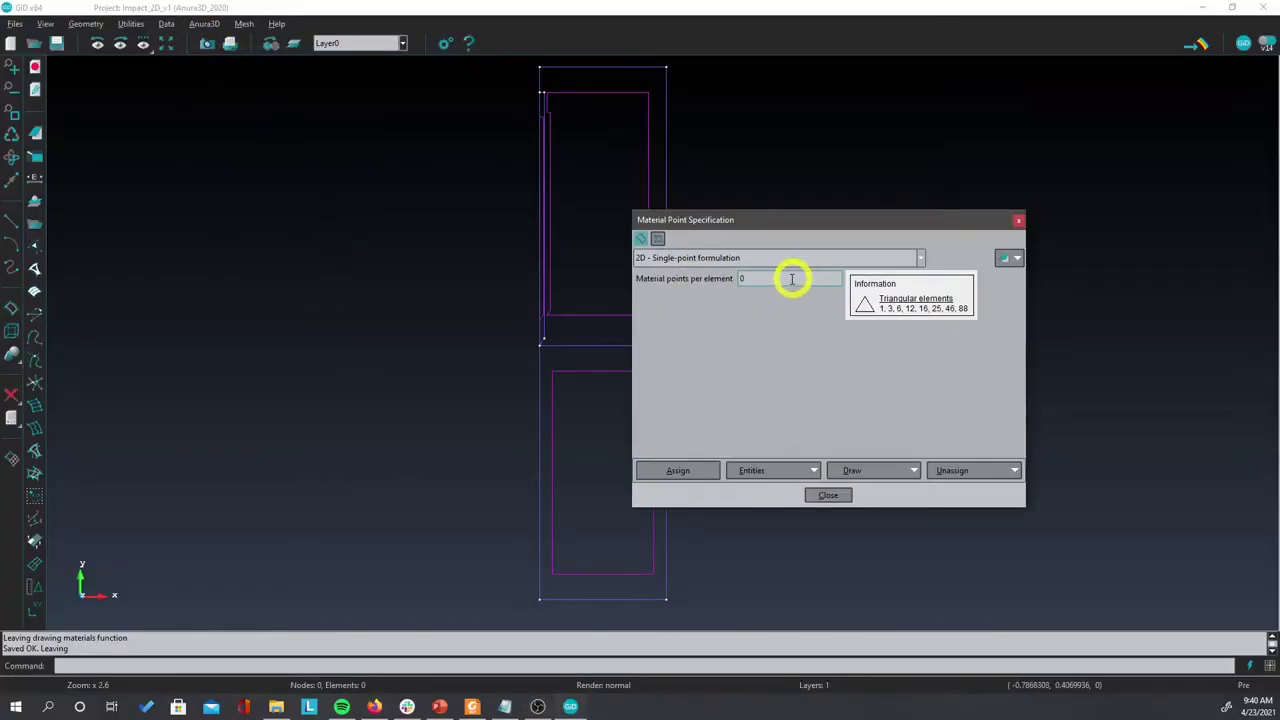
double_click(789, 279)
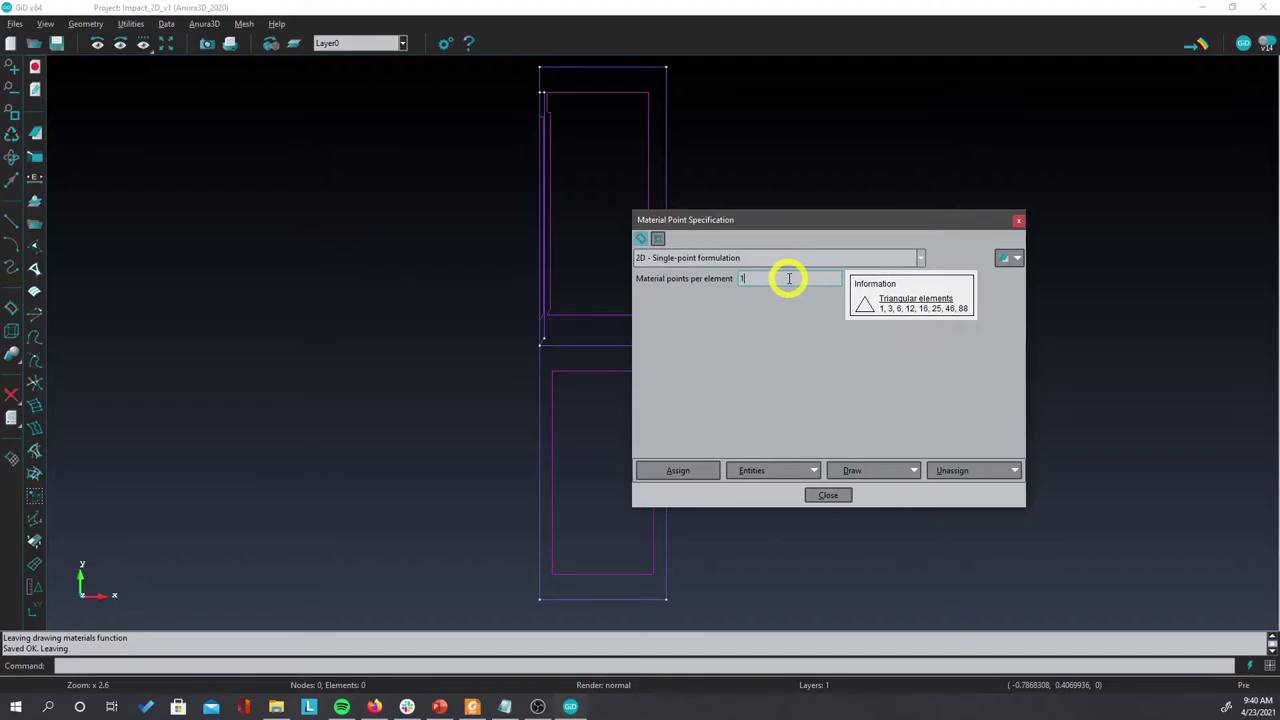
click(697, 470)
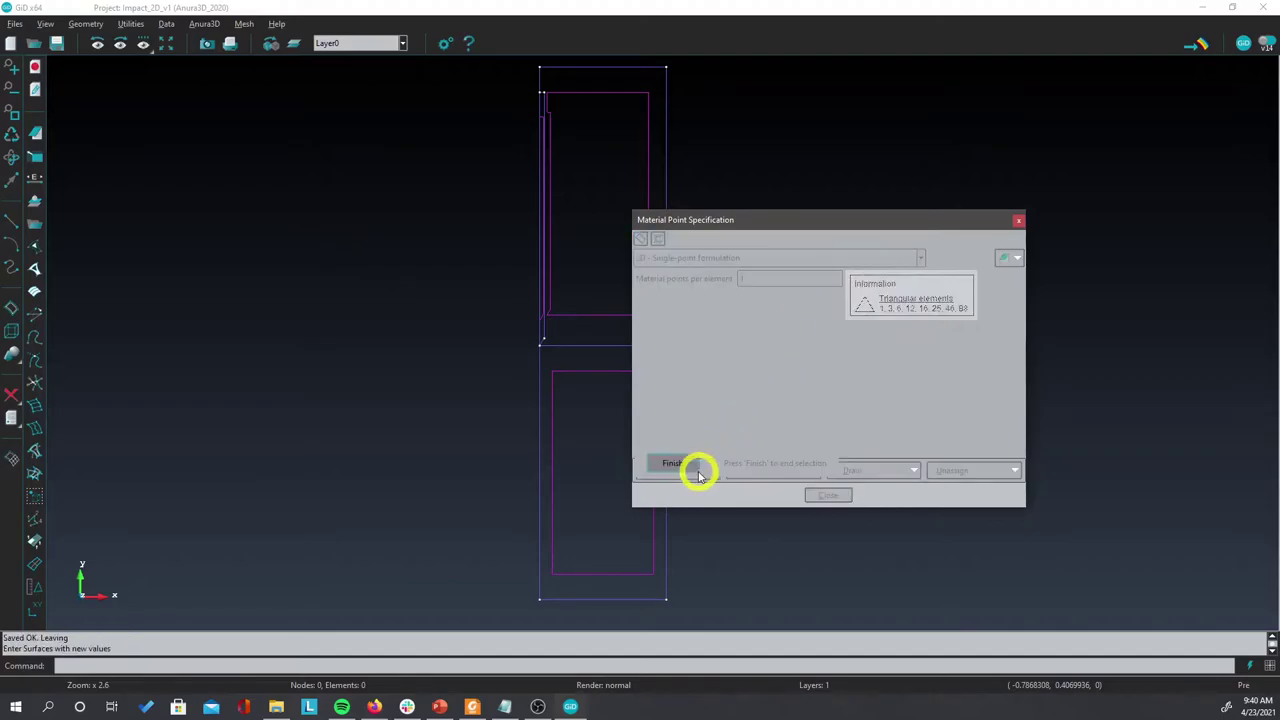
click(541, 313)
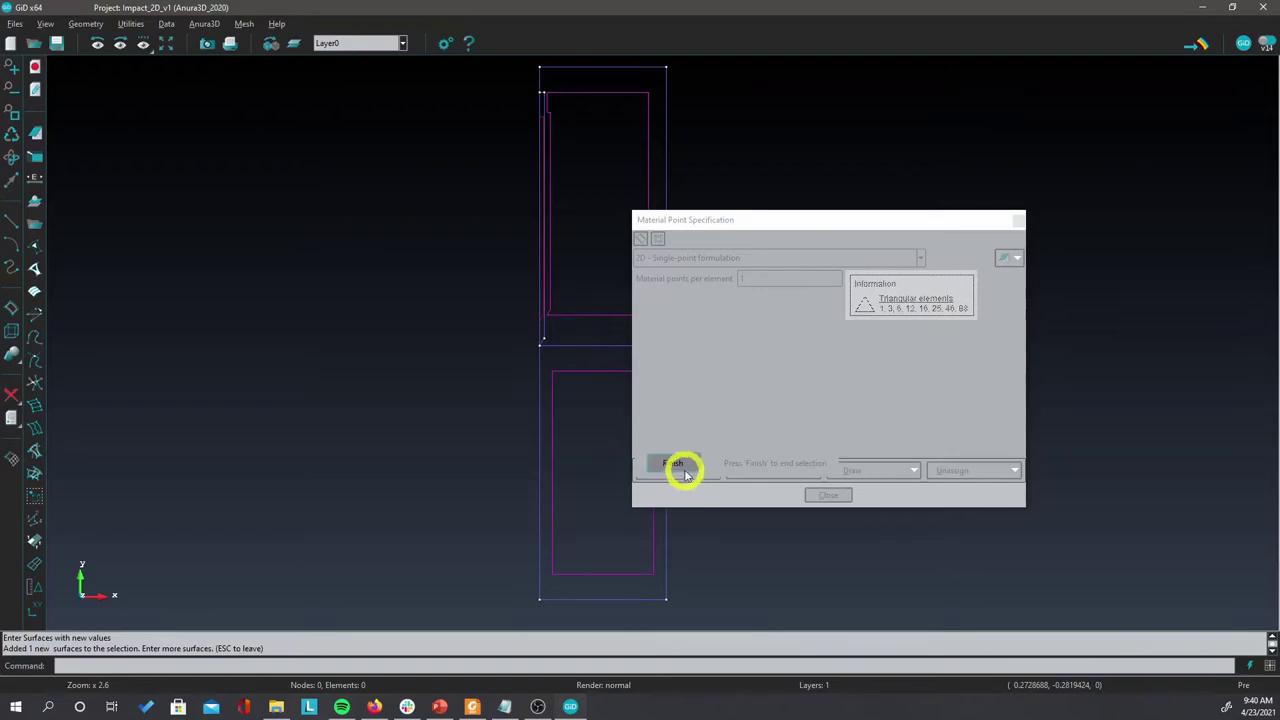
click(685, 466)
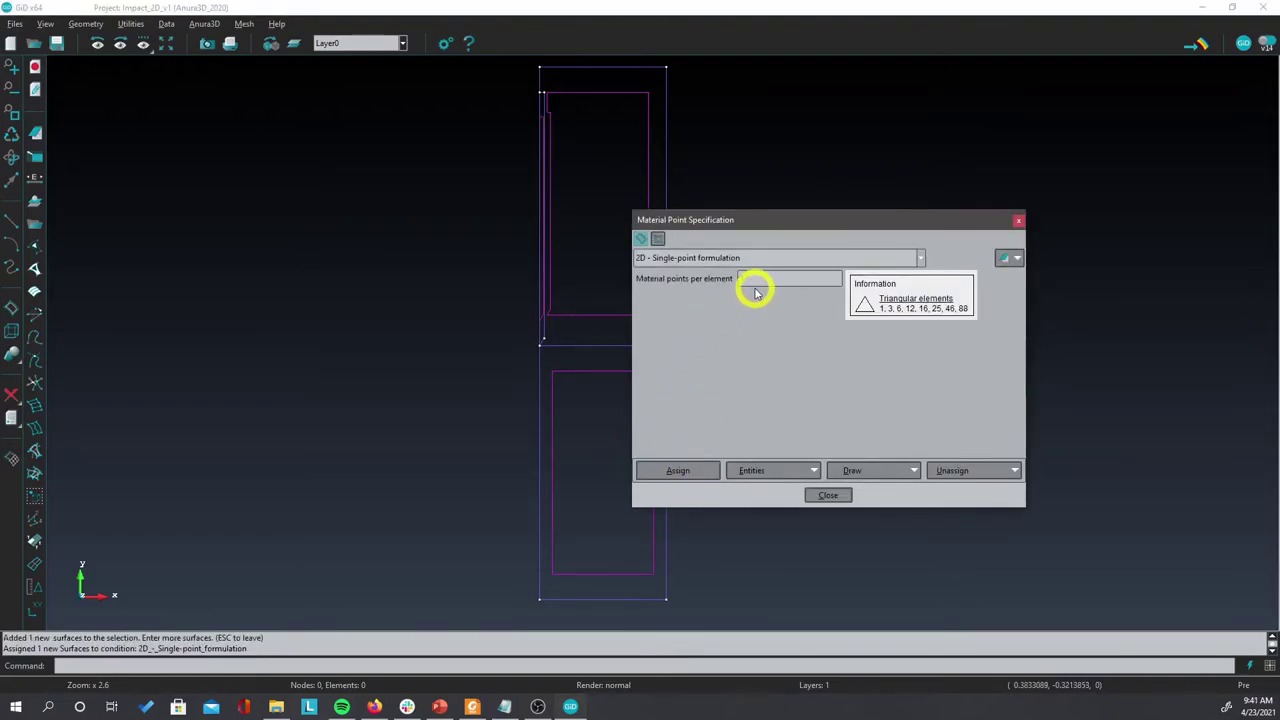
Step: Apply a y-direction solid line fixity to the model's bottom line
click(209, 23)
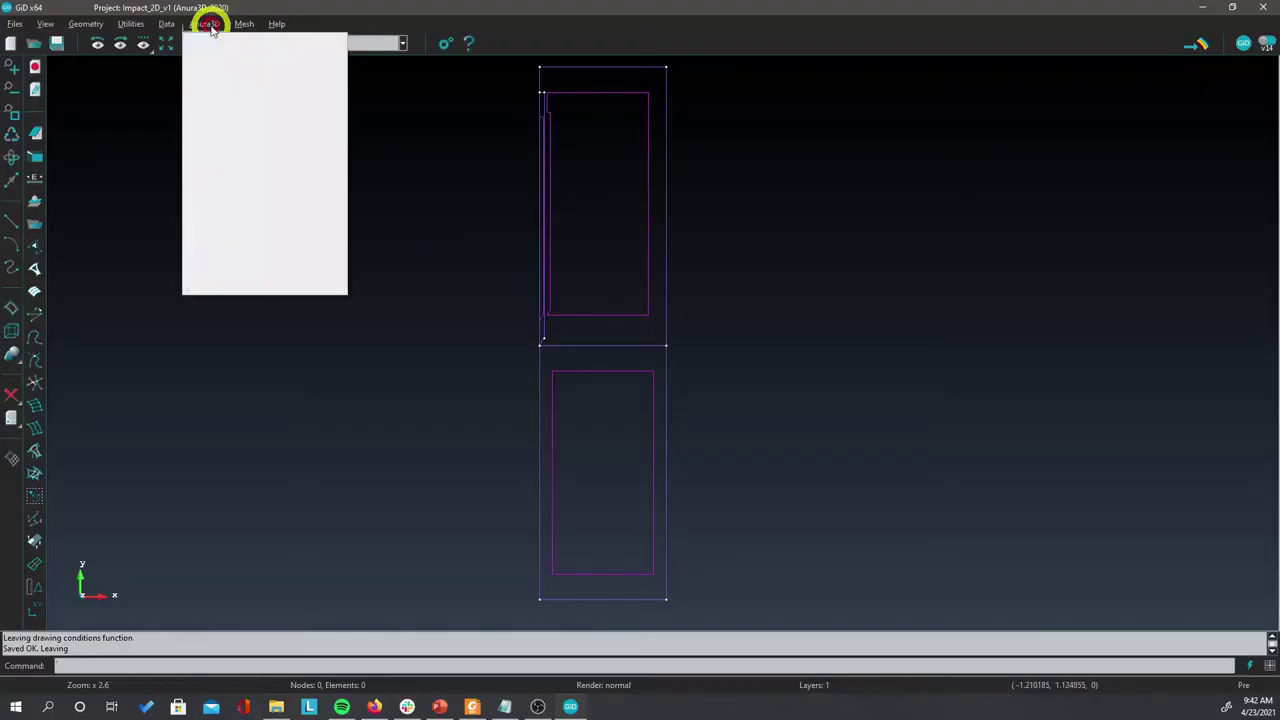
click(214, 57)
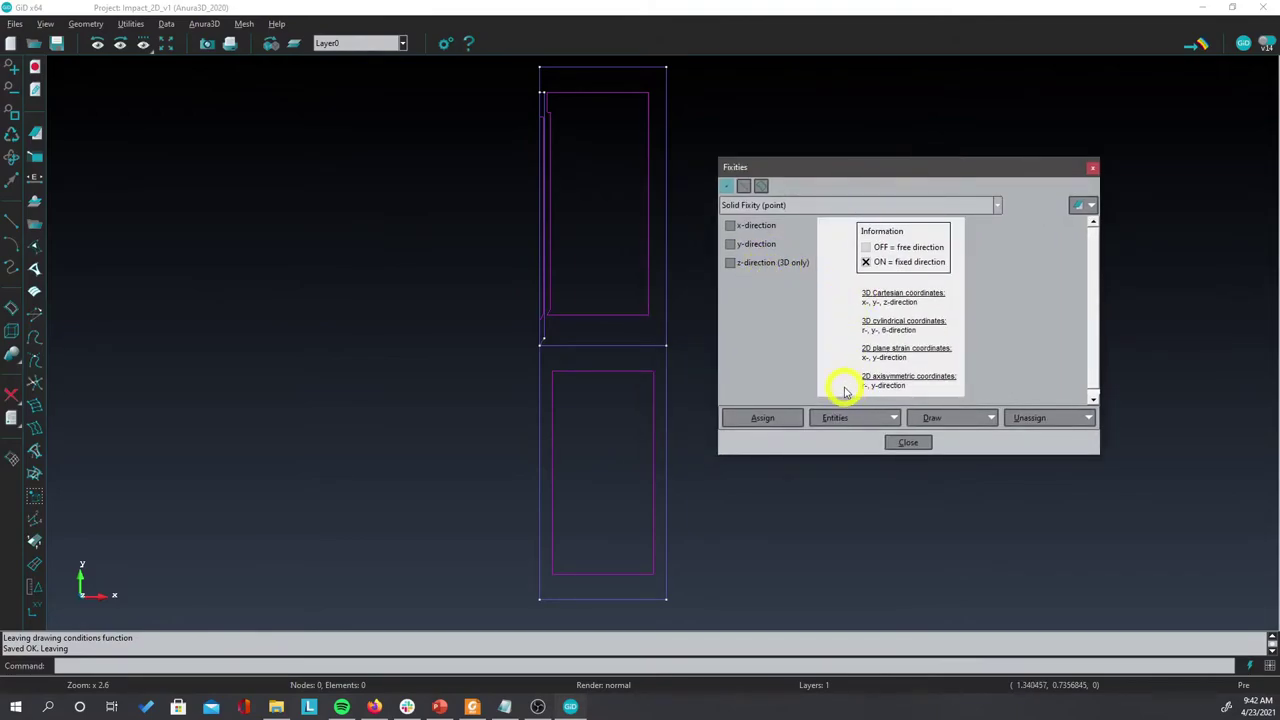
click(841, 208)
click(766, 236)
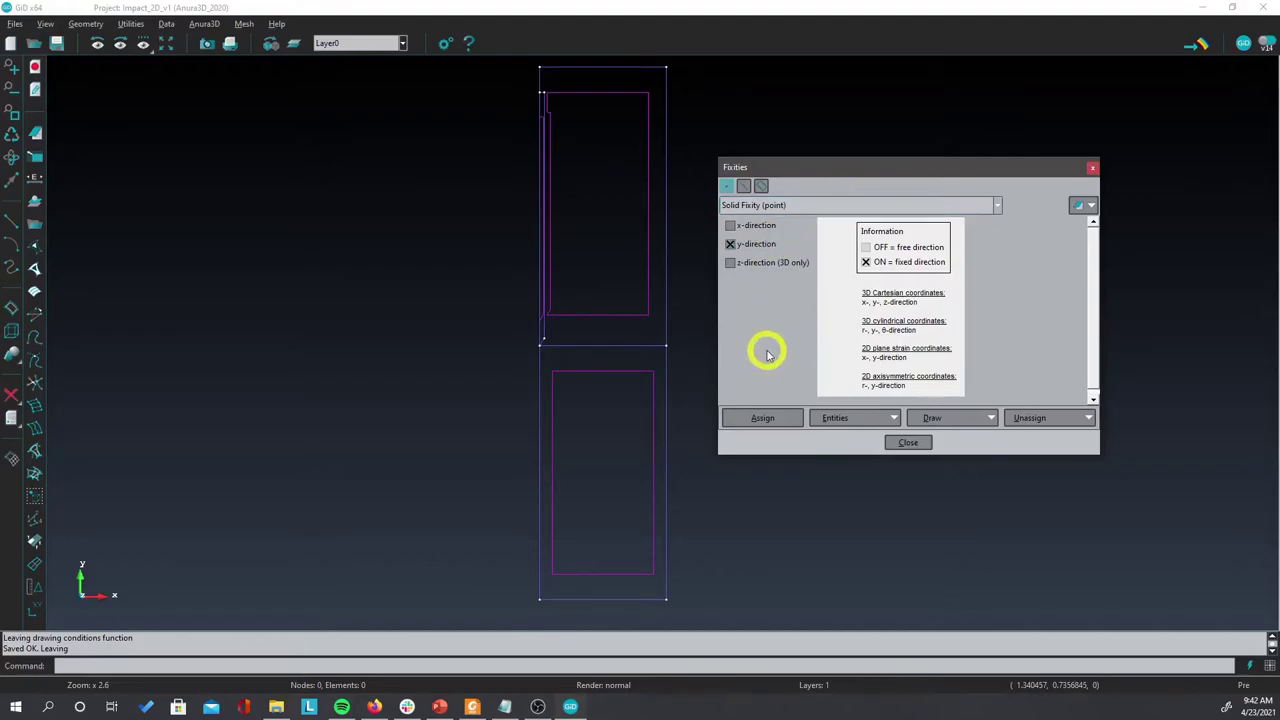
click(748, 244)
click(756, 418)
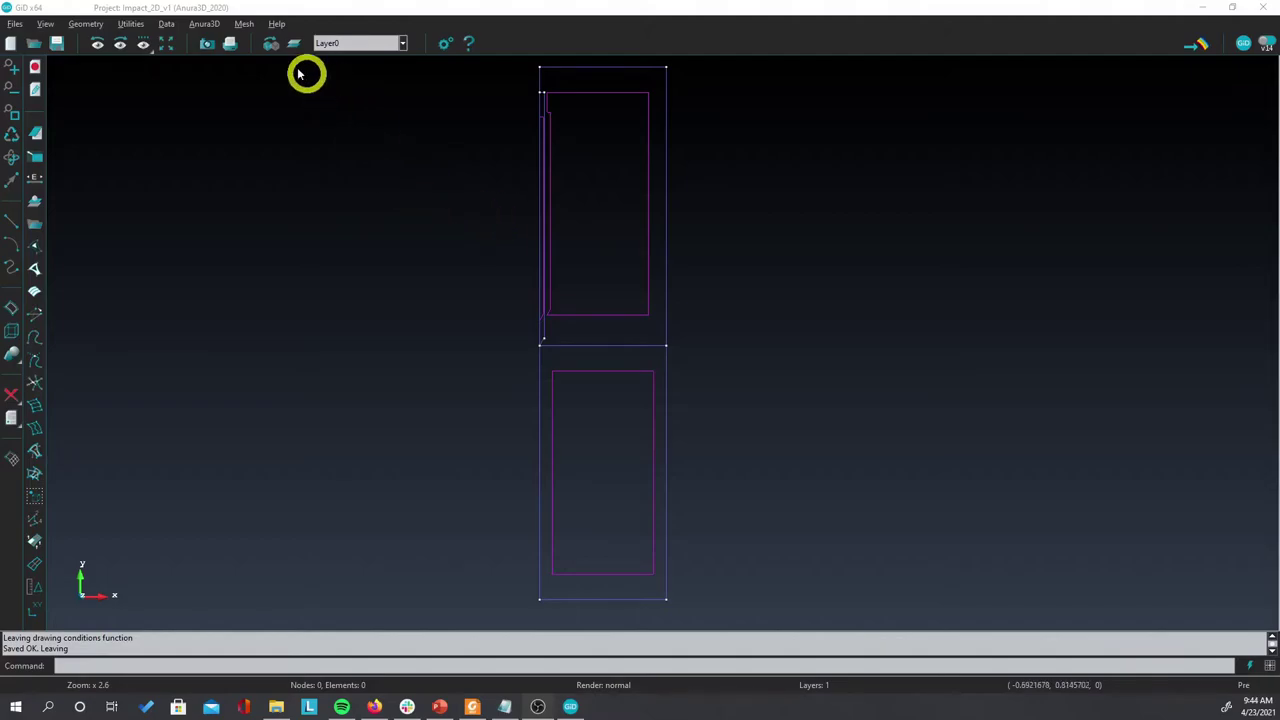
click(199, 27)
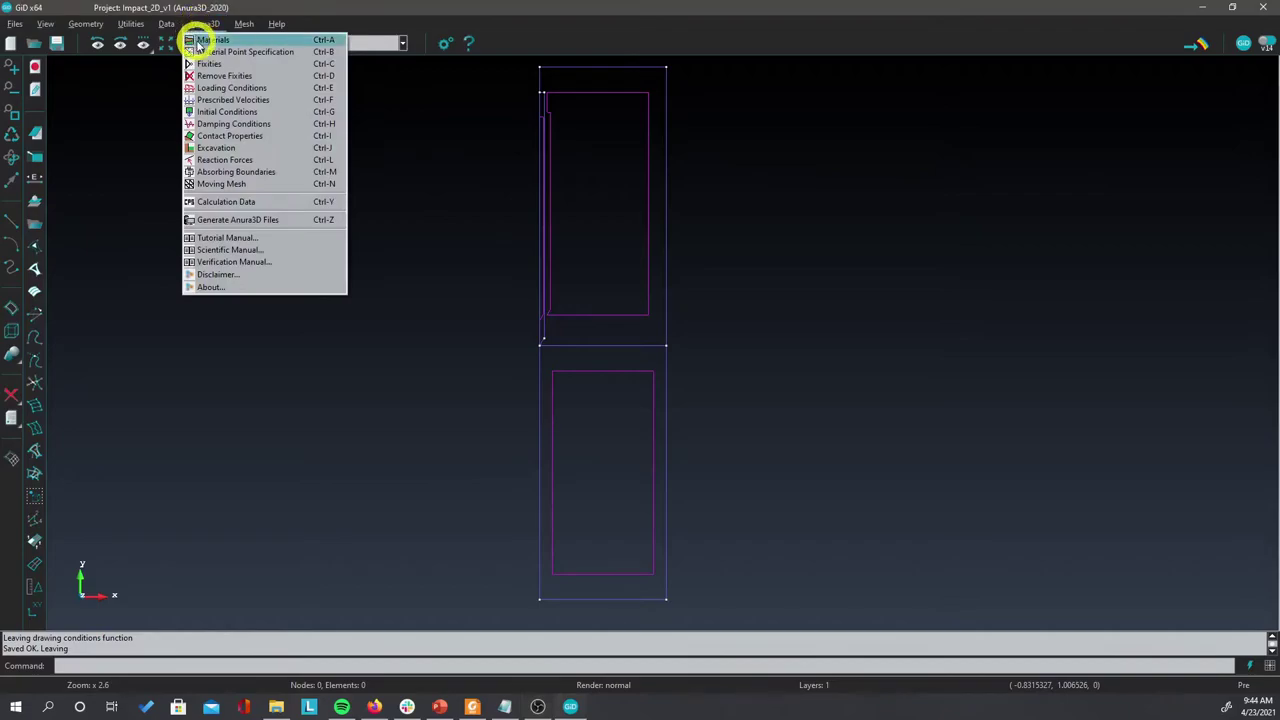
Step: Assign a 2D initial velocity of x 0.0, y -5 m/s to the upper surface, shown by colour
click(215, 112)
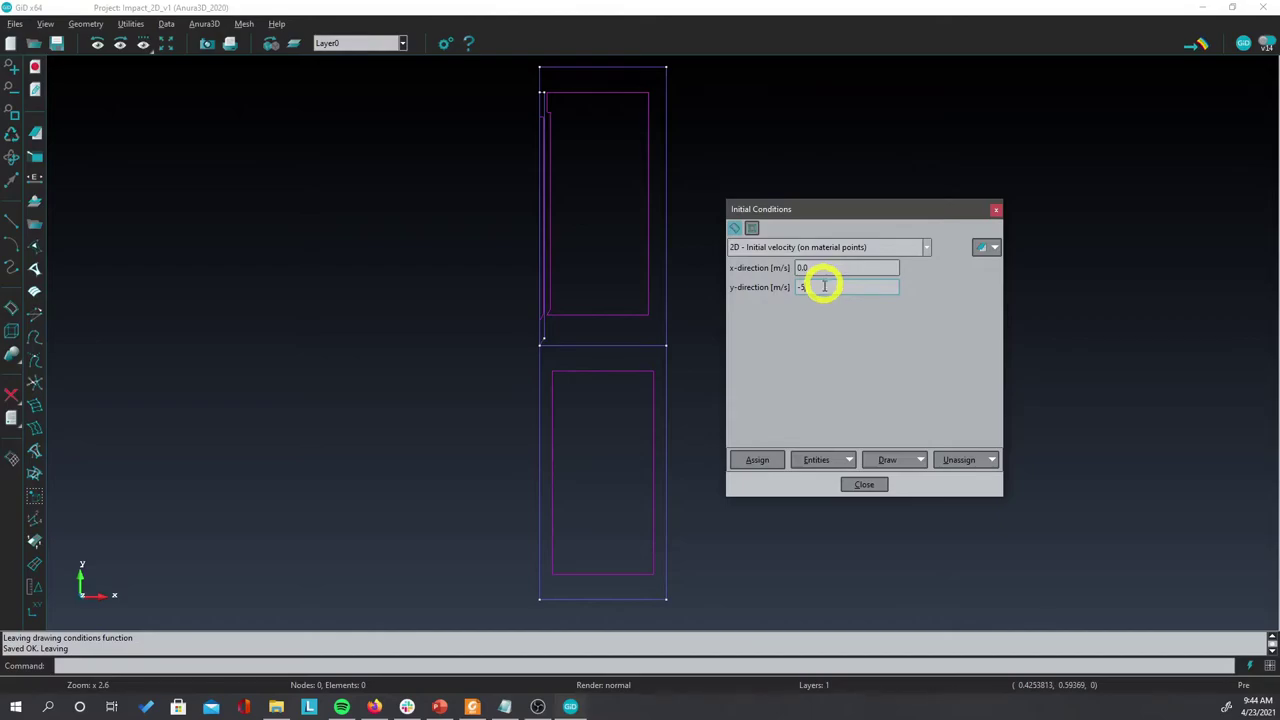
click(768, 457)
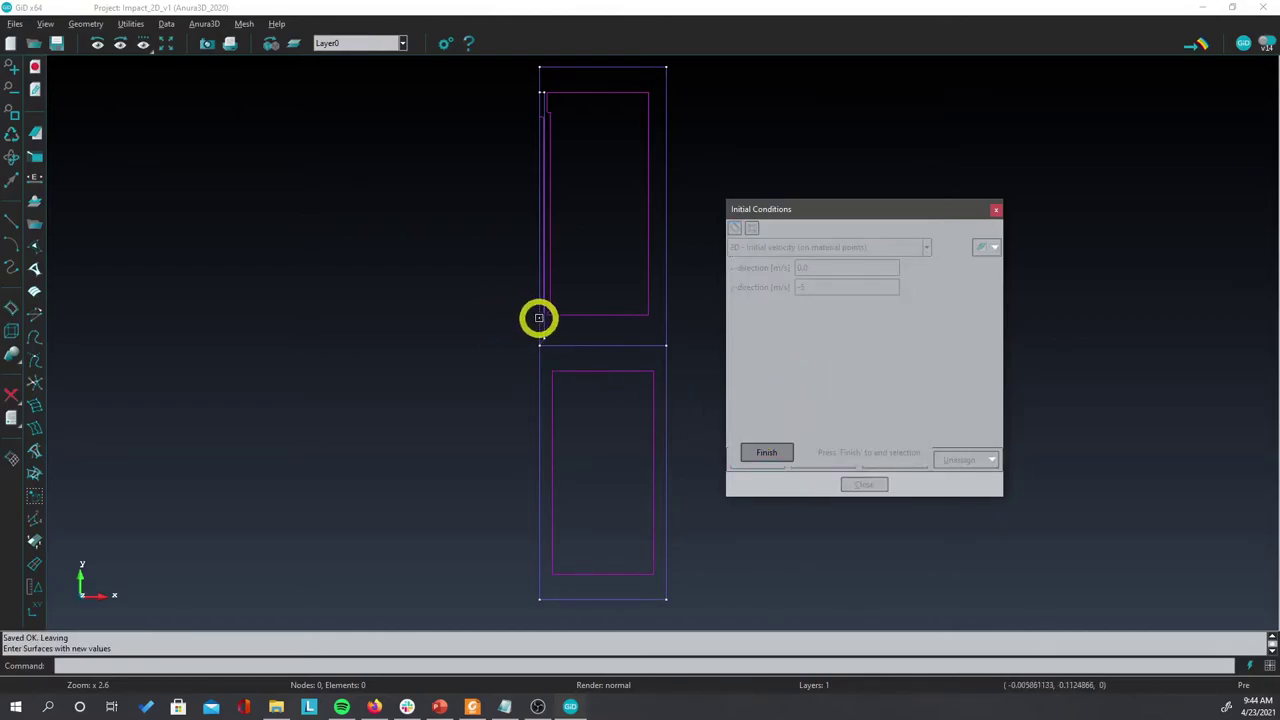
click(538, 318)
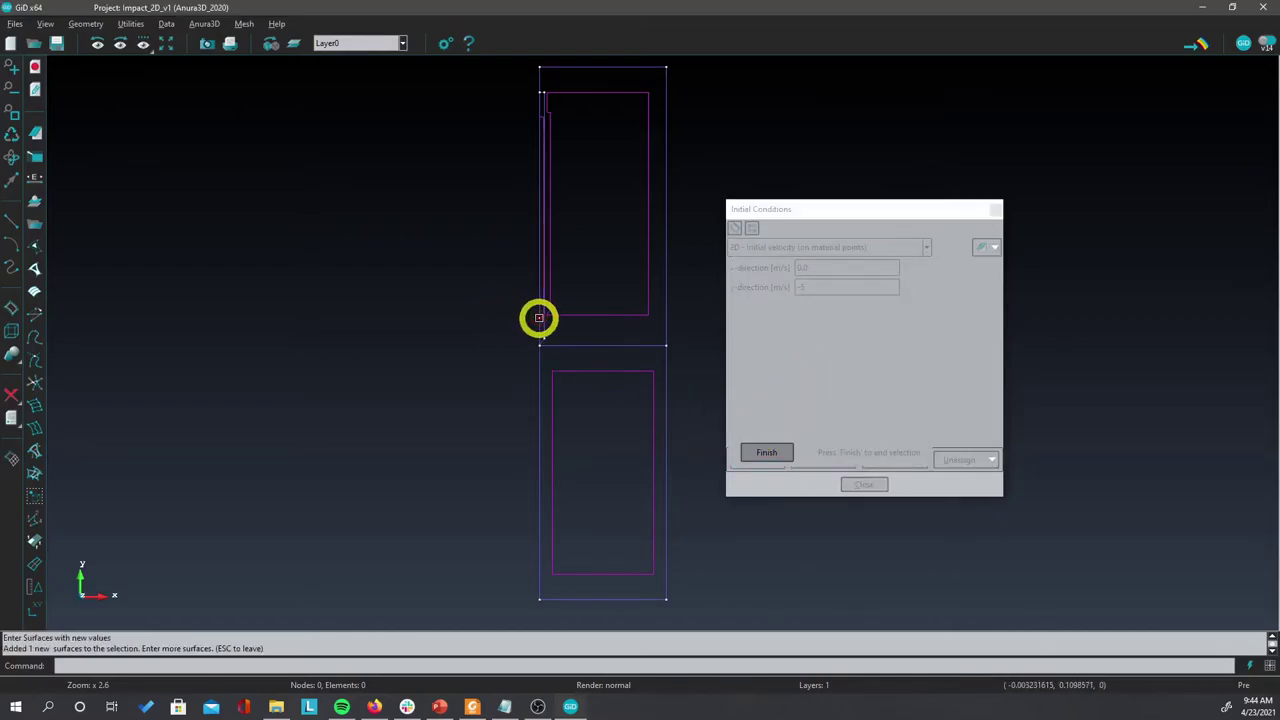
click(769, 452)
click(885, 459)
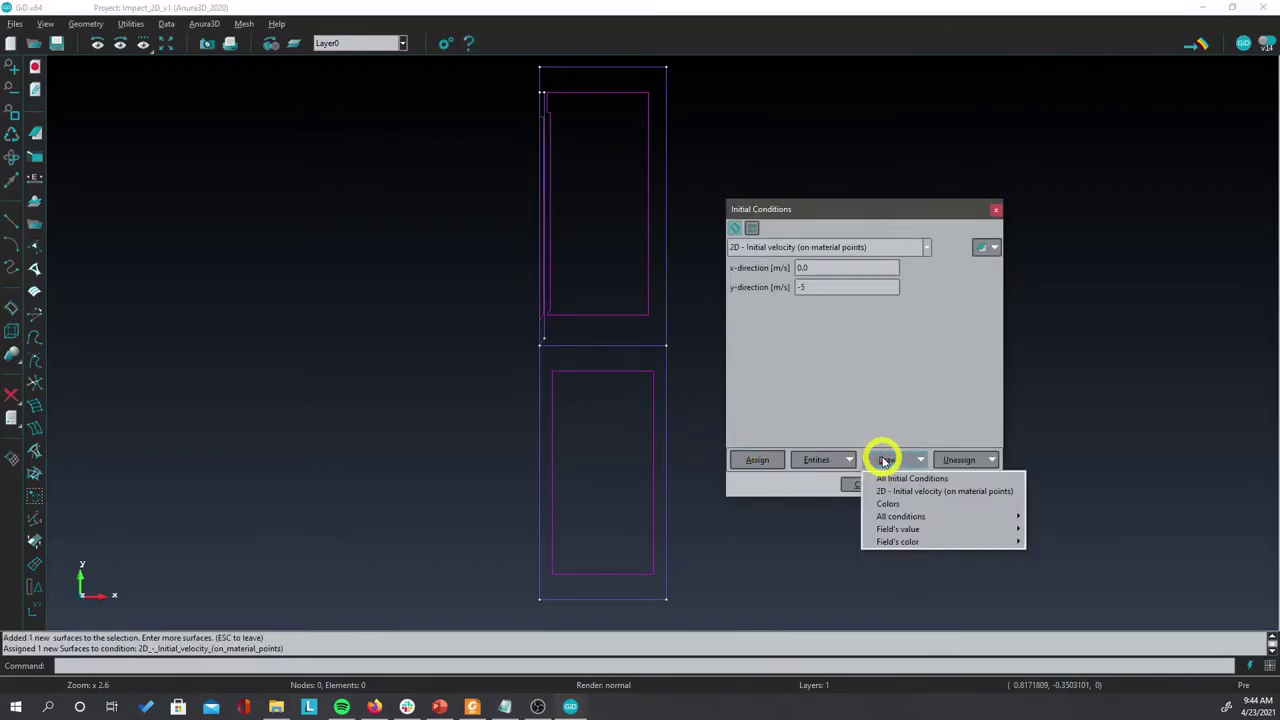
click(890, 503)
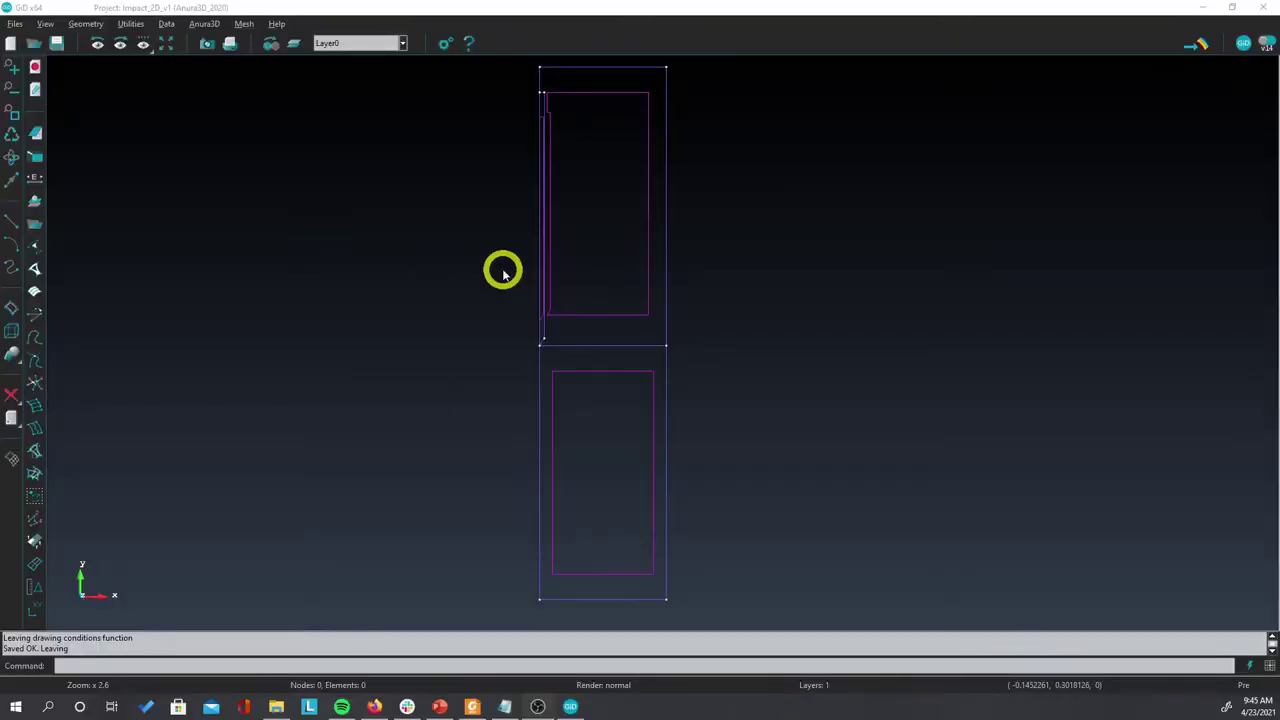
Step: Assign a reaction-force condition with identifier TIP to the tip line at the wall corner
click(204, 23)
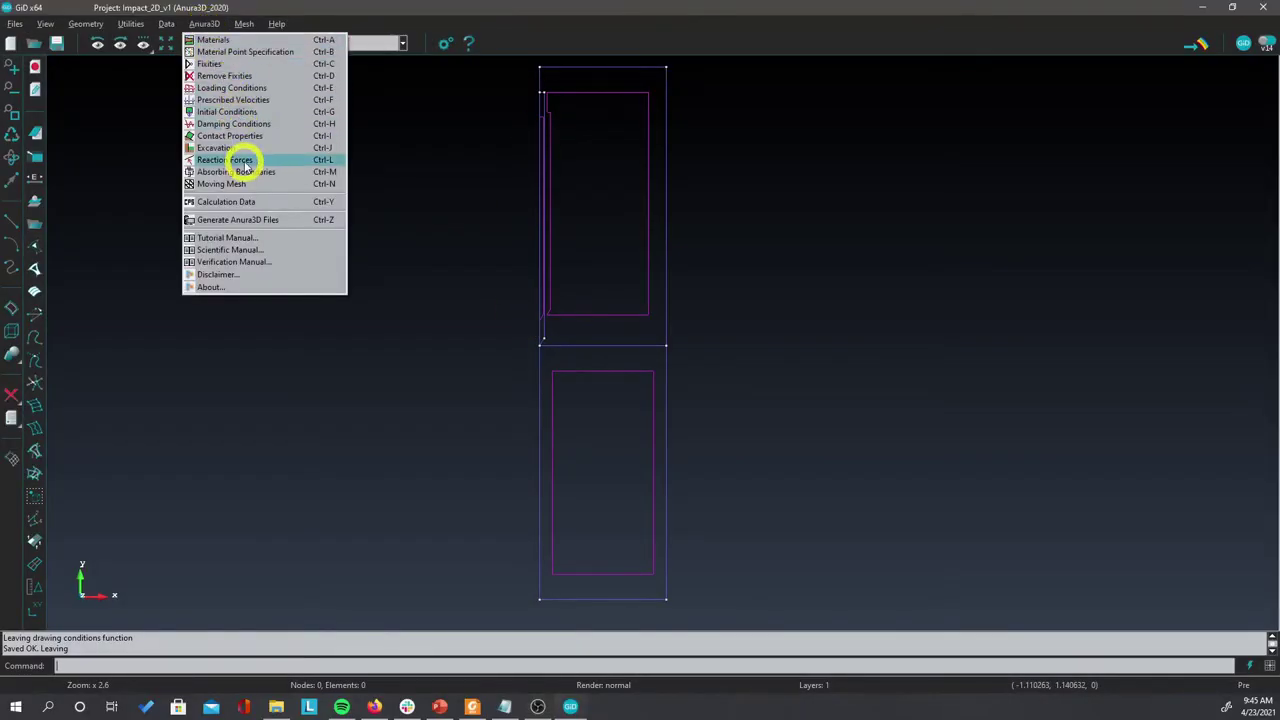
click(245, 166)
click(966, 175)
text(TIP)
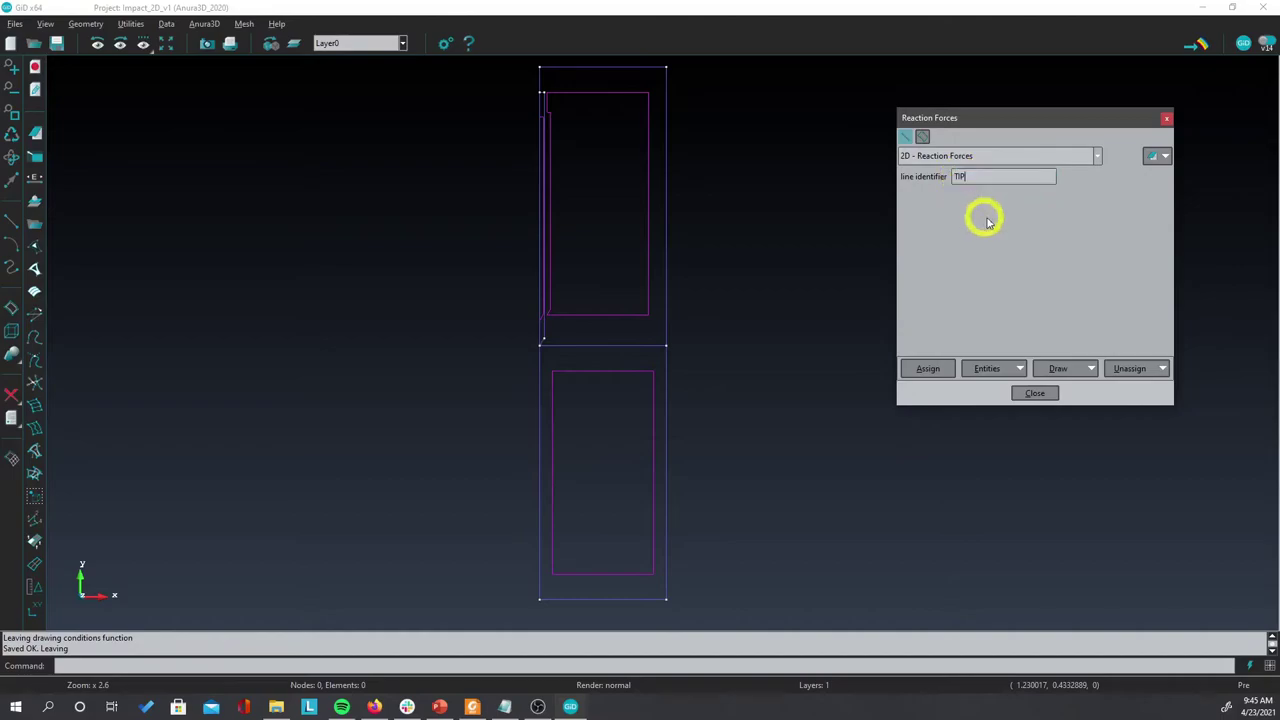
click(928, 368)
click(547, 341)
scroll(549, 343, up, 10)
click(497, 314)
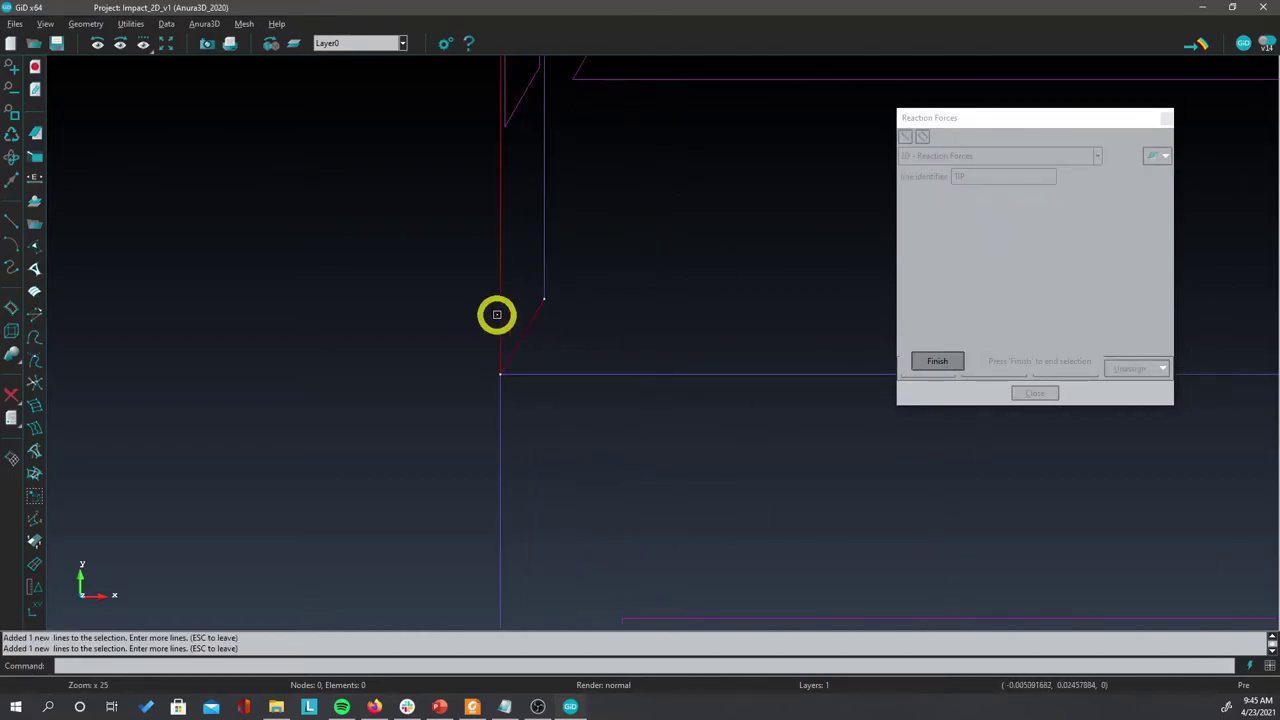
click(497, 314)
click(937, 361)
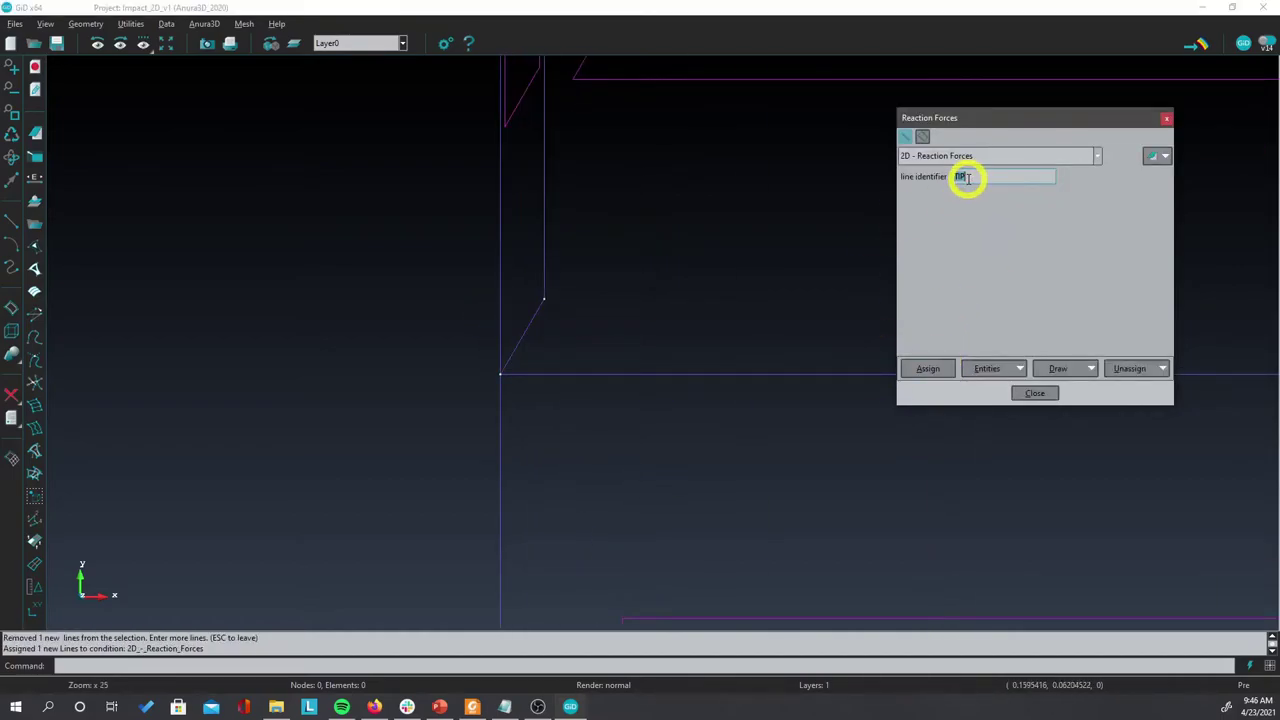
Step: Assign the LATERAL reaction-force identifier to a second line and draw the assigned conditions
text(LATERAL)
click(928, 368)
scroll(597, 277, down, 10)
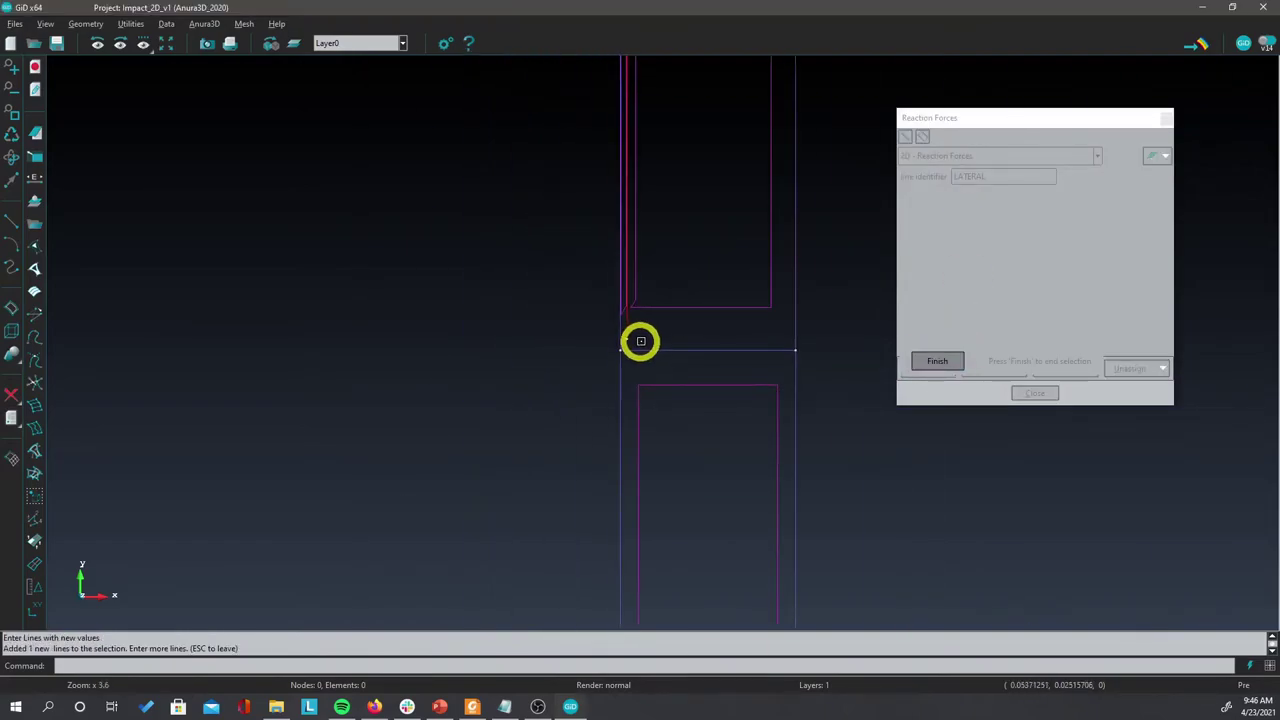
click(640, 347)
click(937, 361)
click(1066, 371)
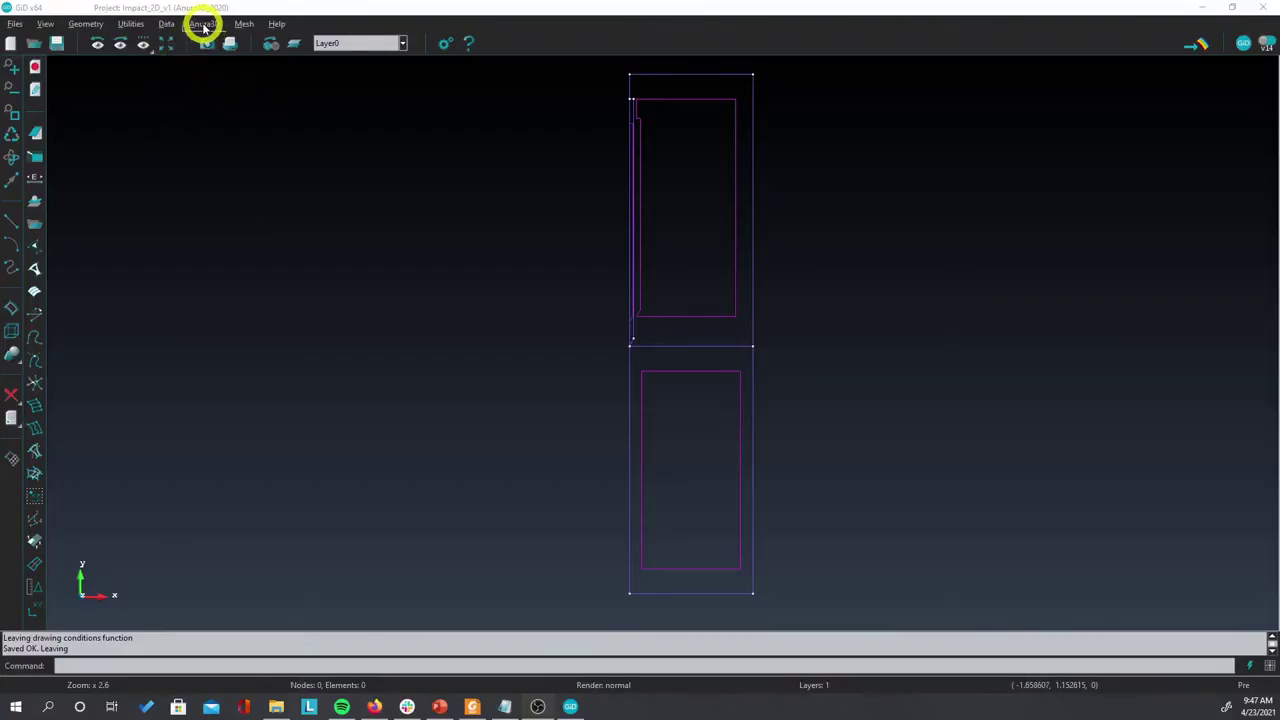
Step: Choose the Moving Mesh condition type with movement in the y-direction
click(203, 23)
click(226, 177)
drag(263, 219, 338, 162)
click(472, 201)
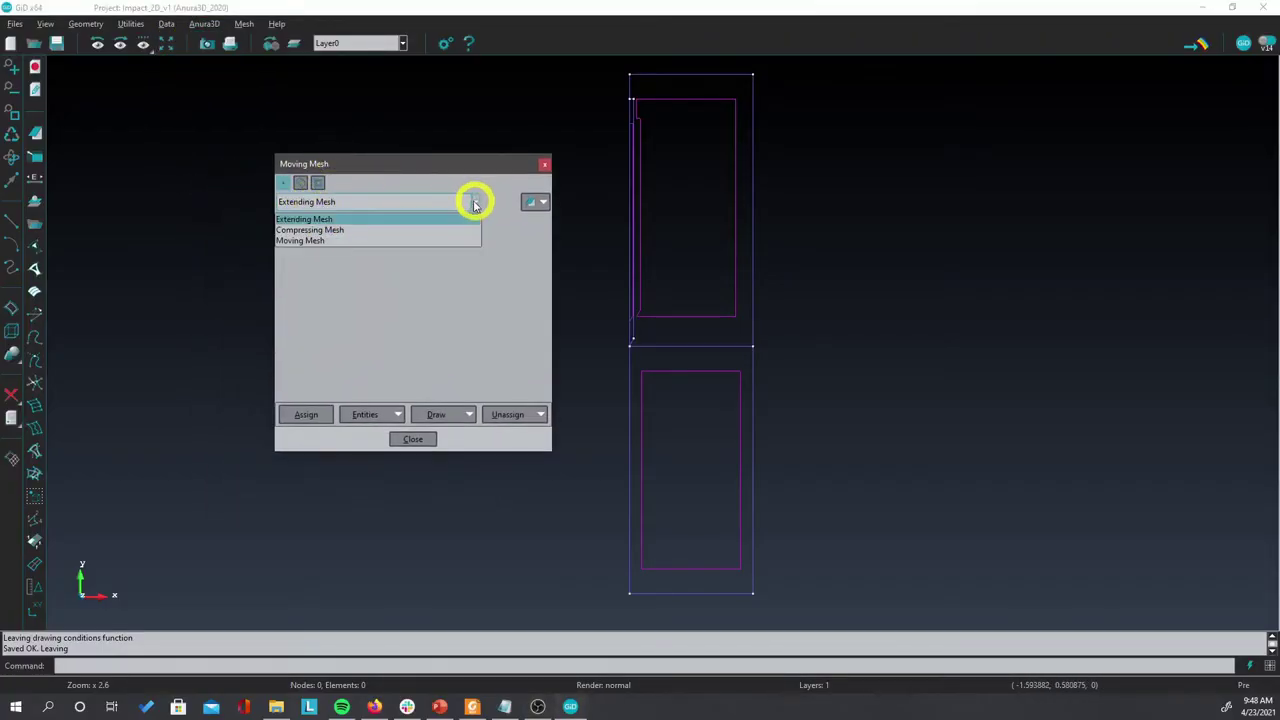
click(300, 240)
click(424, 223)
click(415, 246)
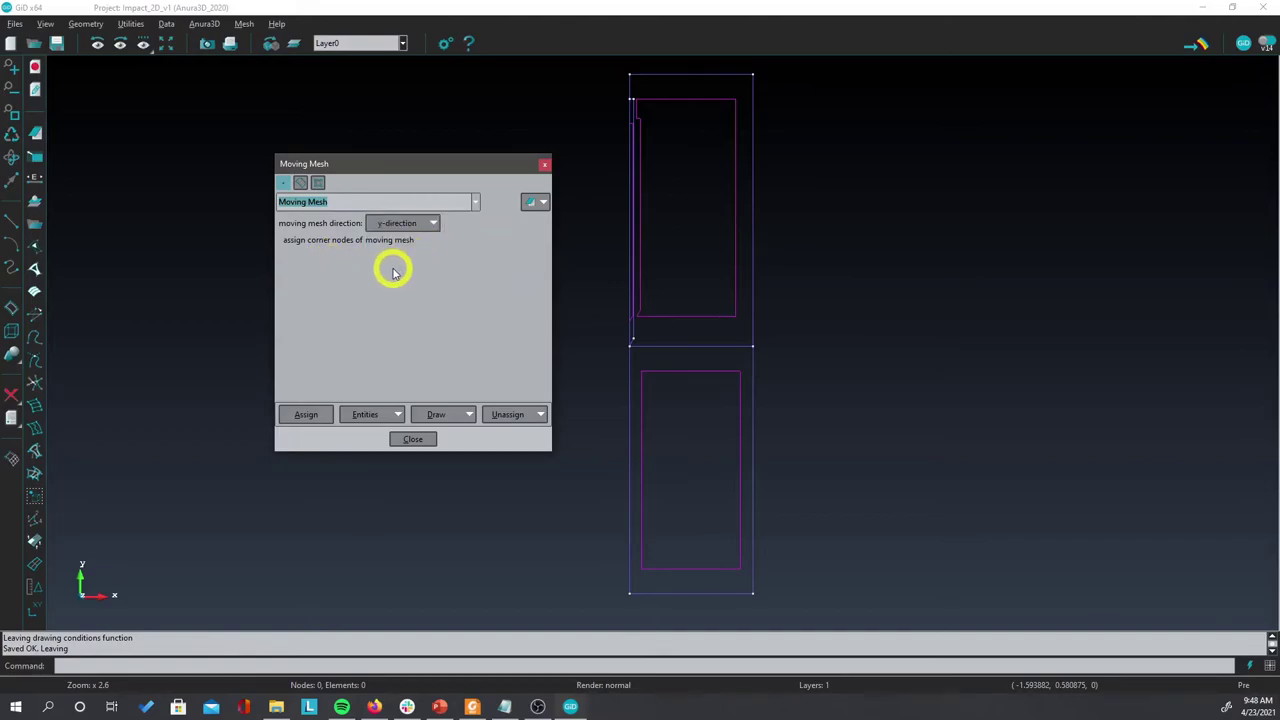
Step: Assign the y-direction Moving Mesh to the four outer corner points
click(312, 410)
click(629, 73)
click(750, 73)
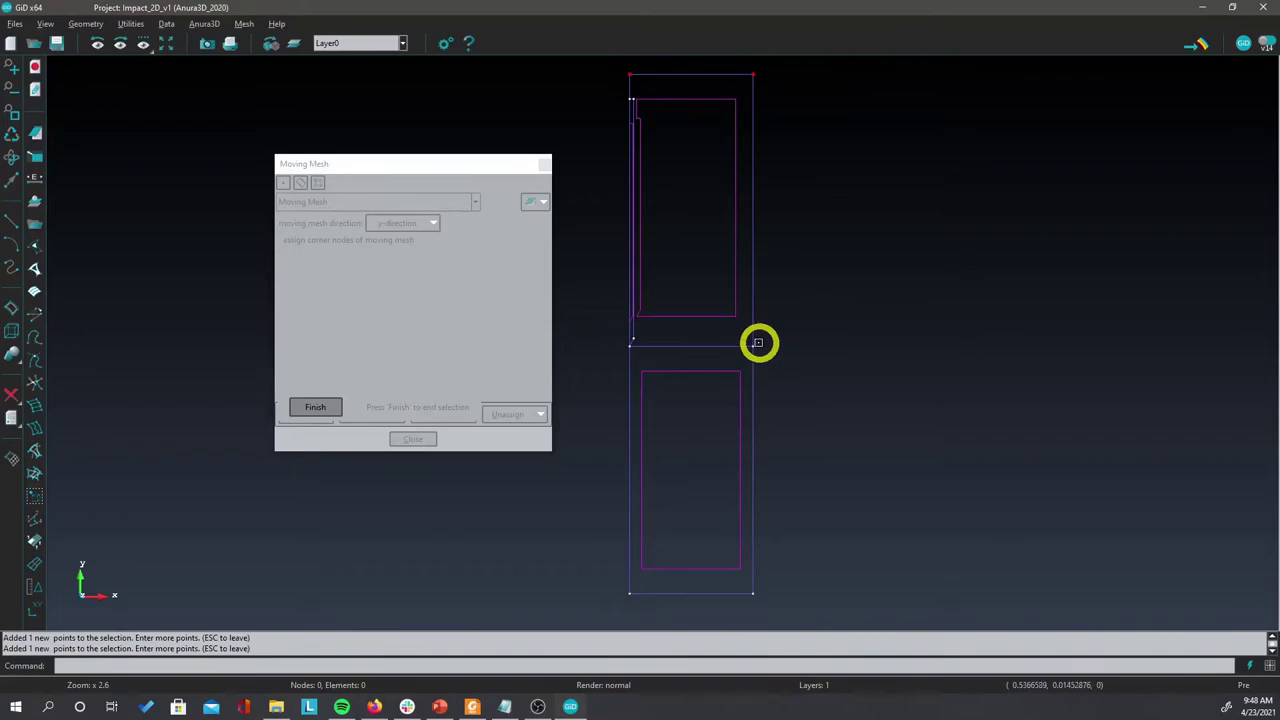
click(753, 345)
click(630, 347)
click(330, 406)
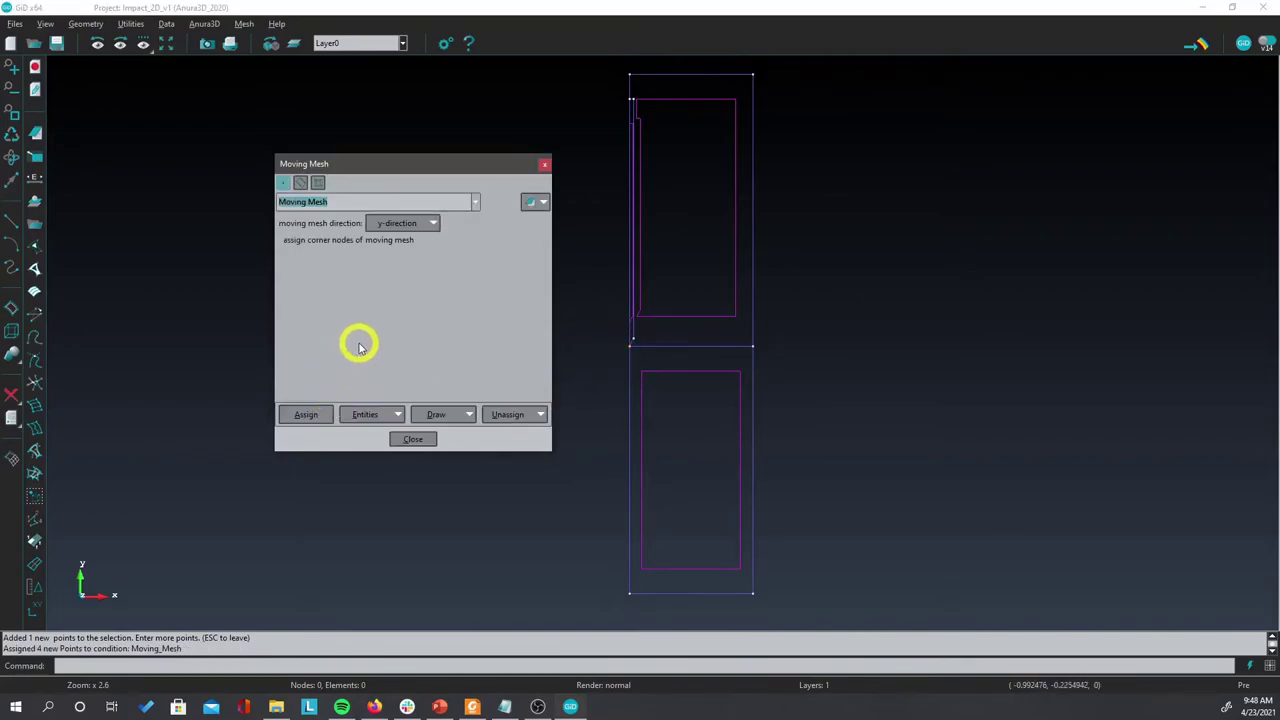
Step: Assign a Compressing Mesh condition to the lower-left corner point
click(430, 202)
click(345, 231)
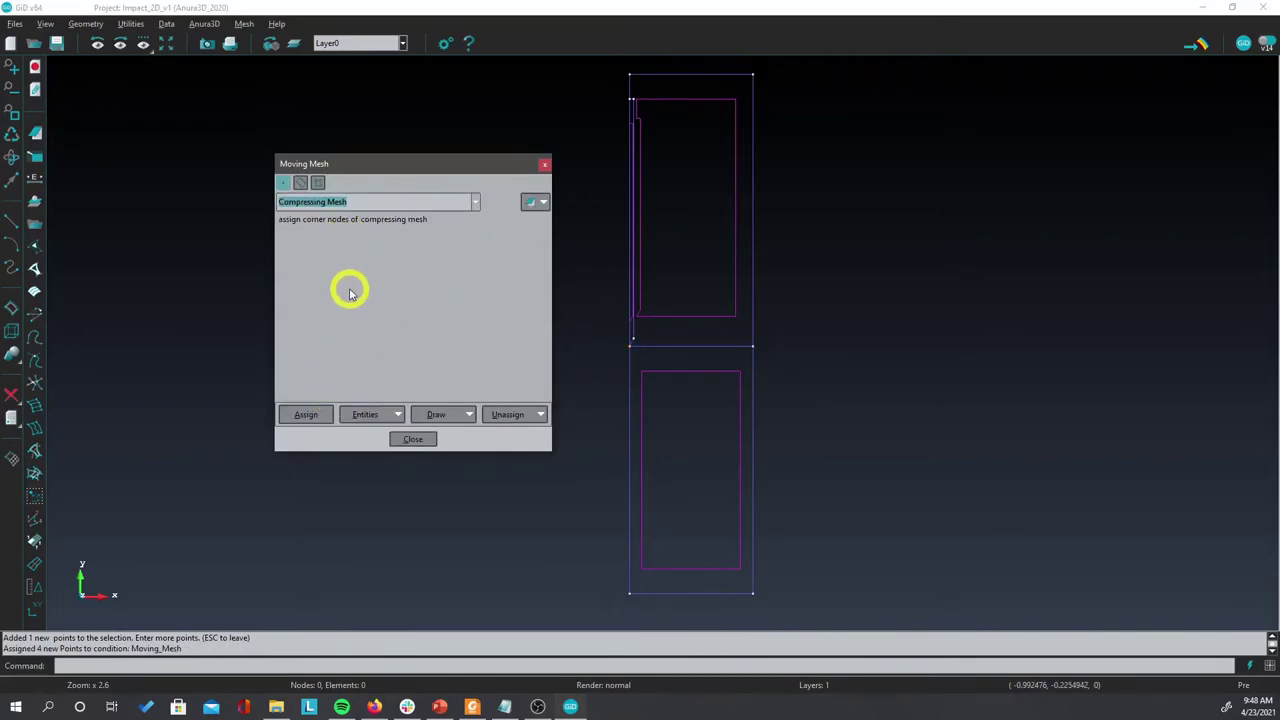
click(312, 410)
click(628, 347)
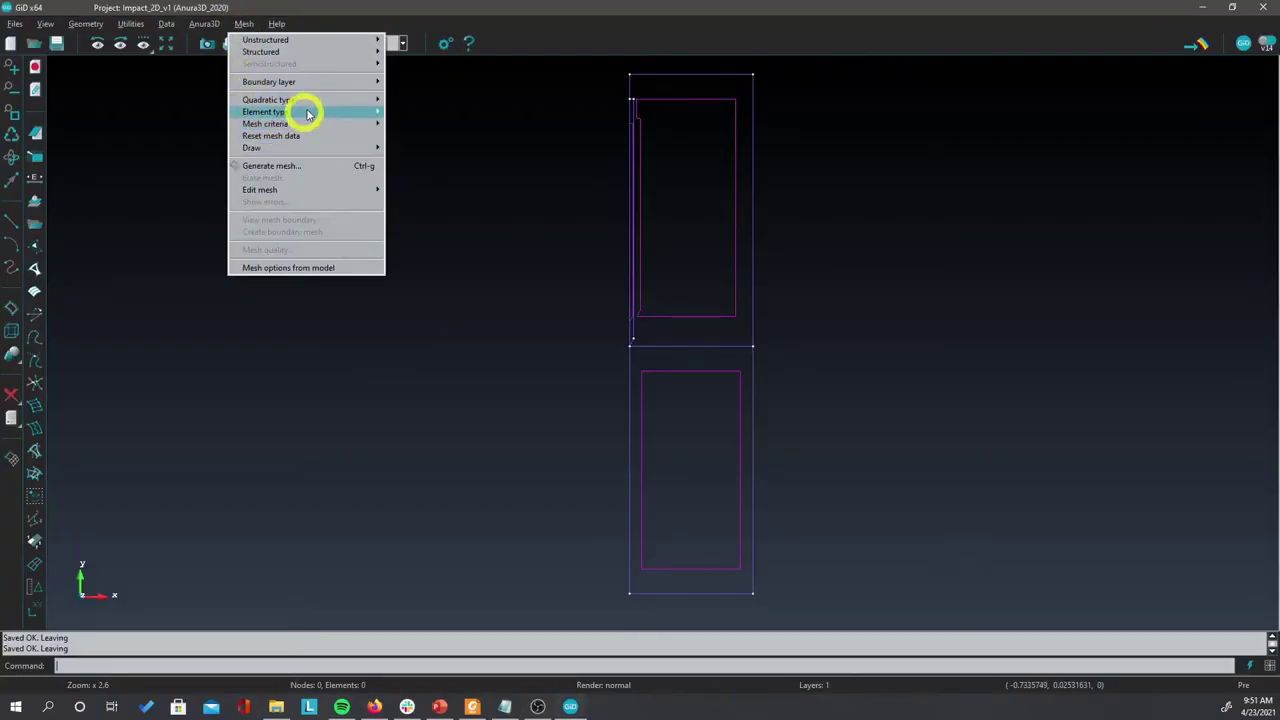
Step: Apply the element type to all three surfaces by box selection, then generate the triangular mesh
mouse_move(349, 113)
click(414, 140)
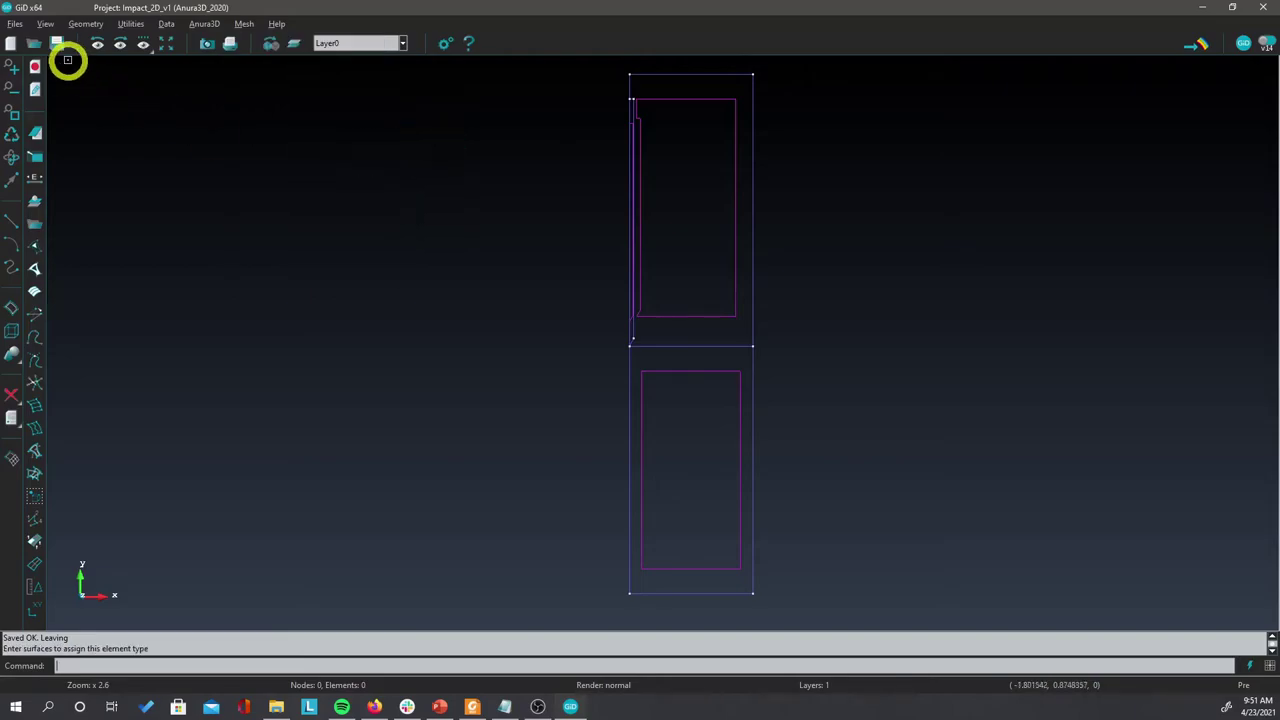
click(598, 72)
click(796, 600)
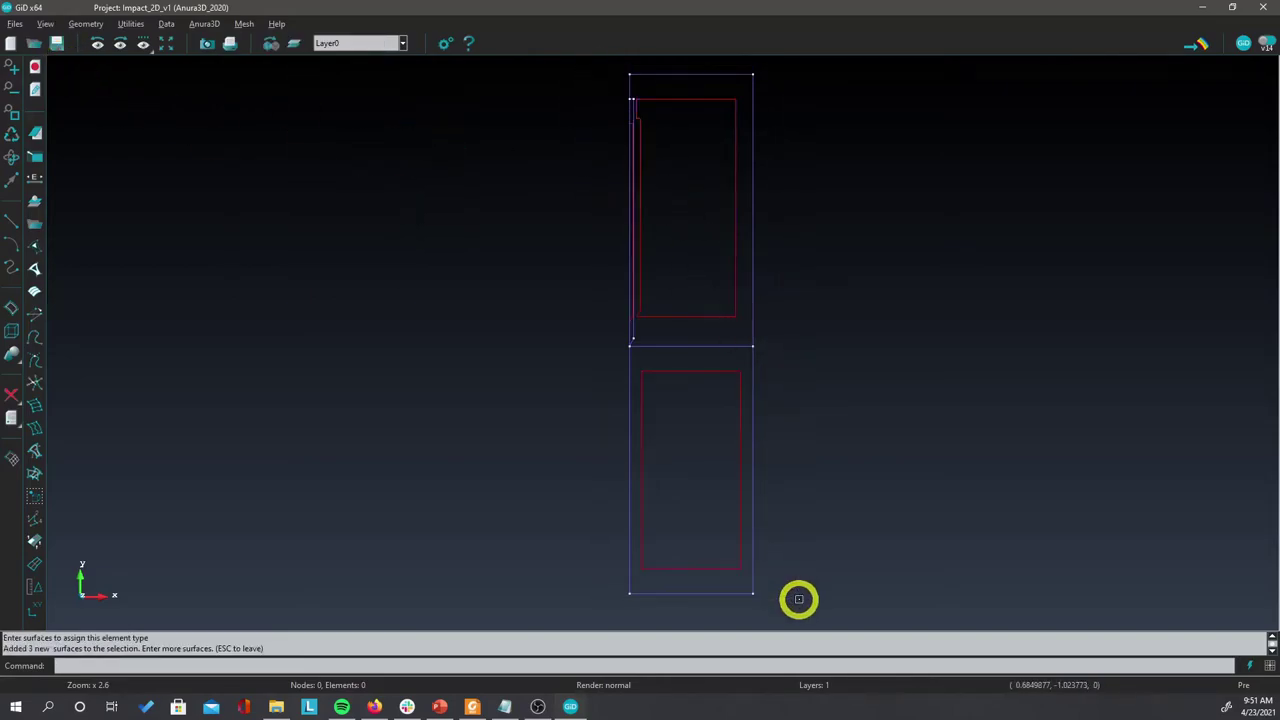
key(Escape)
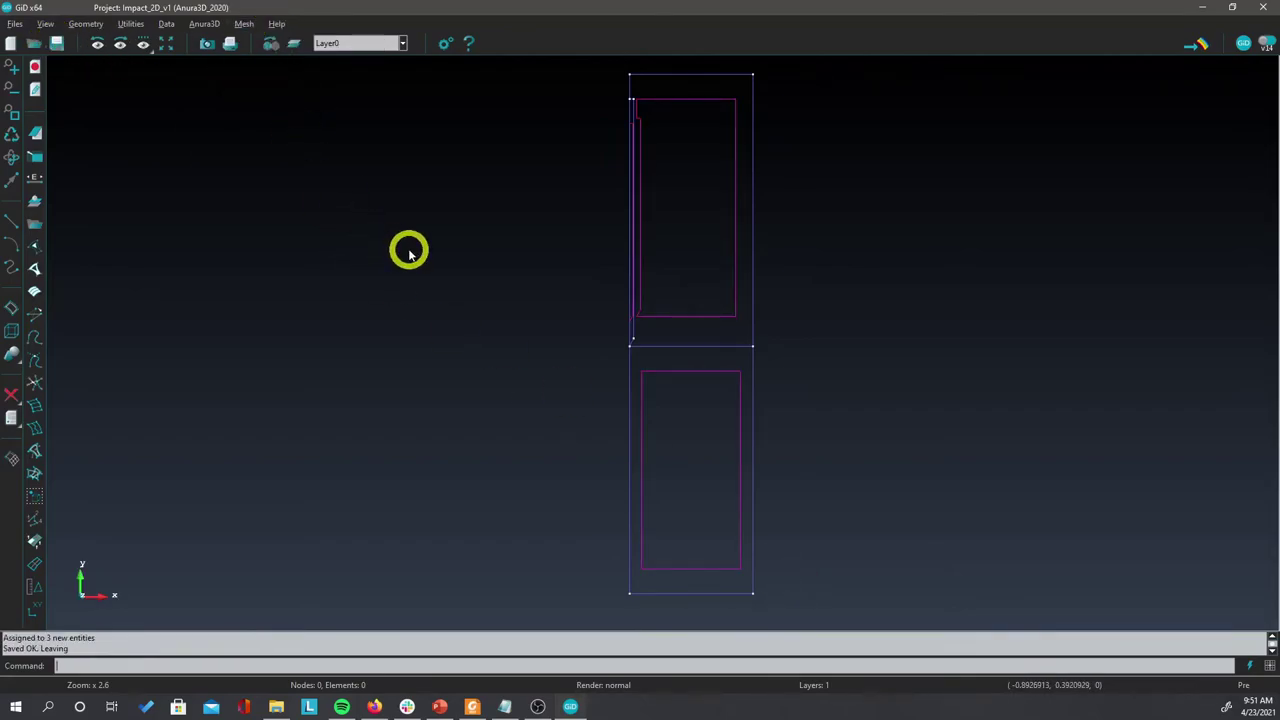
click(244, 23)
mouse_move(250, 40)
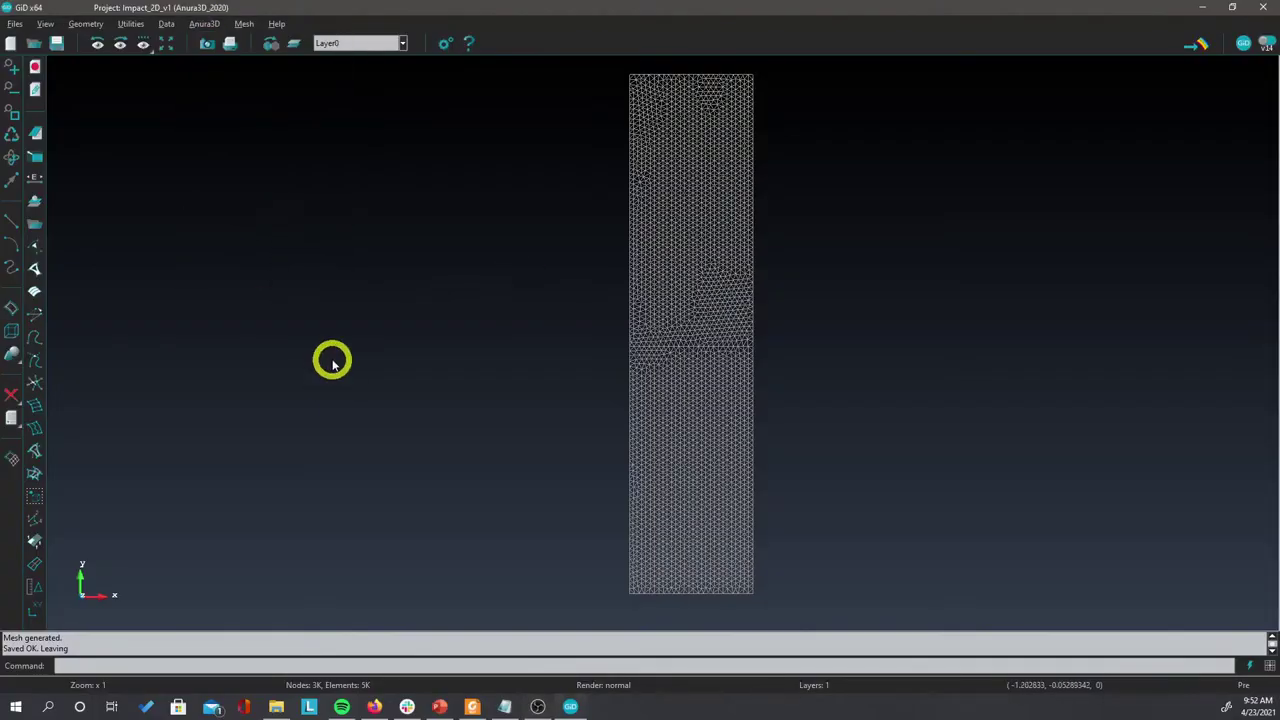
Step: In Calculation Data, keep 2D plane strain and apply gravity load linearly
click(405, 152)
click(380, 151)
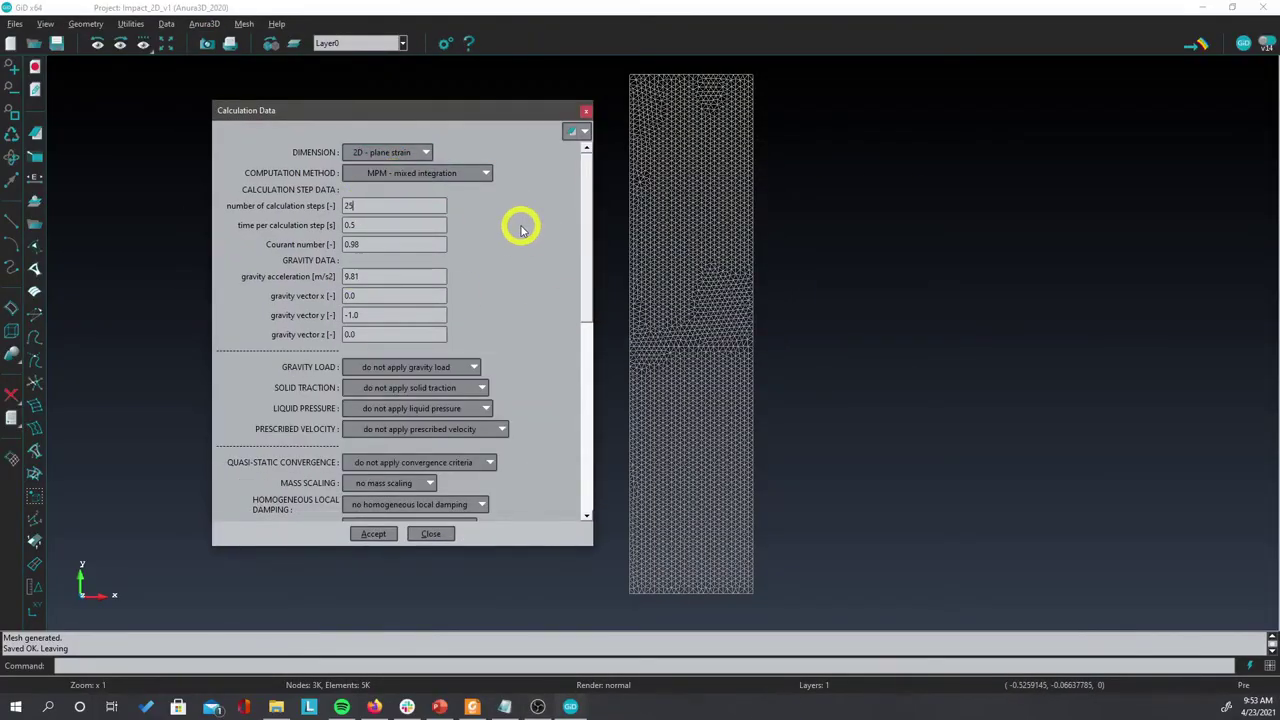
click(405, 367)
click(396, 382)
scroll(577, 340, down, 6)
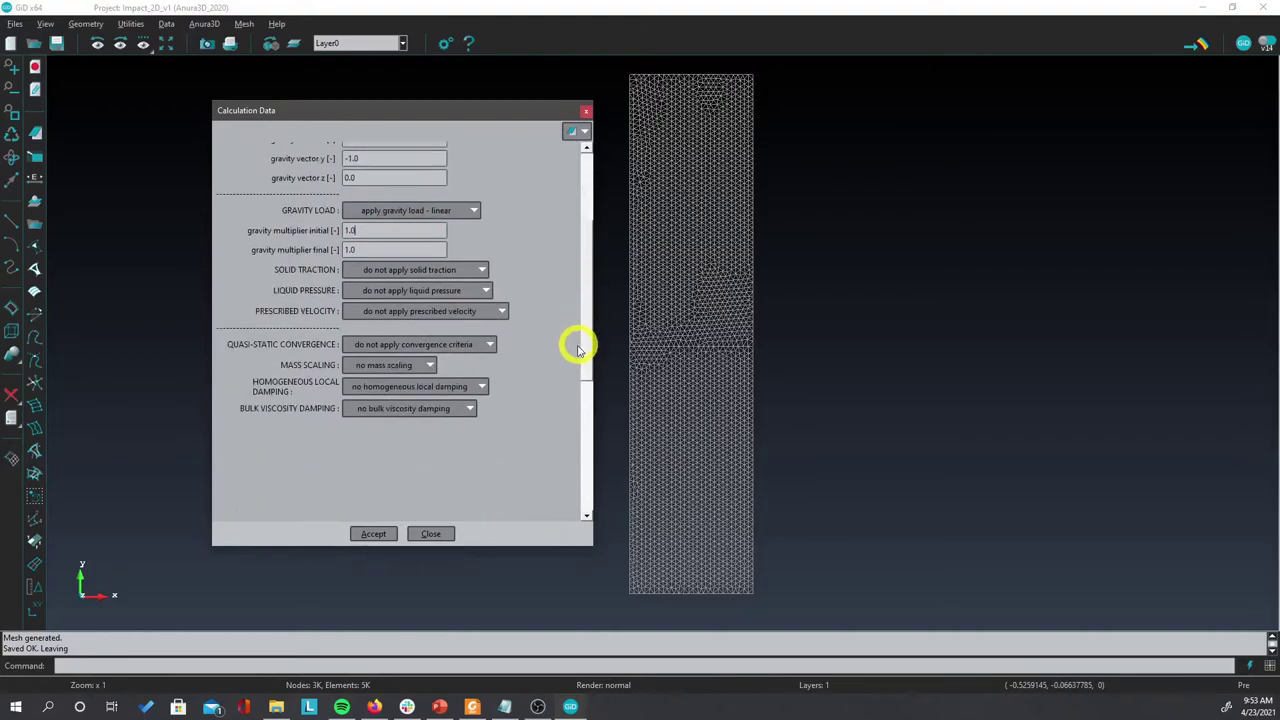
scroll(503, 330, down, 3)
Step: Turn on initial velocity and the K0-procedure with its soil surface value
click(472, 213)
click(405, 236)
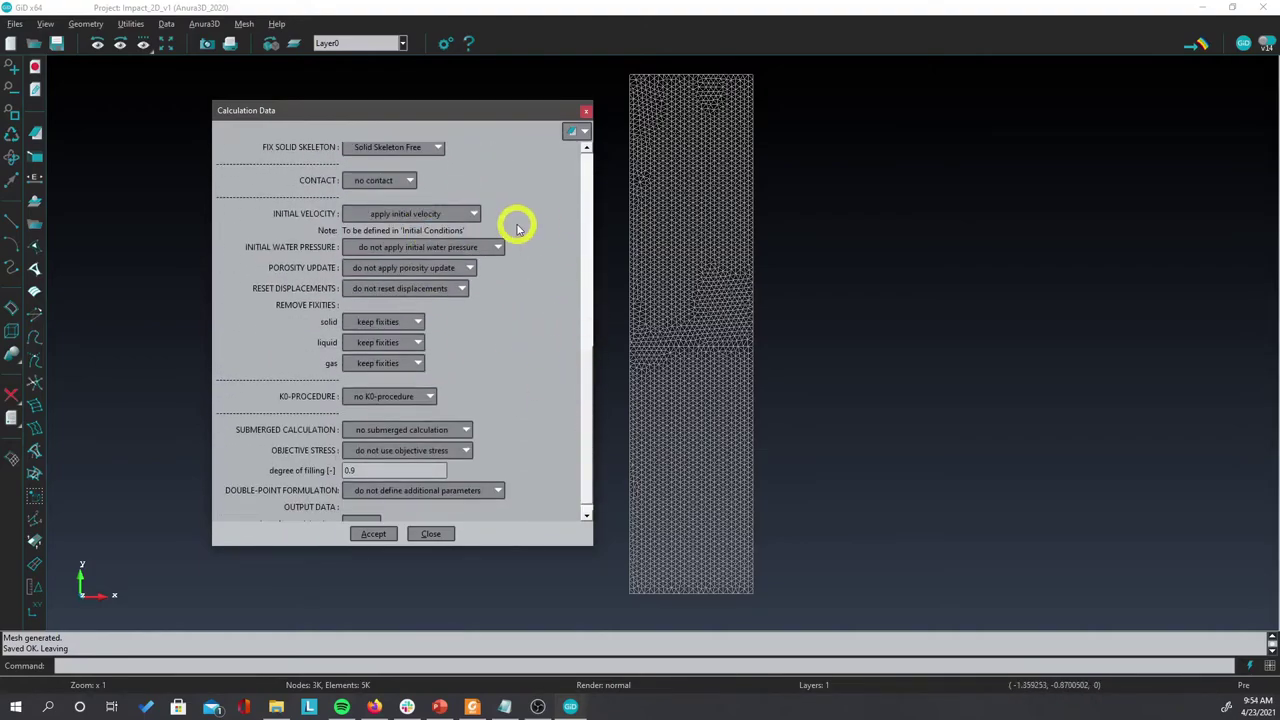
click(429, 396)
click(412, 408)
click(395, 437)
scroll(632, 346, up, 5)
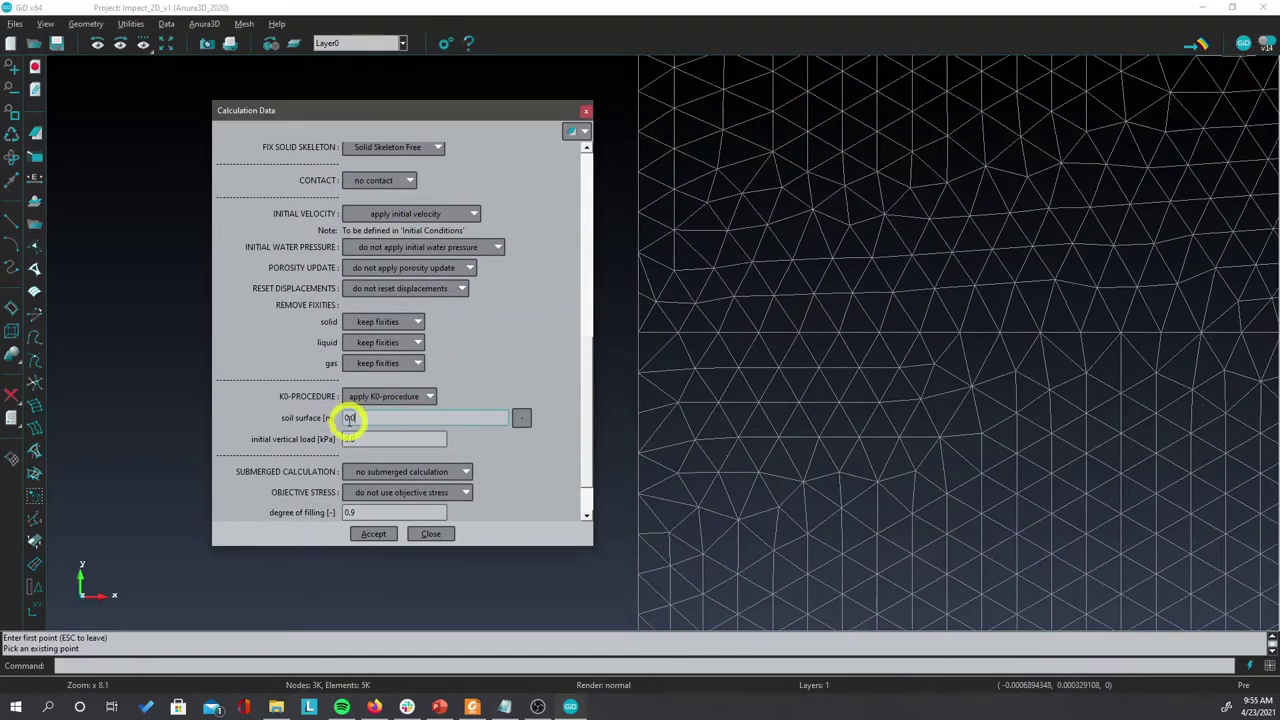
scroll(346, 420, down, 2)
scroll(573, 450, down, 5)
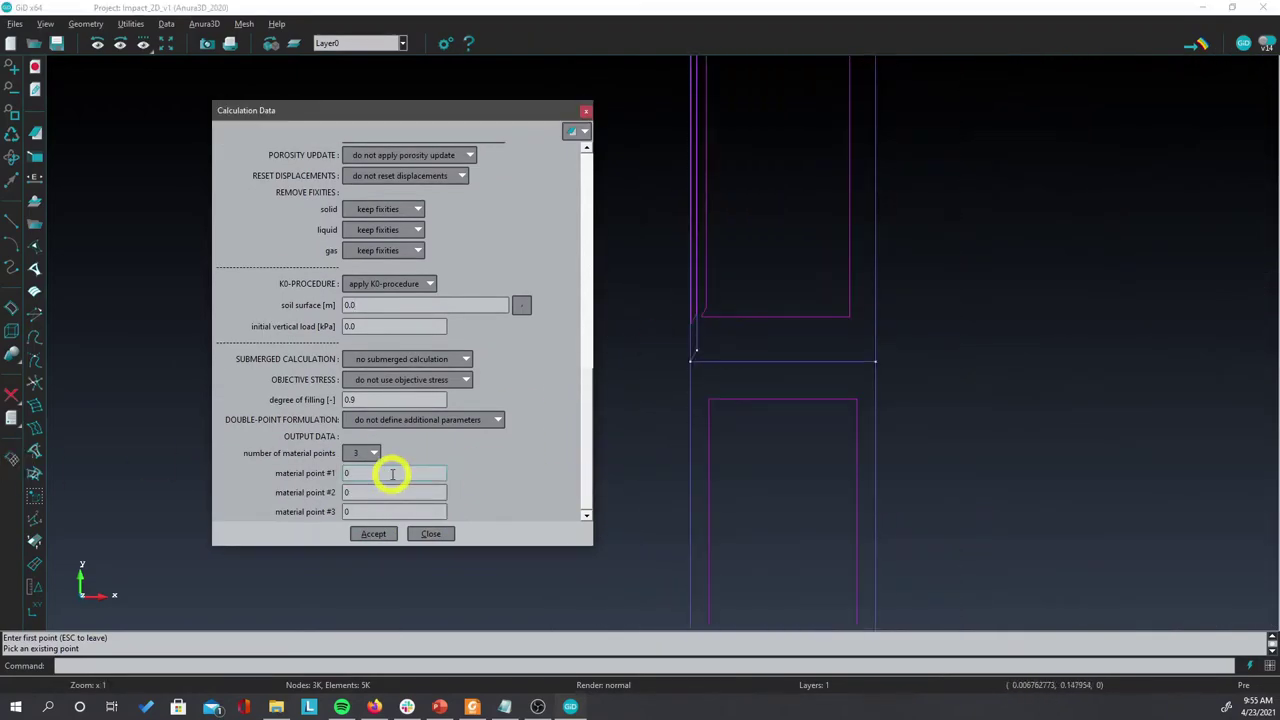
Step: Set output material points 1, 35 and 51 and write the Anura3D files
text(1)
key(Tab)
text(35)
key(Tab)
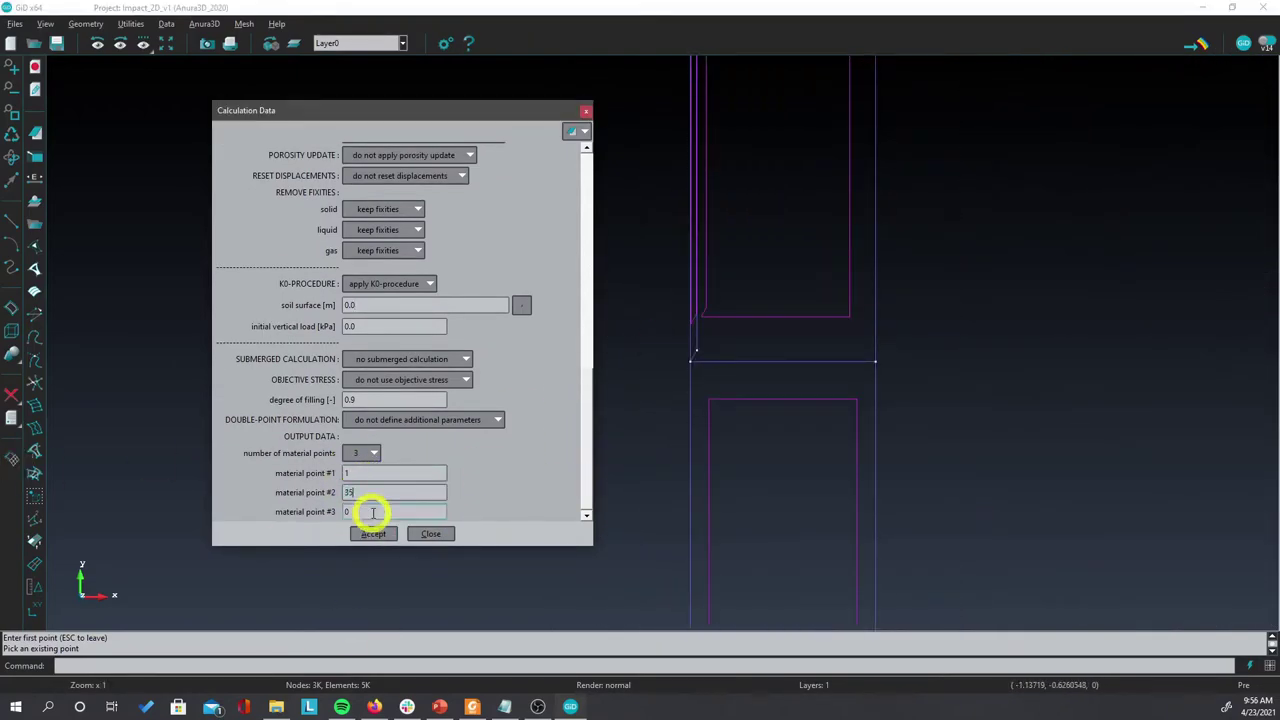
text(51)
click(373, 534)
key(ctrl+s)
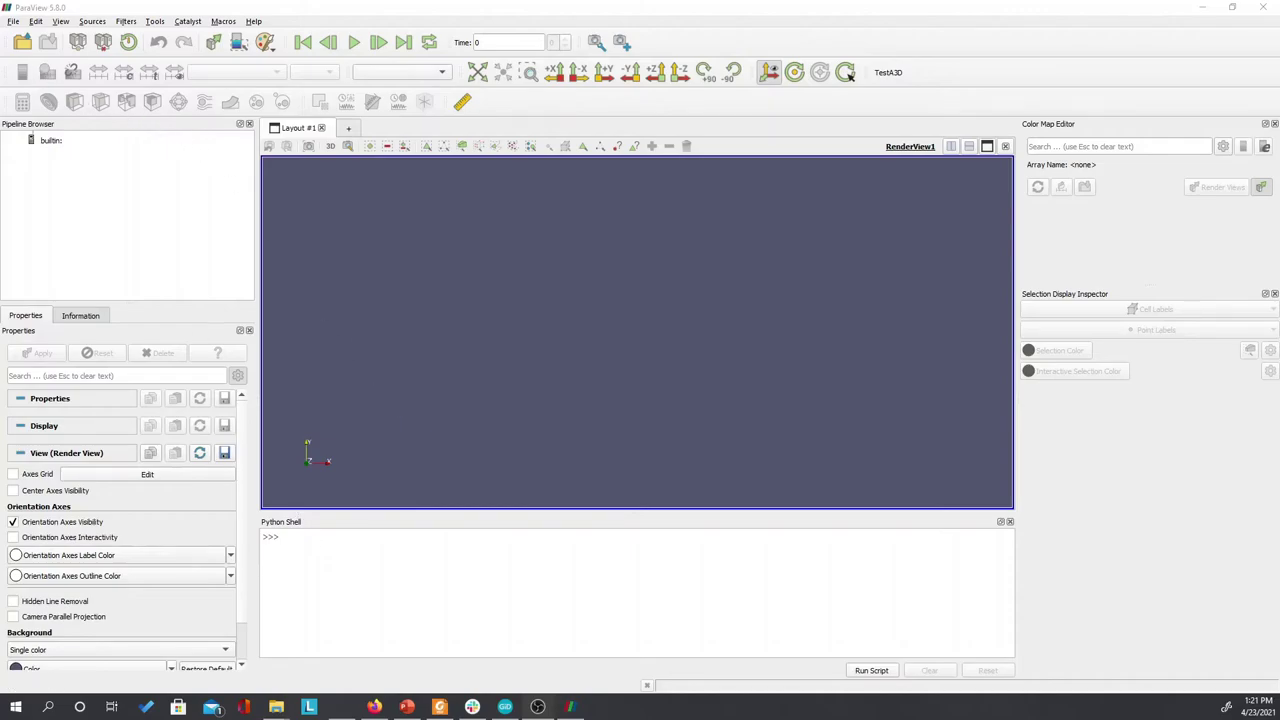
Step: Load the four Impact_2D_v1 .vtk result groups from the Desktop into ParaView
click(22, 42)
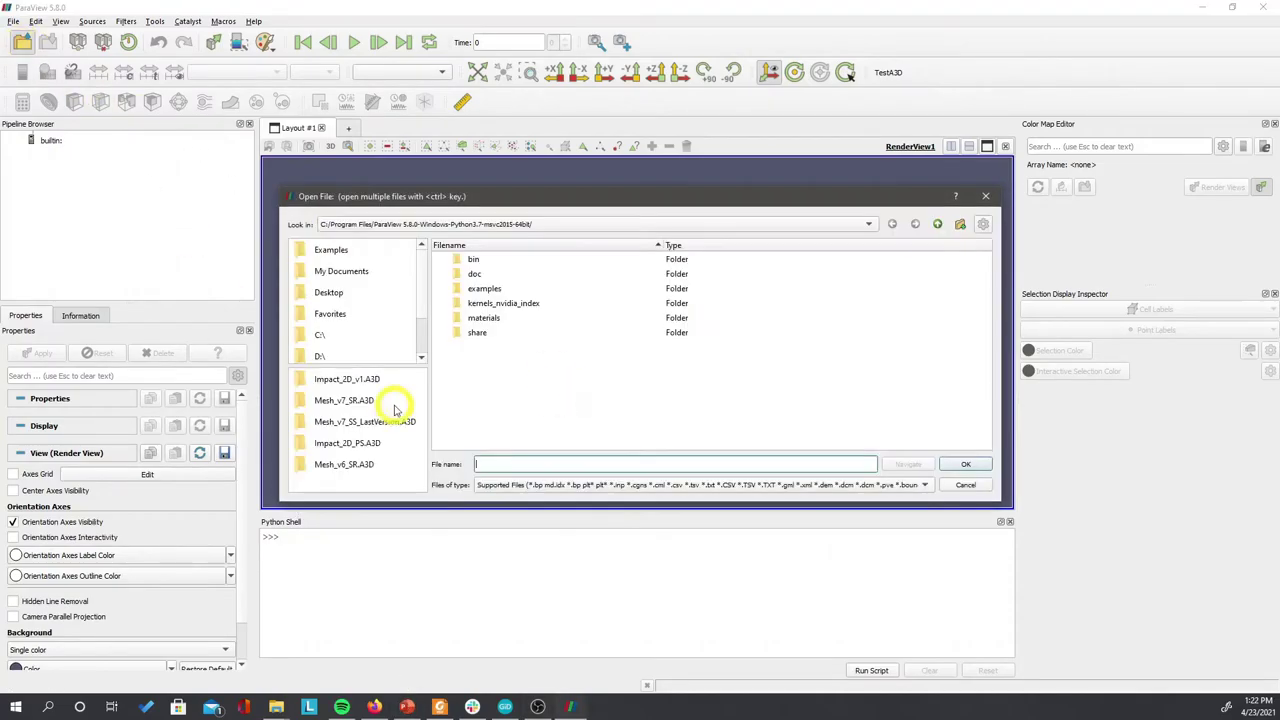
click(340, 290)
double_click(524, 279)
drag(524, 339, 520, 266)
click(966, 464)
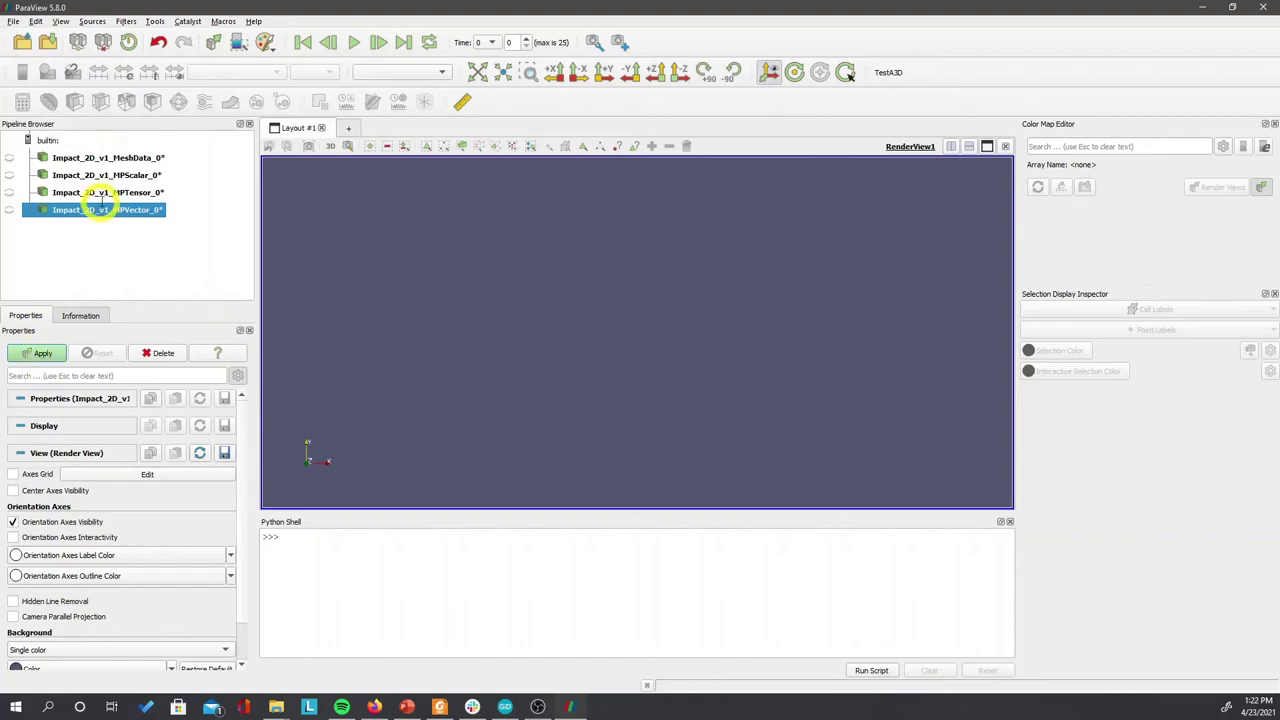
click(127, 210)
shift+click(100, 158)
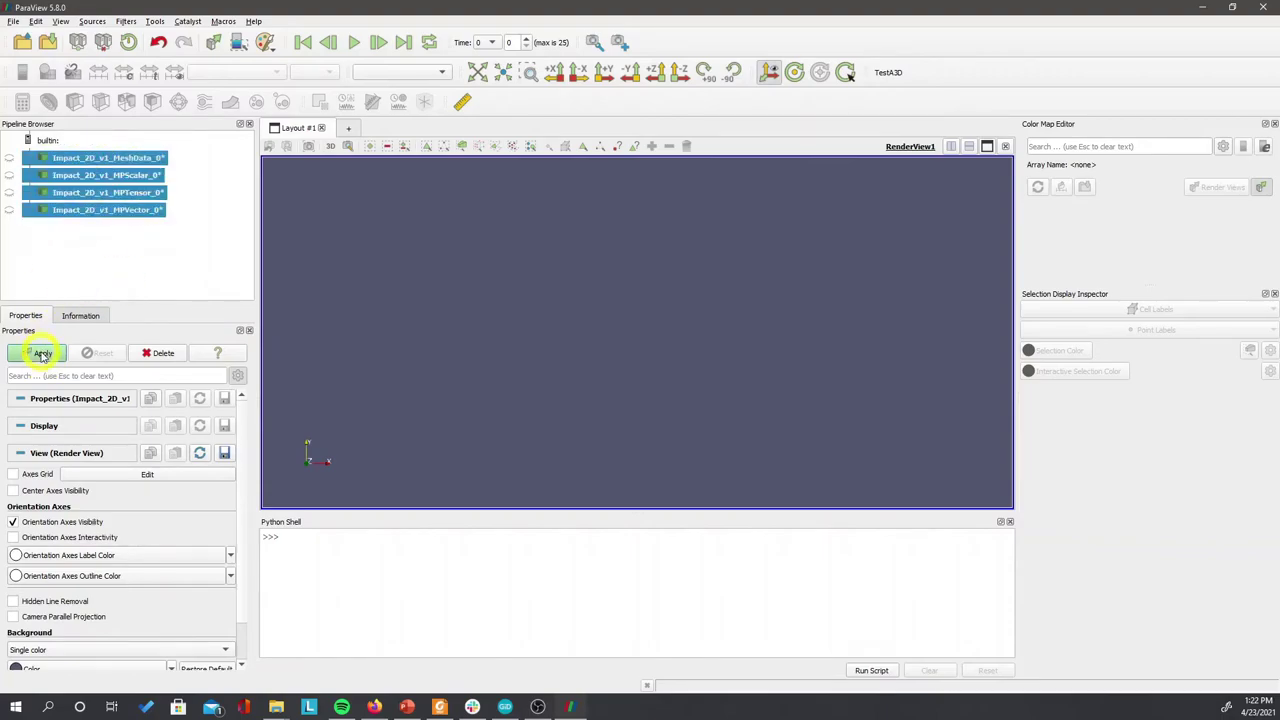
click(43, 353)
Step: Show only the MPScalar reader, rendered as points of size 5
click(9, 177)
click(80, 240)
click(100, 175)
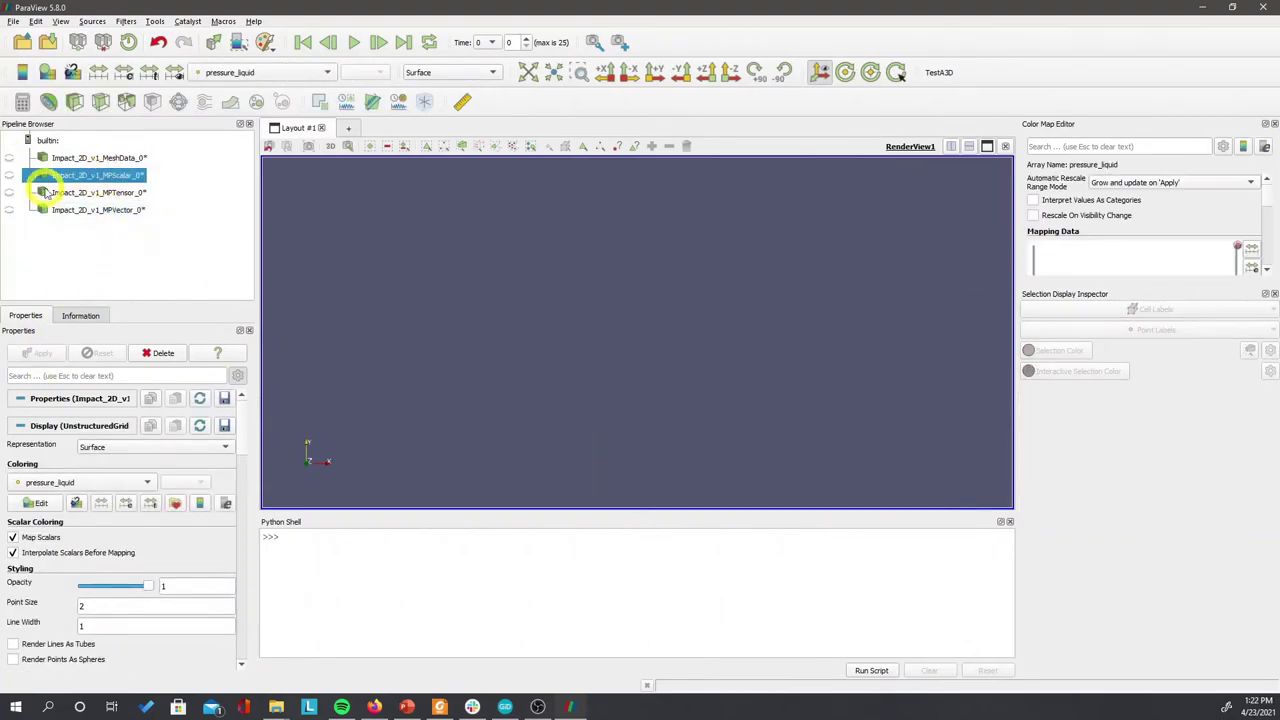
click(9, 175)
click(442, 72)
click(442, 72)
double_click(108, 604)
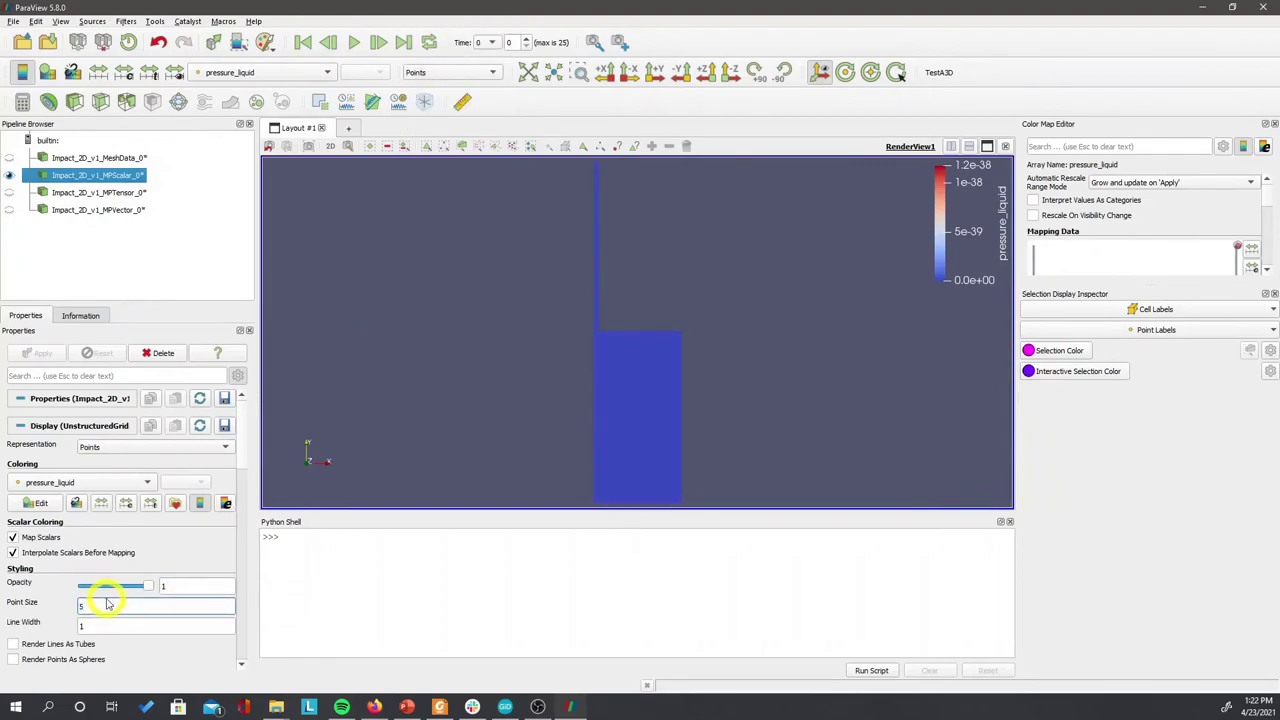
text(5)
Step: Colour points by deviatoric_strain_solid with a 0–0.1 range and play the animation
click(298, 72)
scroll(257, 314, down, 4)
scroll(265, 200, up, 6)
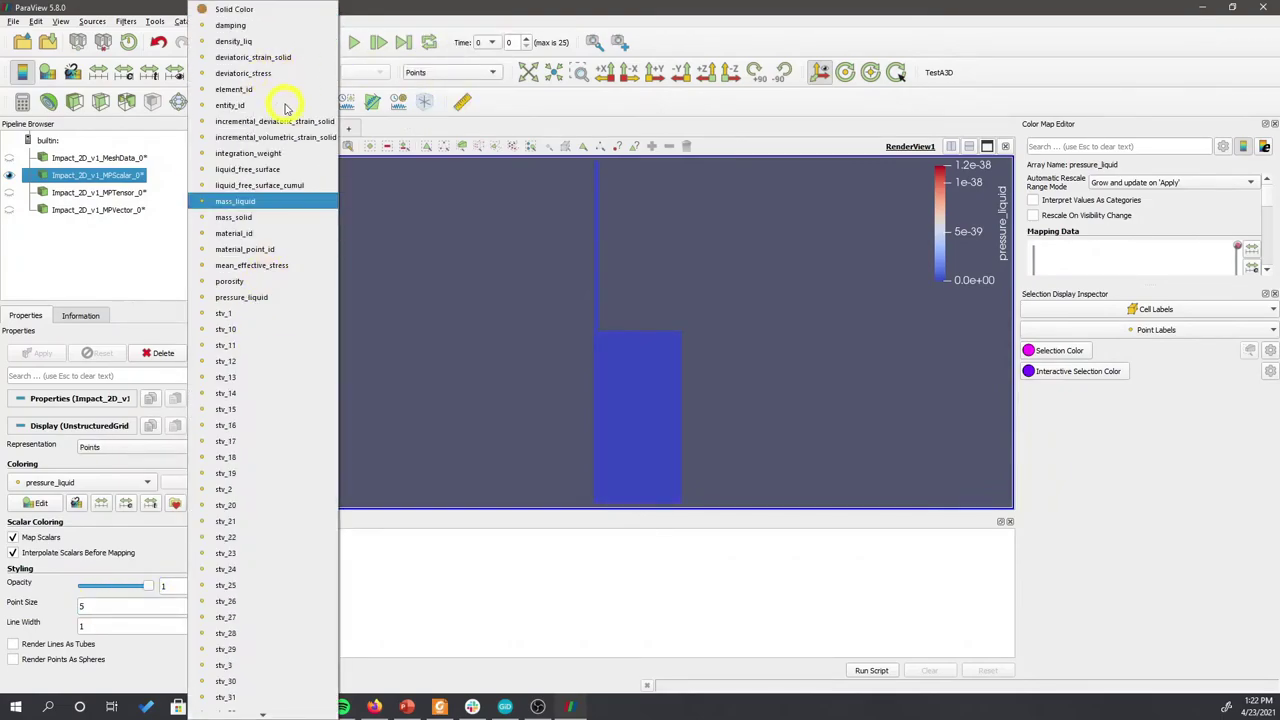
click(268, 60)
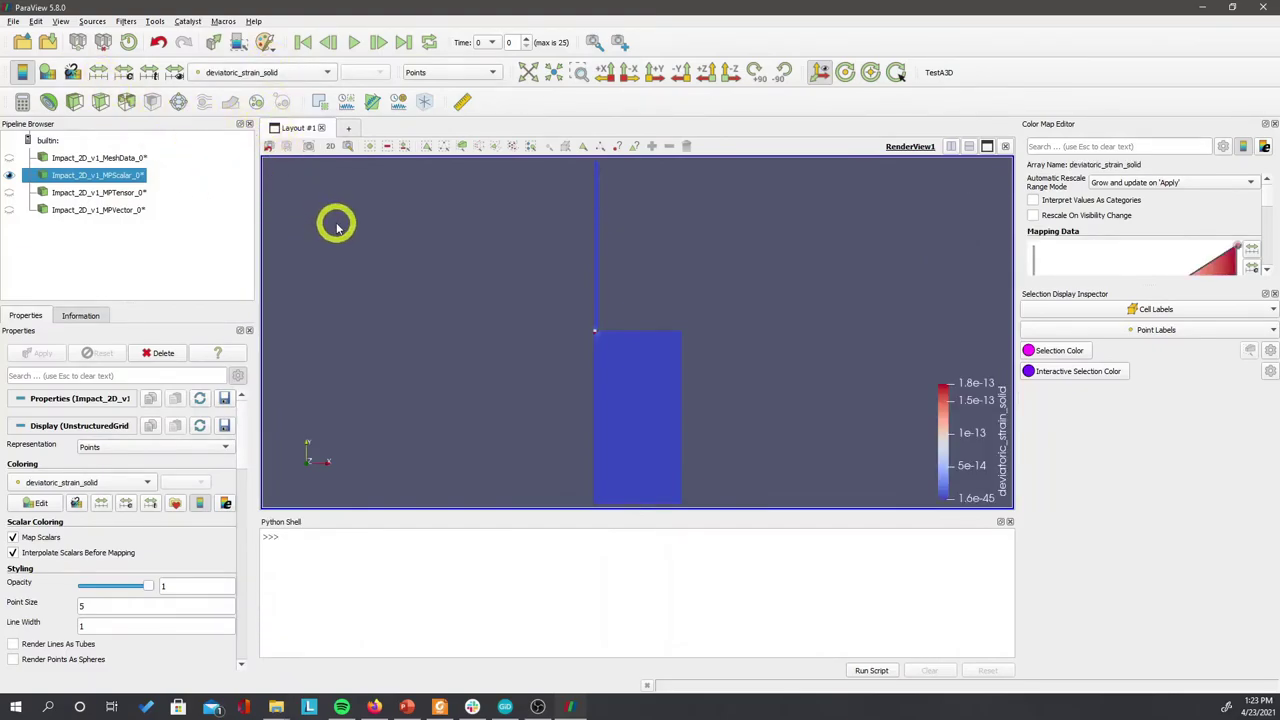
click(124, 72)
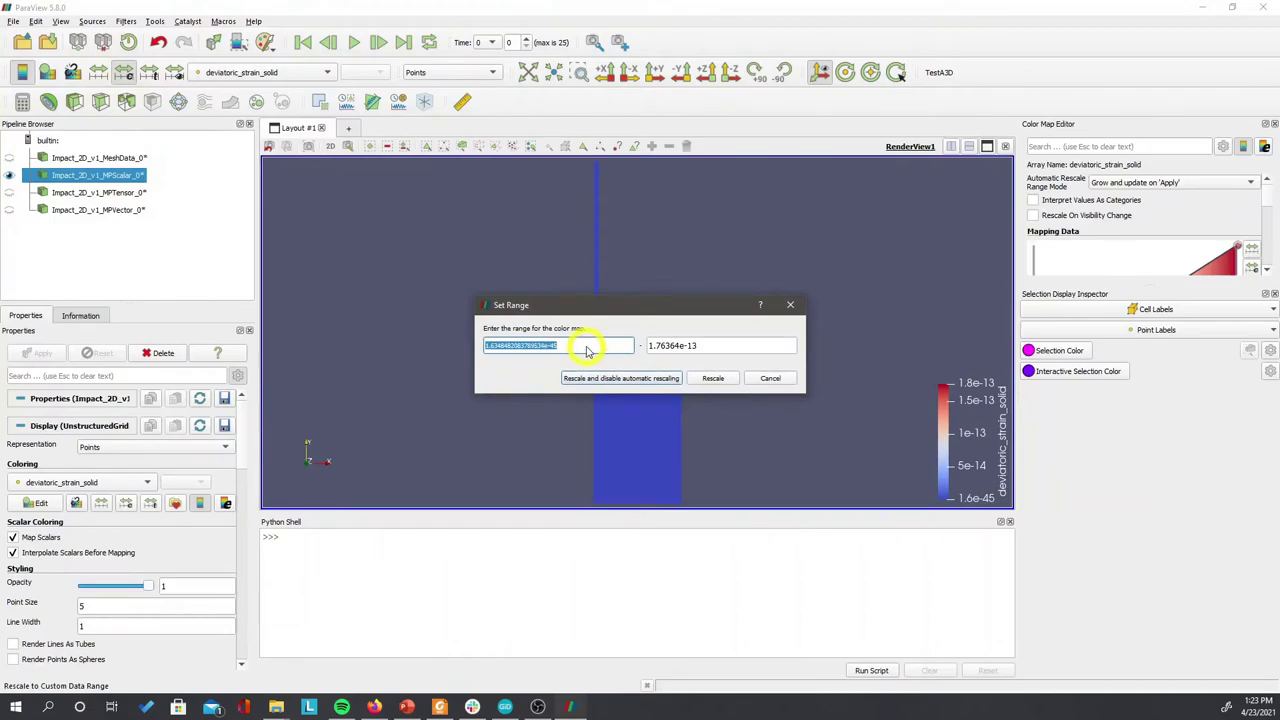
click(706, 346)
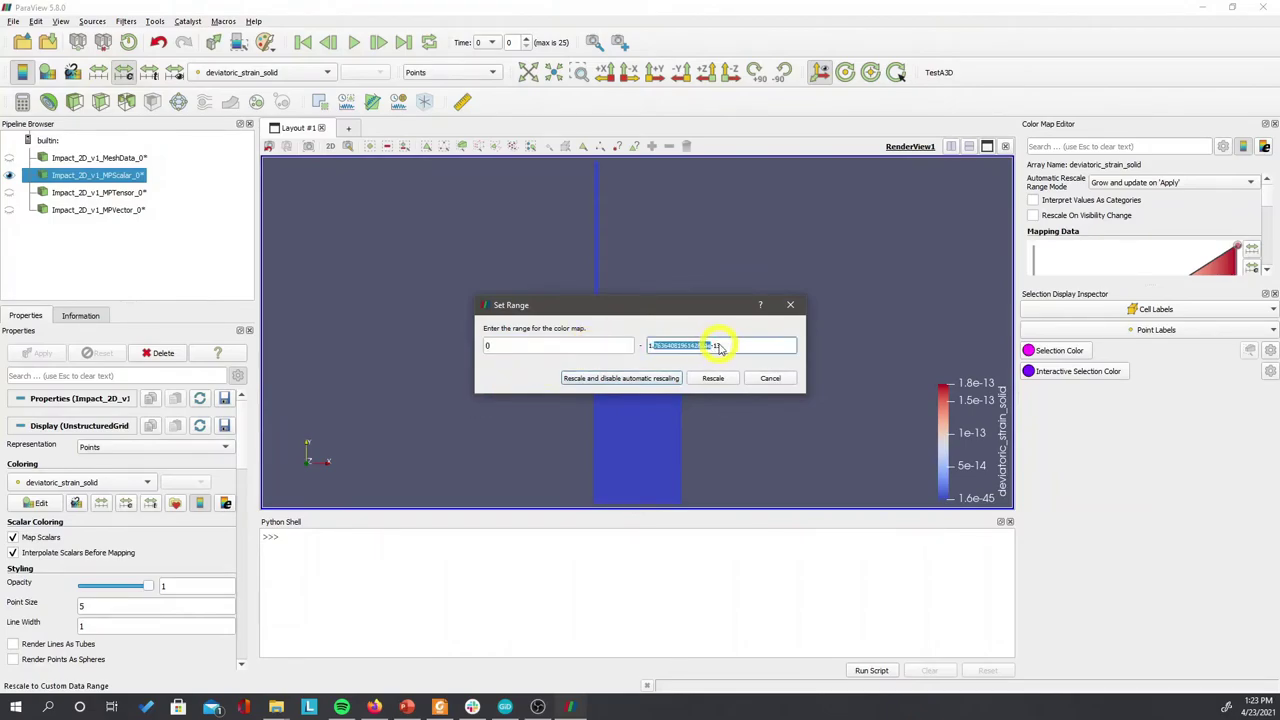
drag(718, 346, 652, 346)
text(0.1)
click(708, 378)
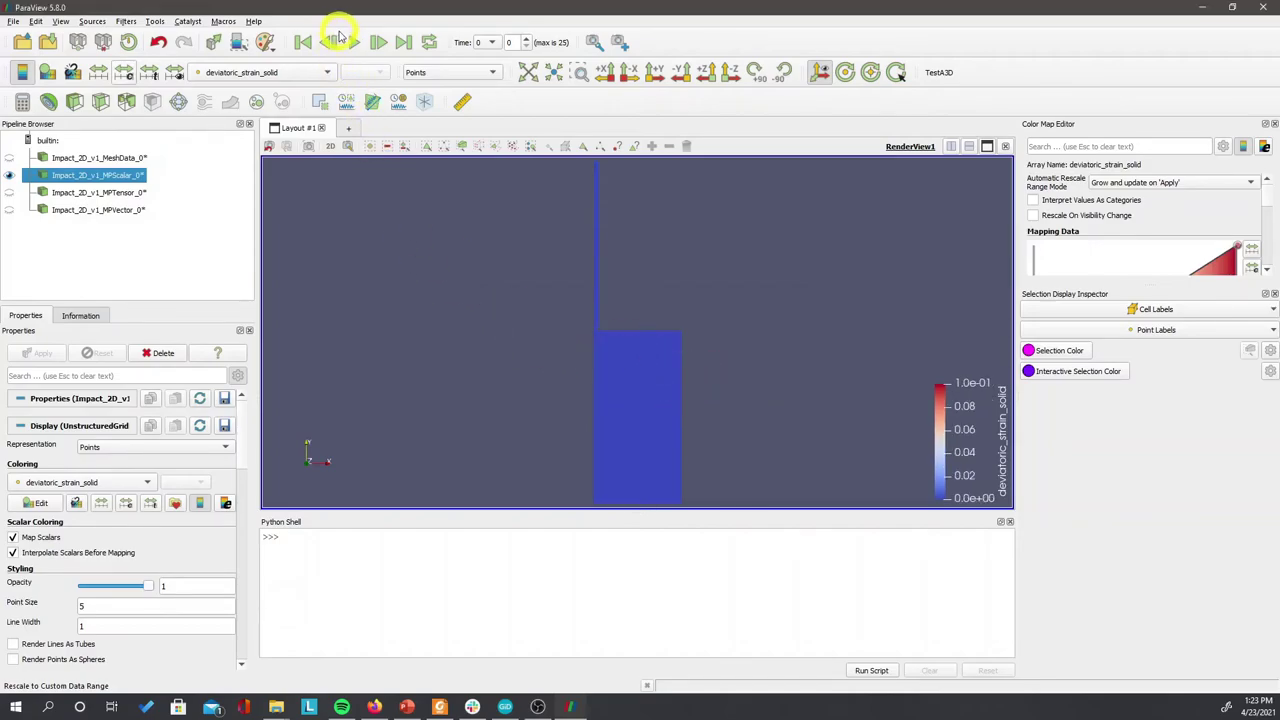
click(355, 44)
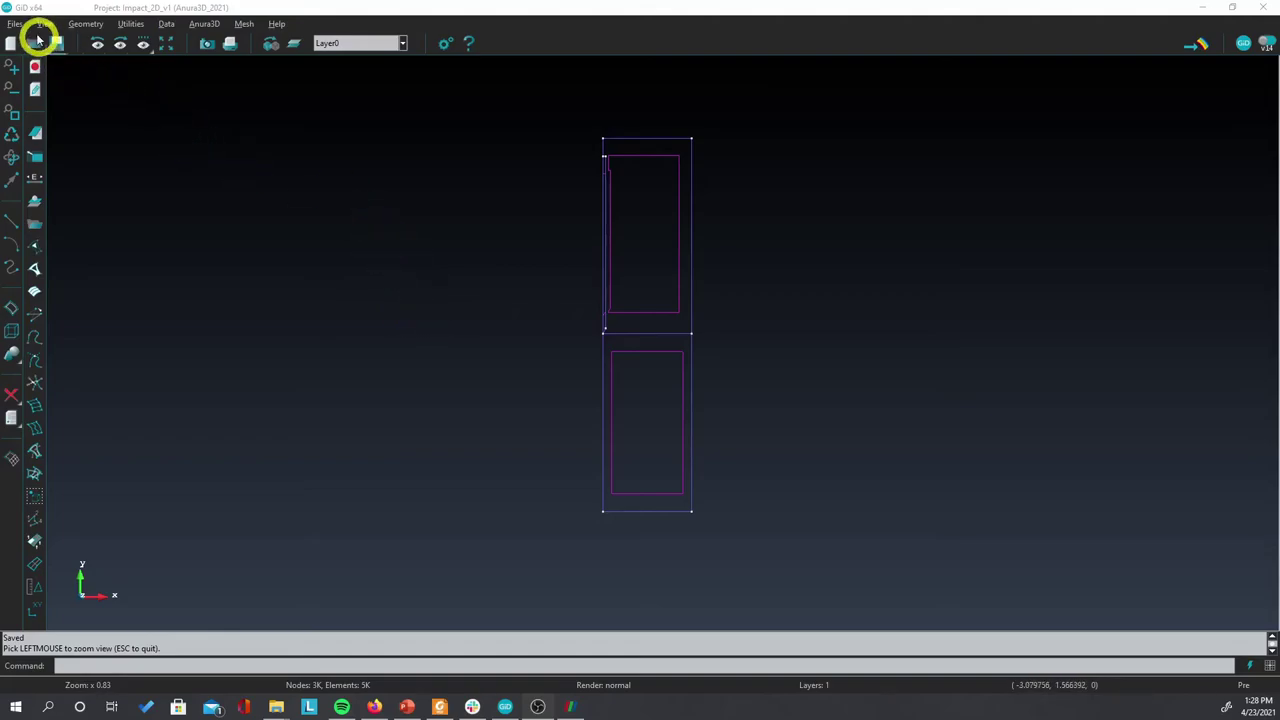
Step: Save the project under the new name Impact_2D_v2
click(15, 23)
click(30, 91)
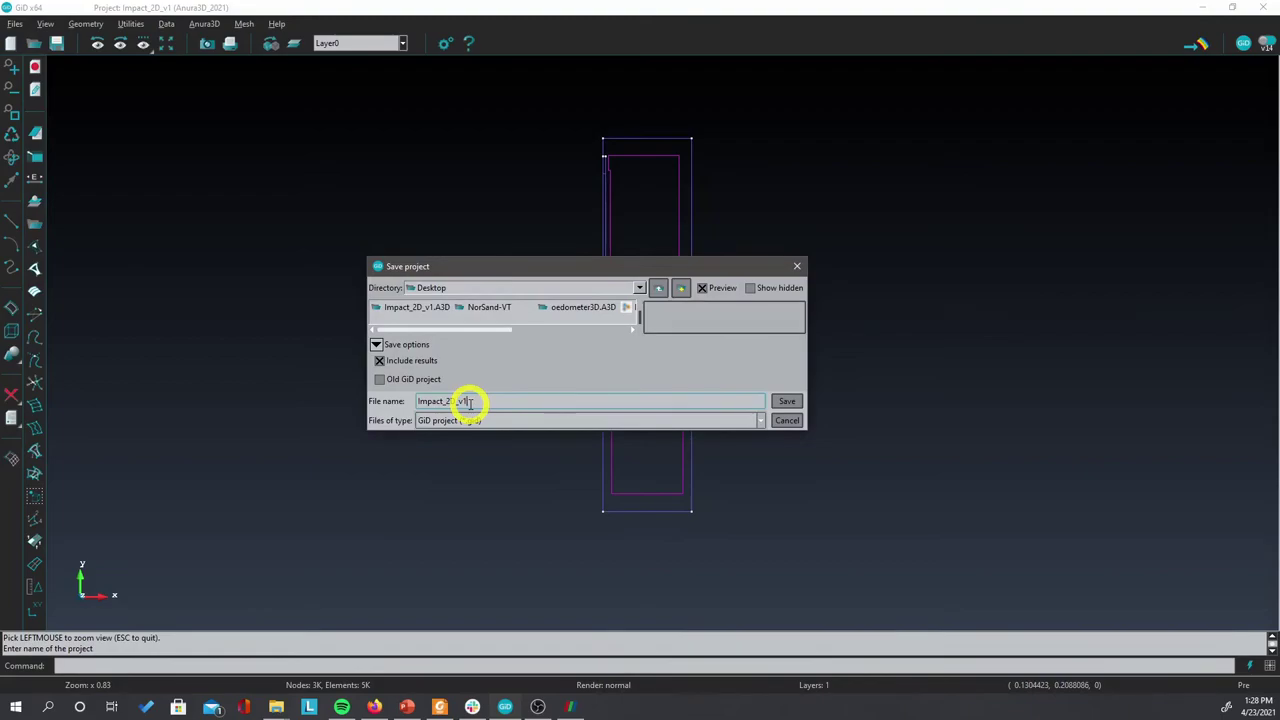
text(2)
key(Return)
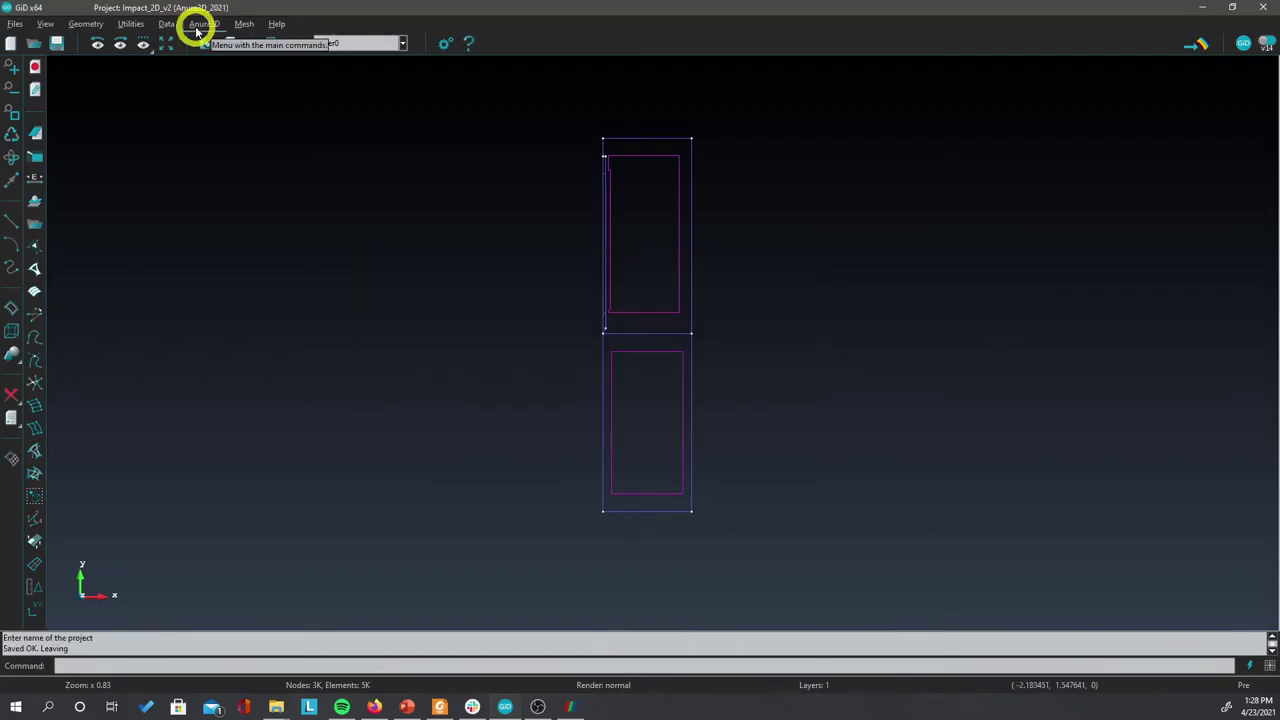
Step: Change the BODY material's solid model to Rigid body and check its x-displacement constraint
click(195, 28)
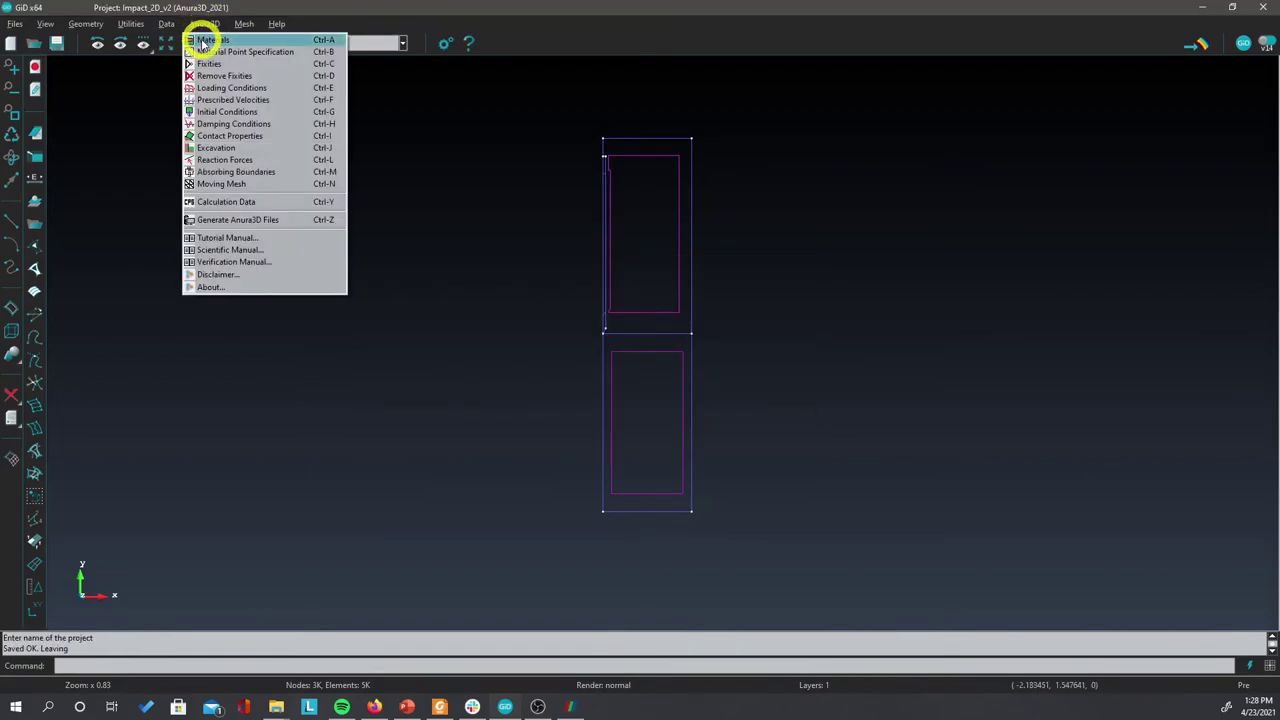
click(204, 40)
click(740, 248)
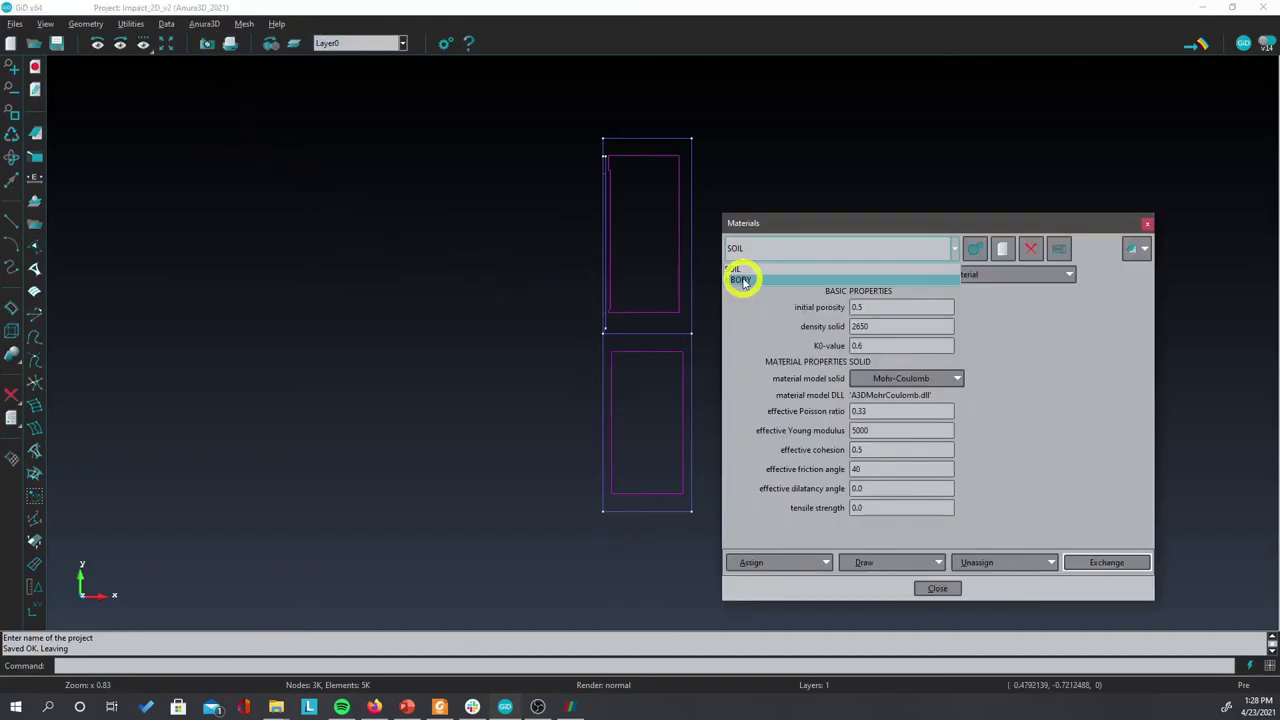
click(743, 280)
click(930, 378)
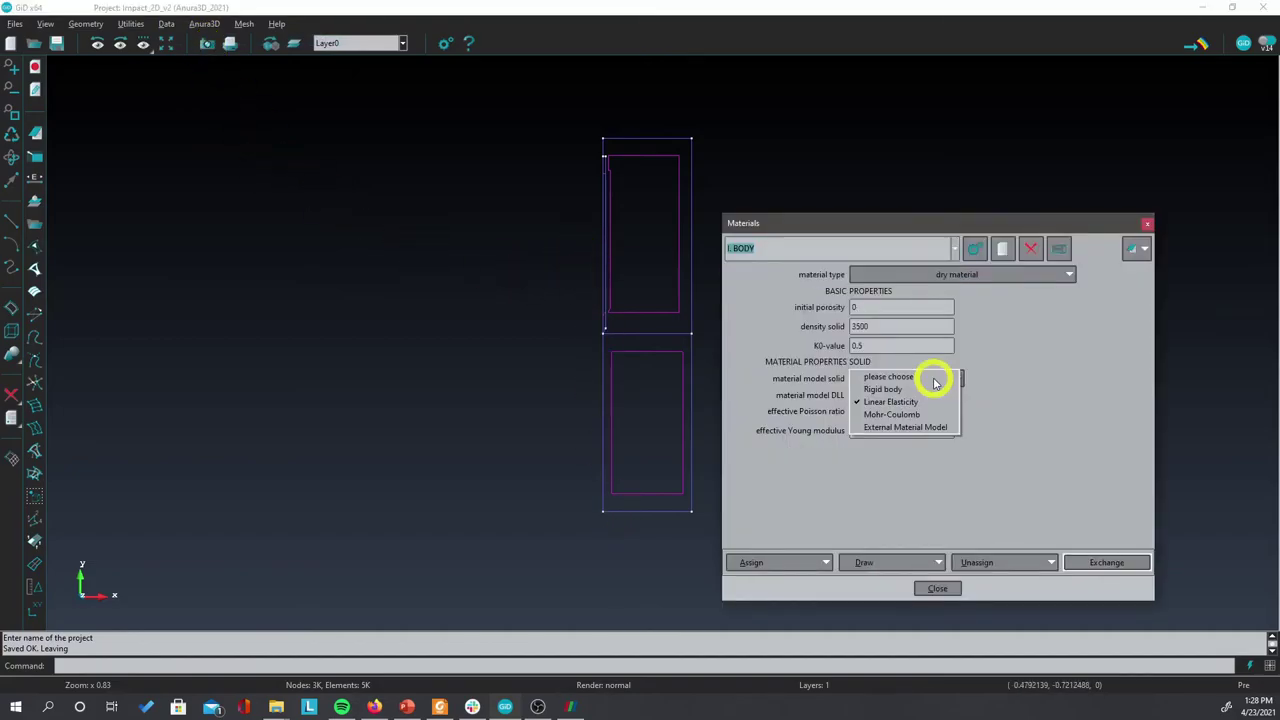
click(884, 390)
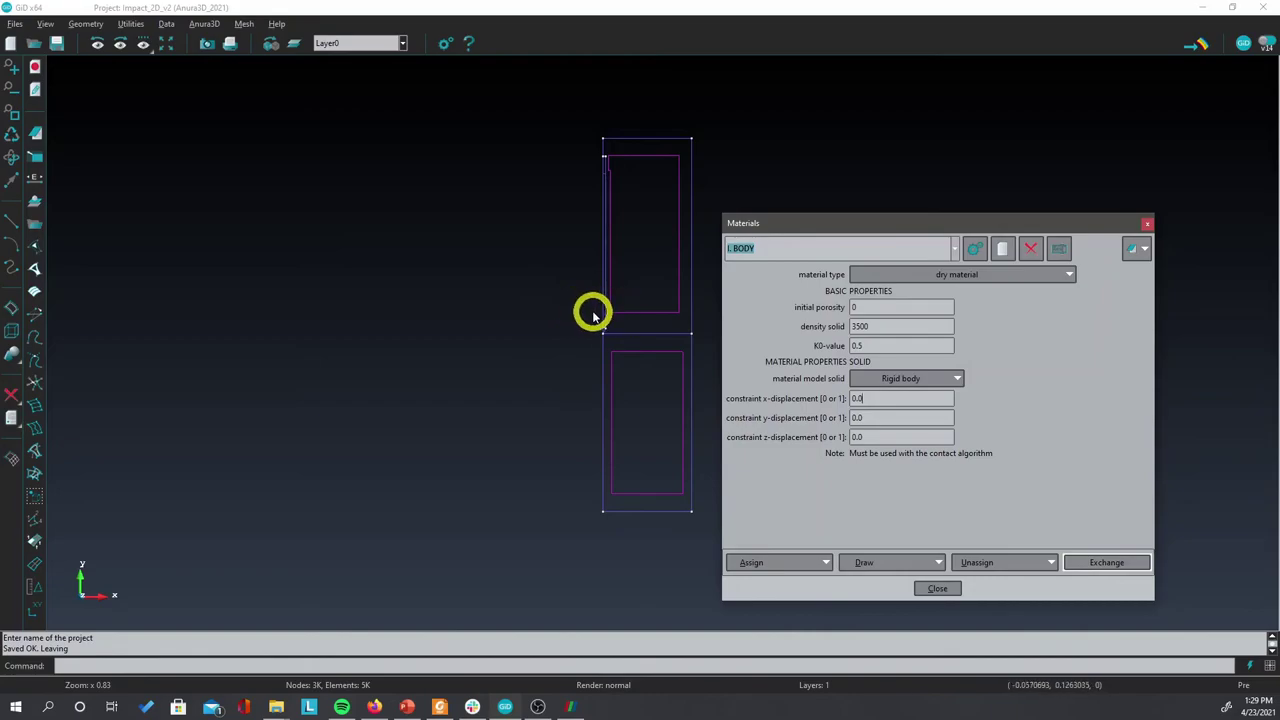
click(867, 398)
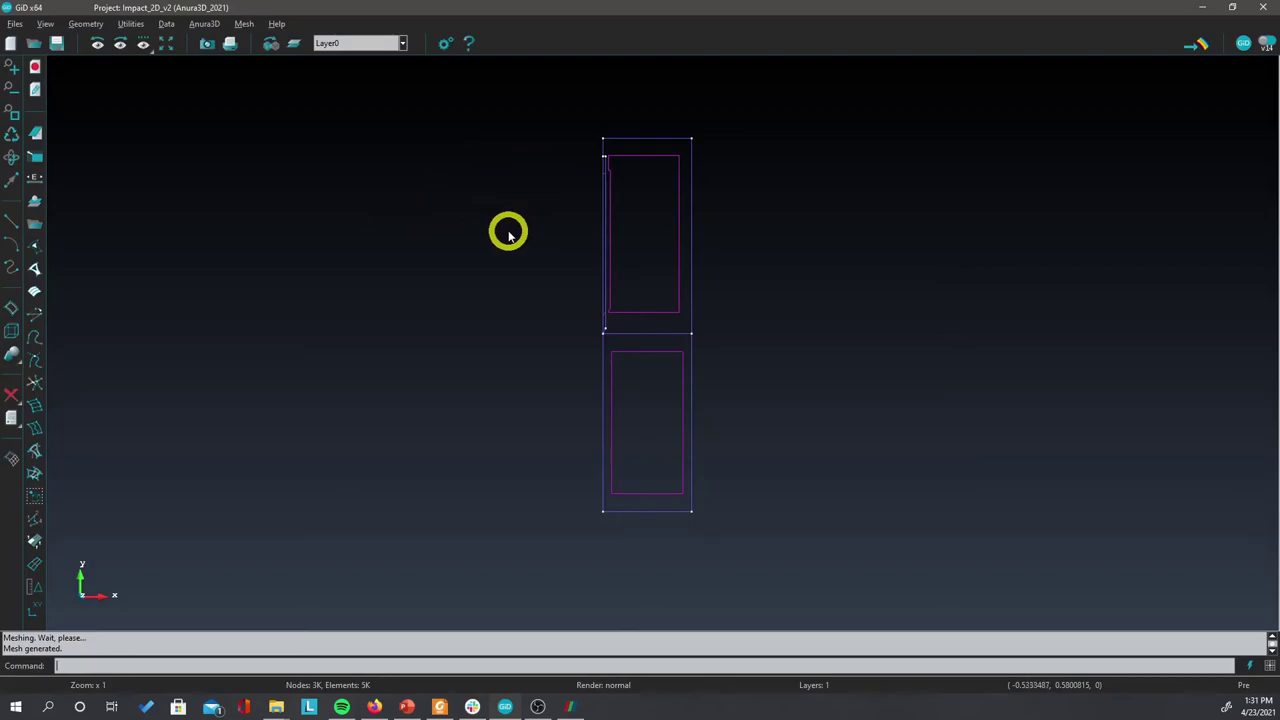
Step: Set the contact properties to material SOIL with friction 4
click(203, 27)
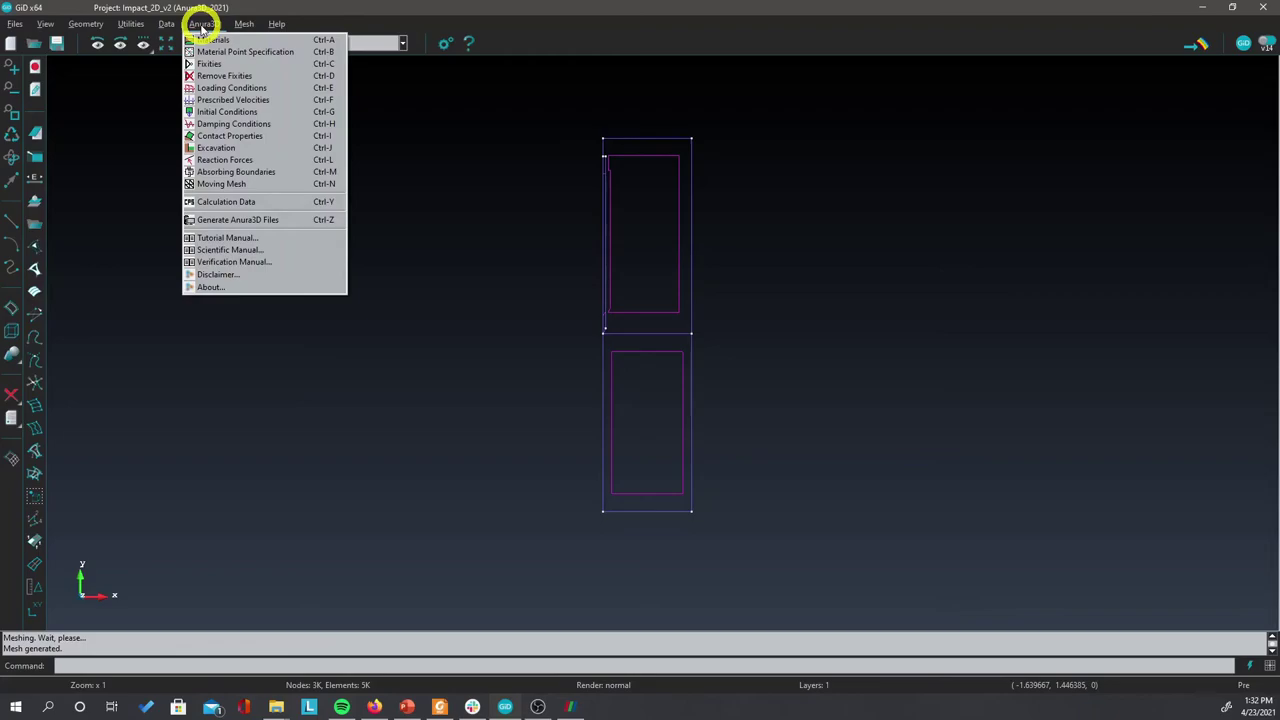
click(214, 136)
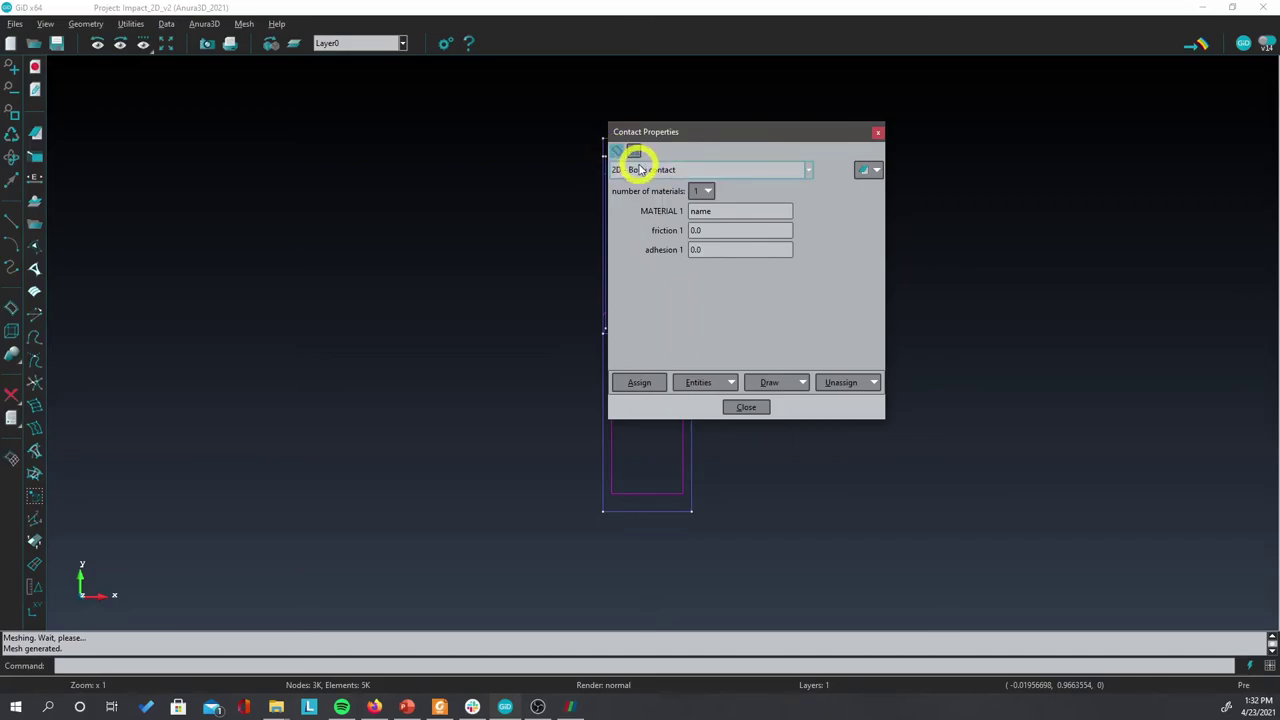
double_click(714, 211)
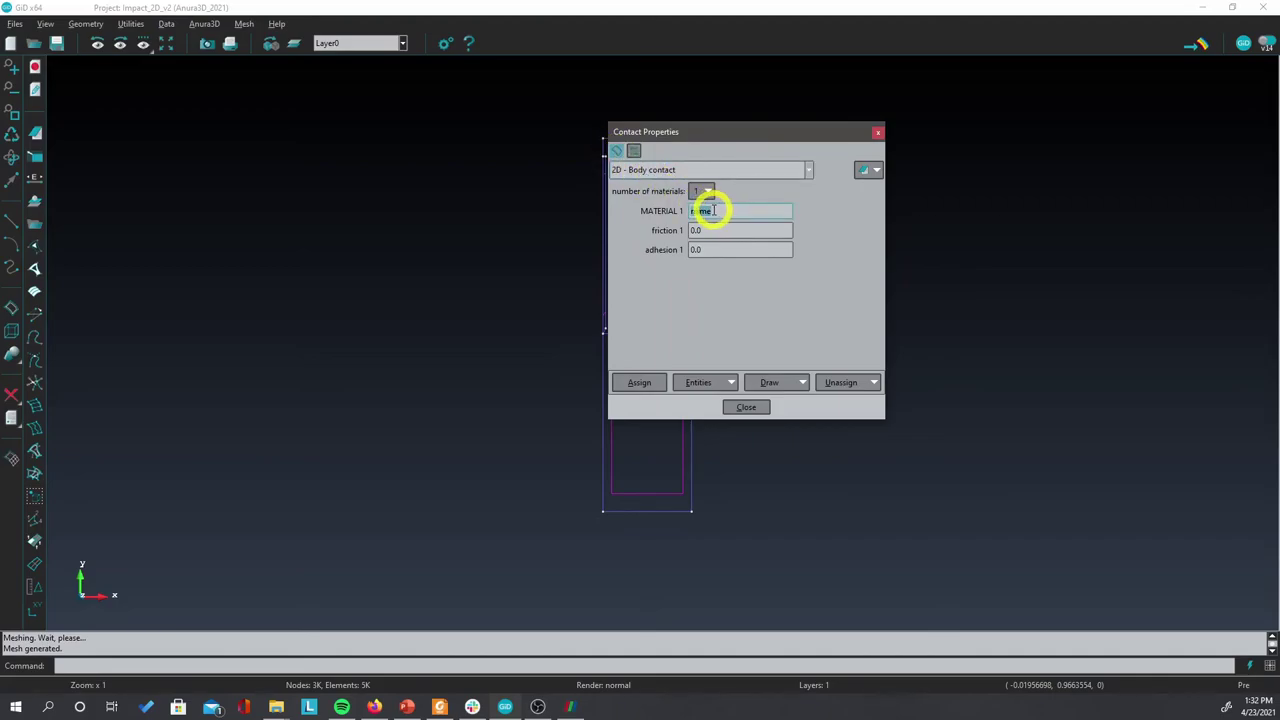
key(BackSpace)
text(SoiL)
click(715, 232)
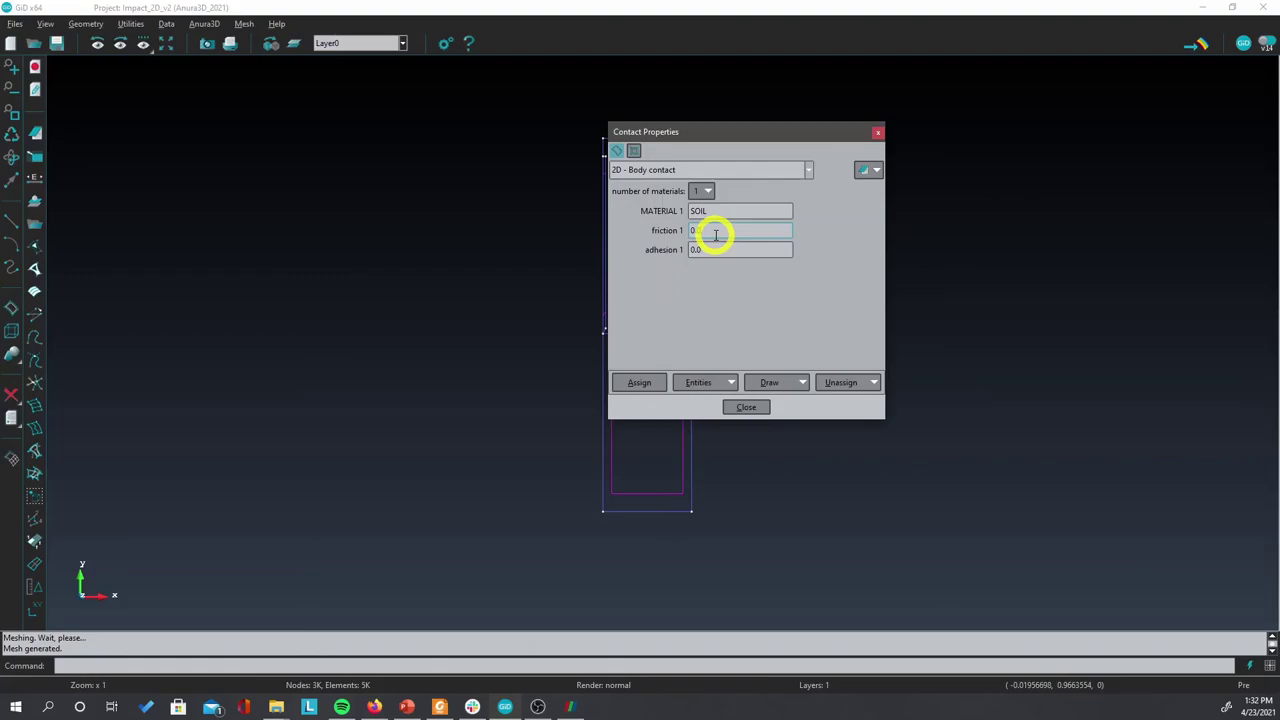
key(BackSpace)
text(4)
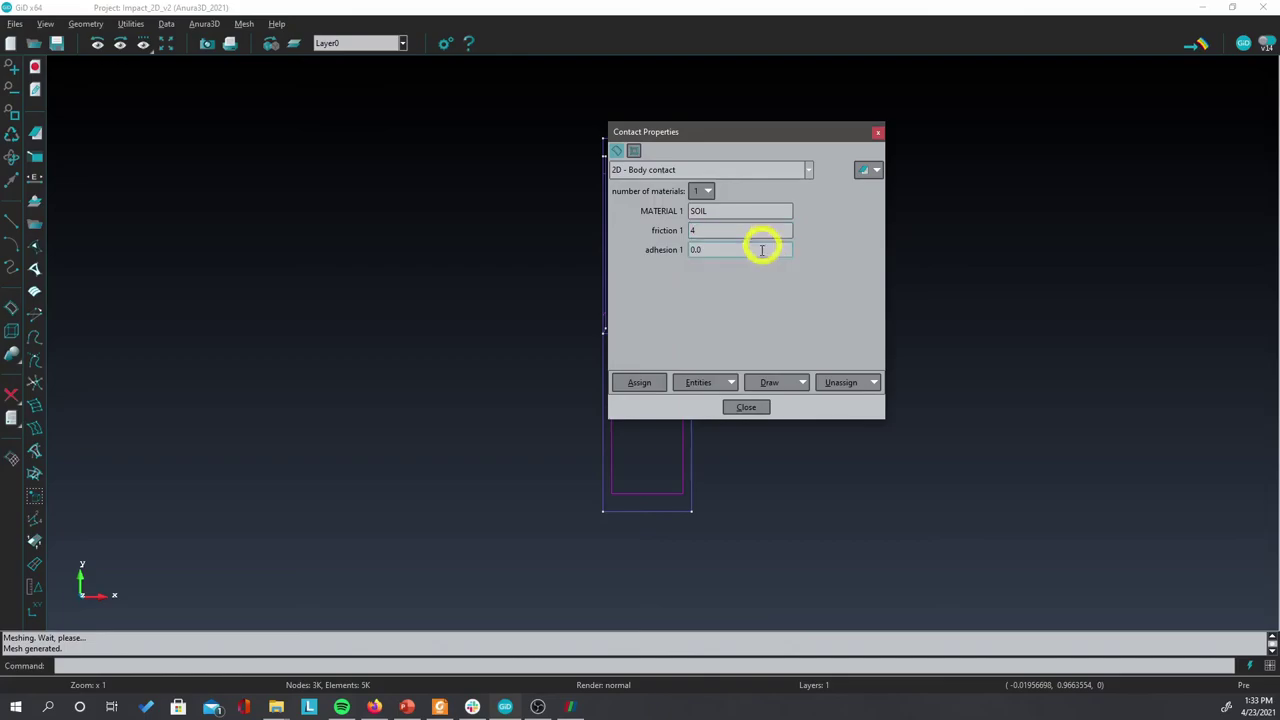
Step: Assign the SOIL contact to the body surface
click(639, 386)
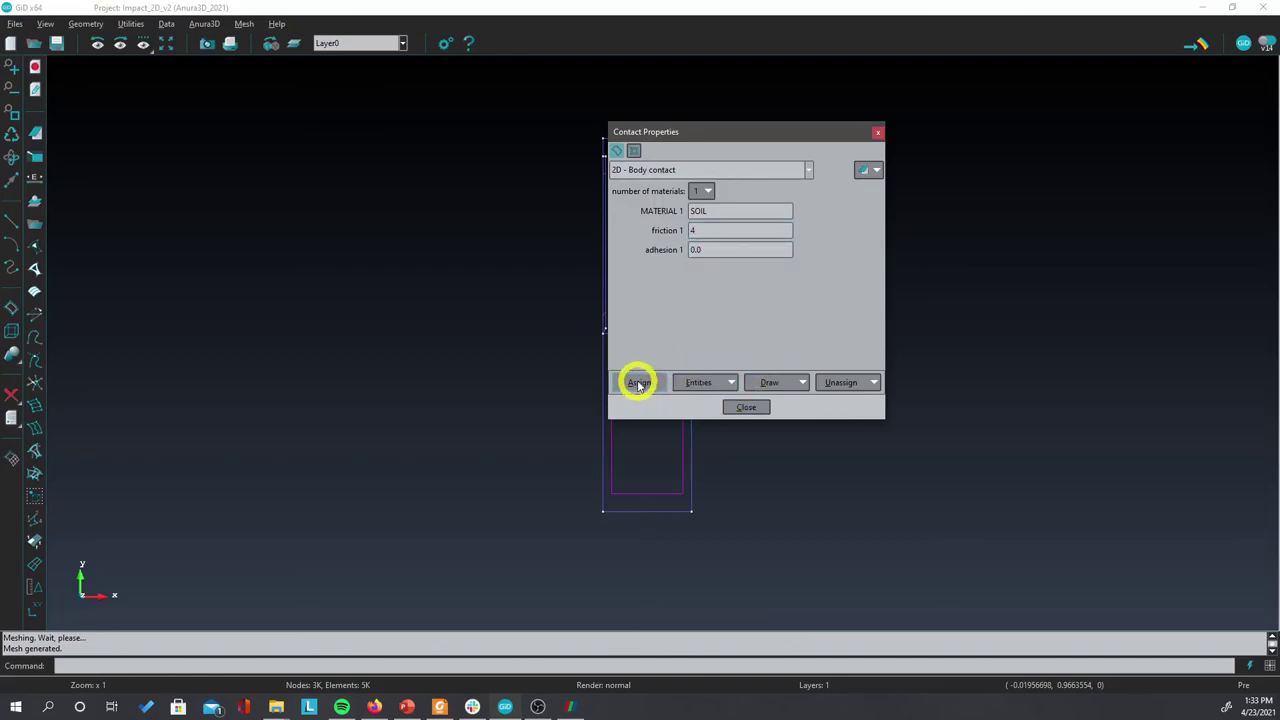
scroll(566, 300, up, 3)
scroll(563, 306, up, 2)
click(563, 306)
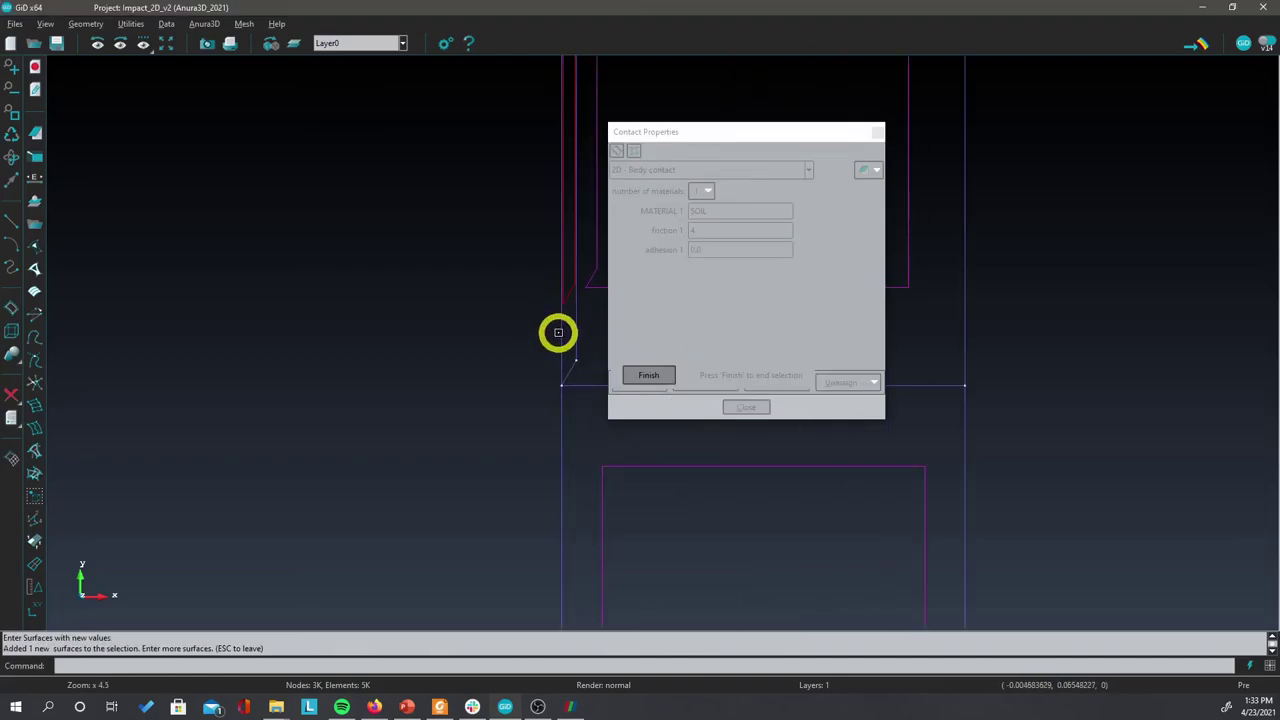
click(648, 376)
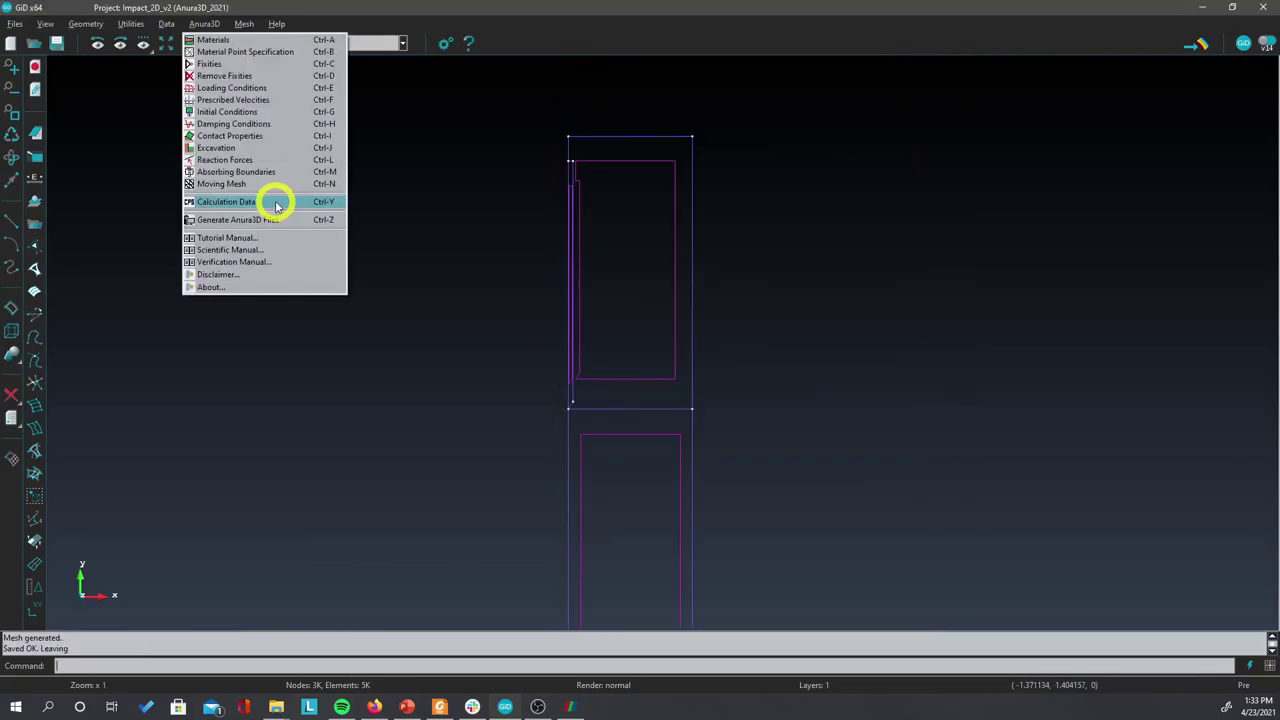
Step: Set the CONTACT option in Calculation Data to apply contact
click(277, 205)
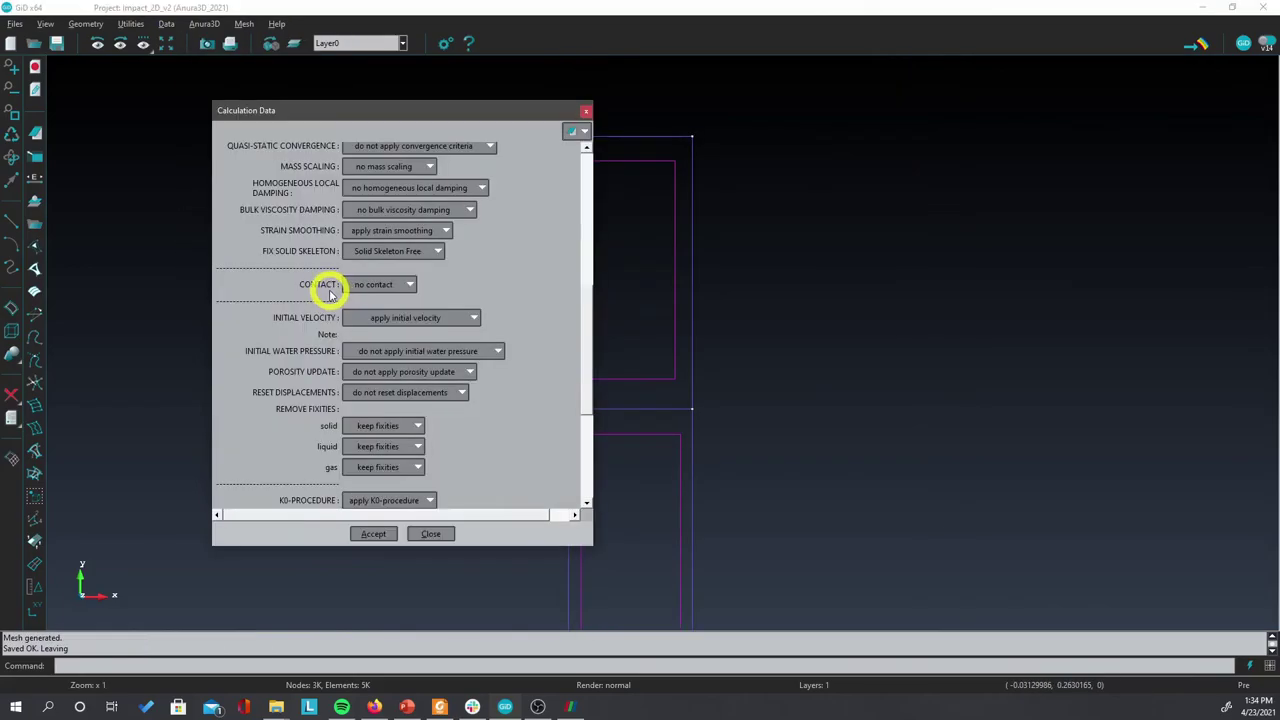
click(388, 285)
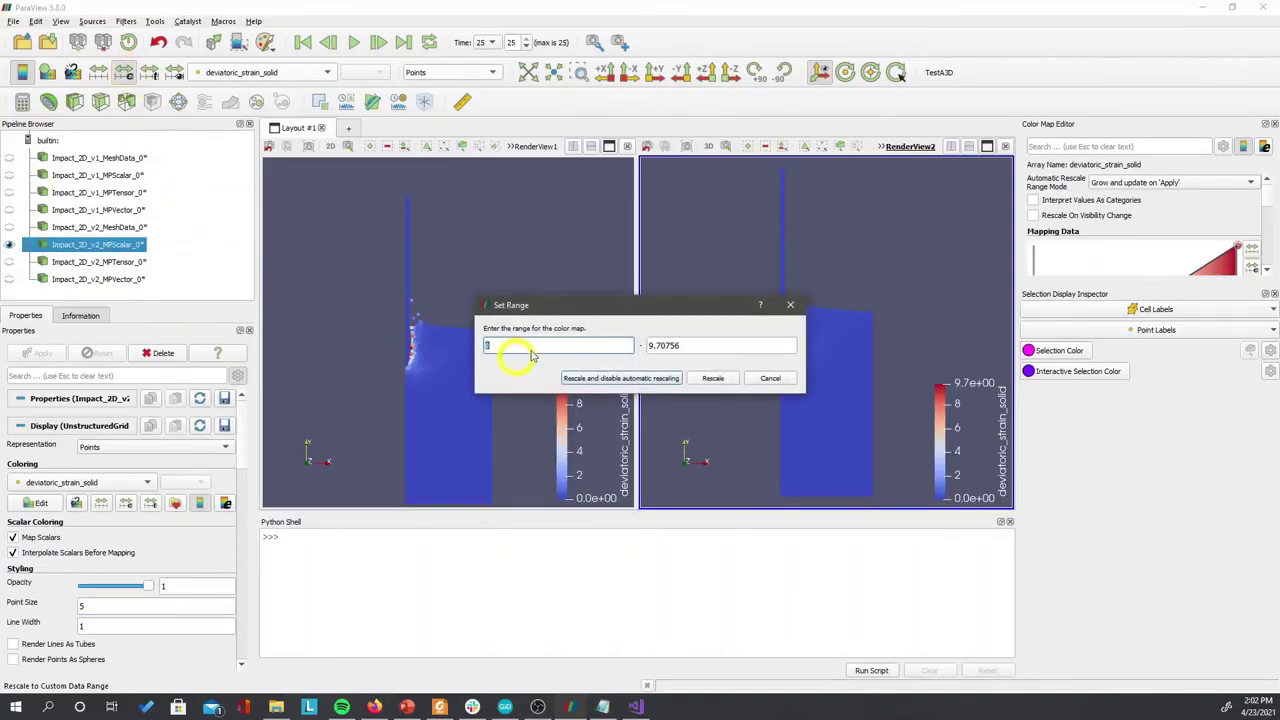
Step: Rescale the v2 deviatoric strain colours to 0–0.1, then play both simulations from RenderView1
click(689, 345)
double_click(725, 347)
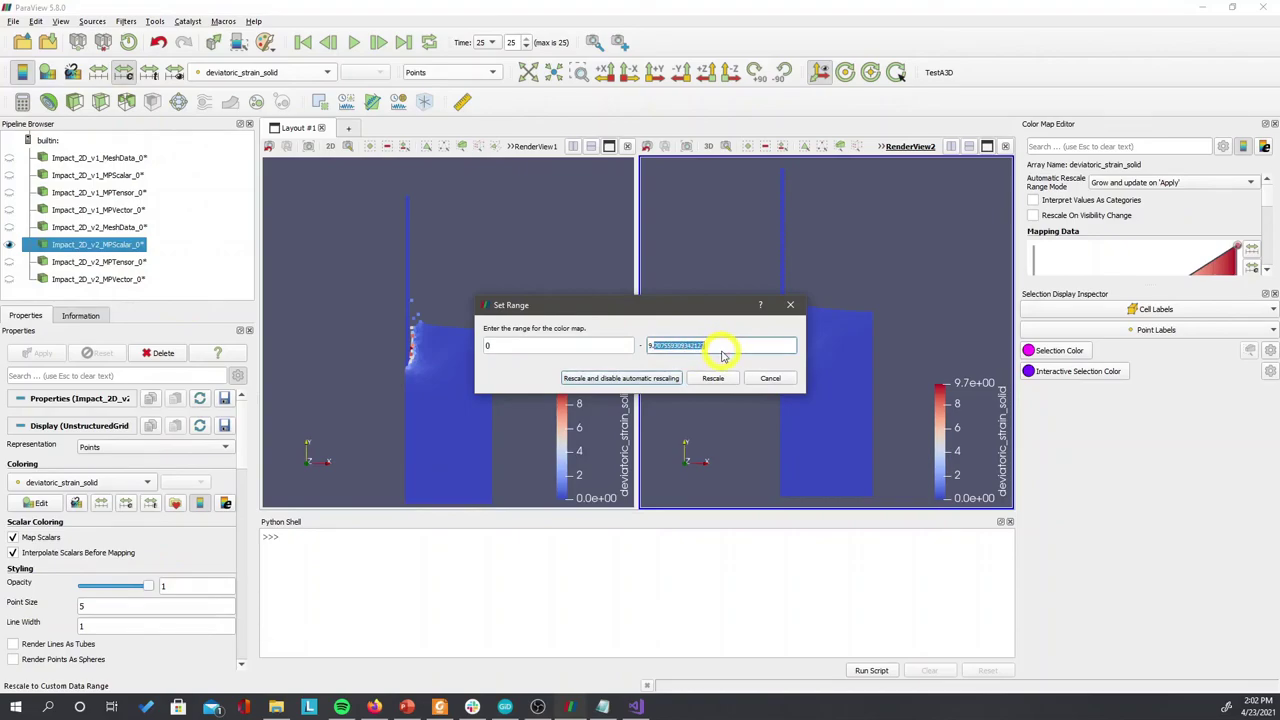
drag(650, 346, 737, 354)
key(BackSpace)
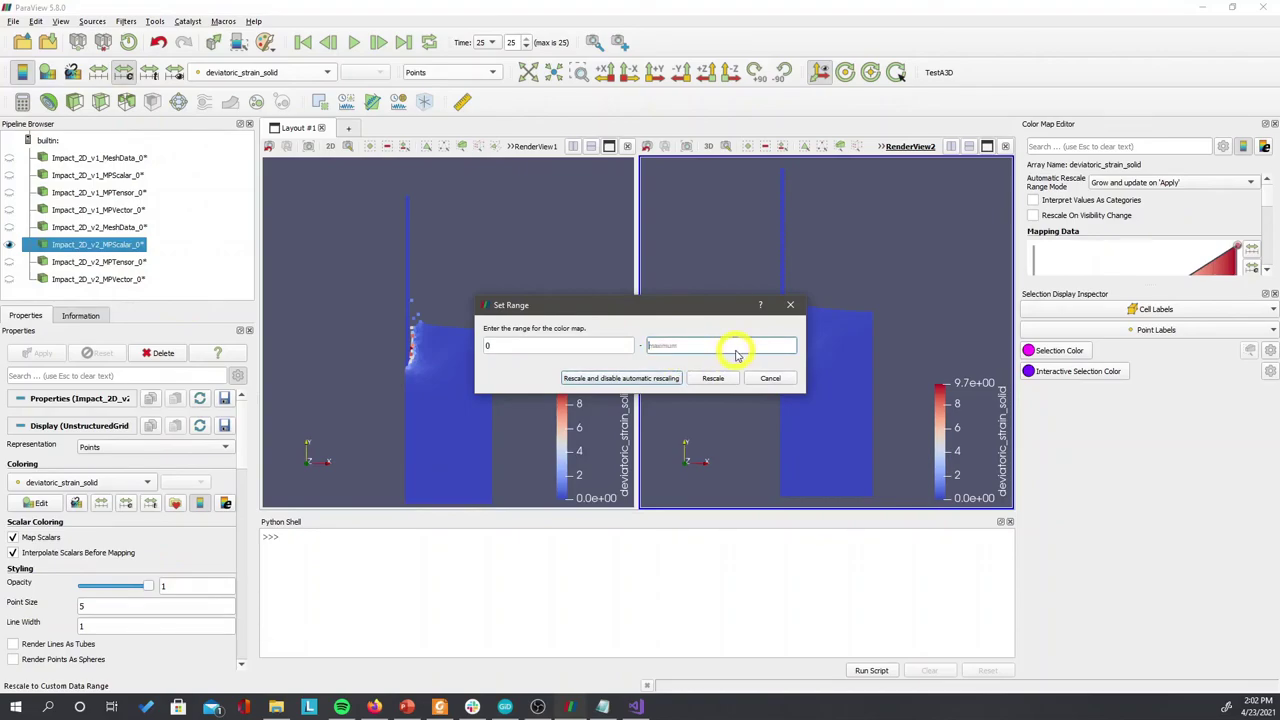
text(0.1)
click(718, 378)
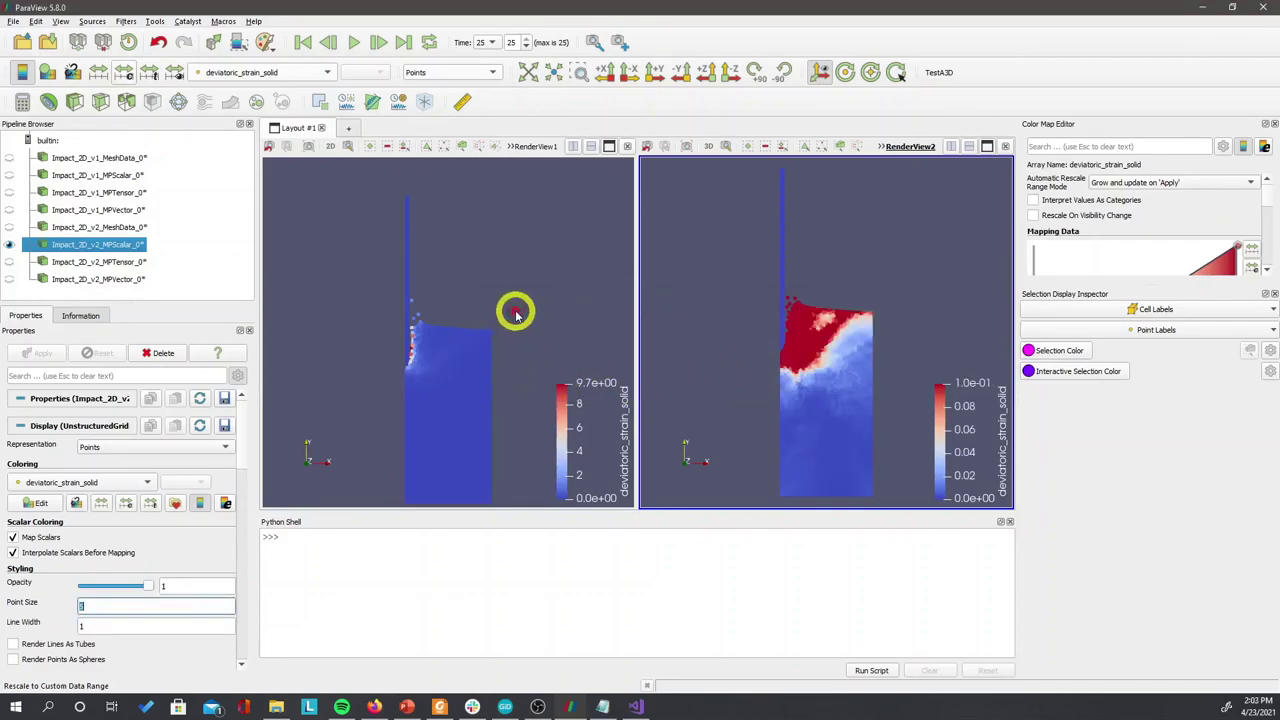
click(466, 175)
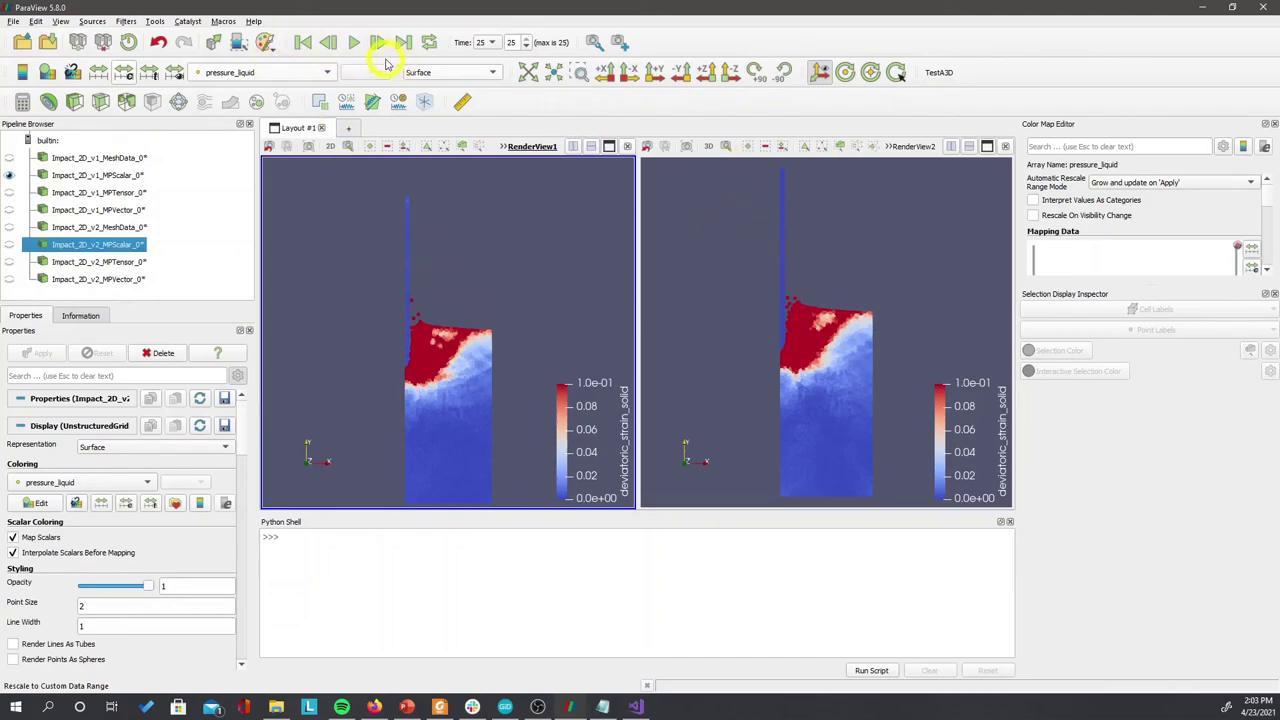
click(355, 45)
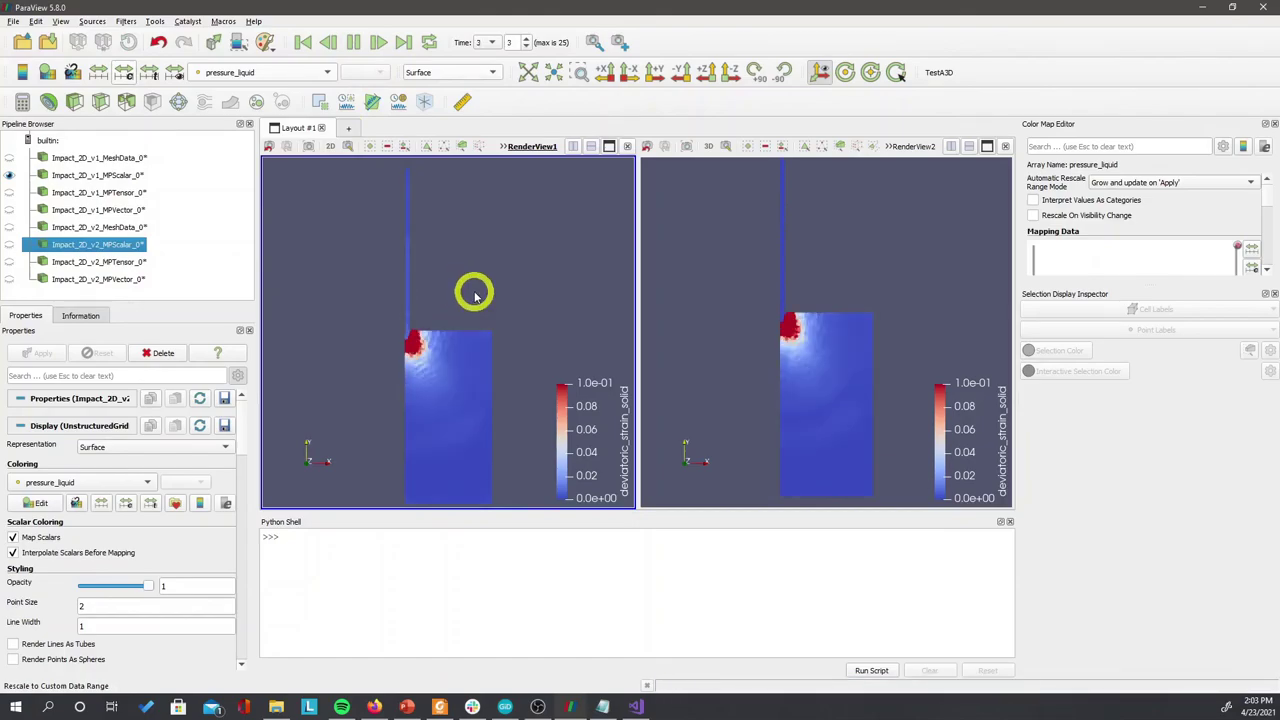